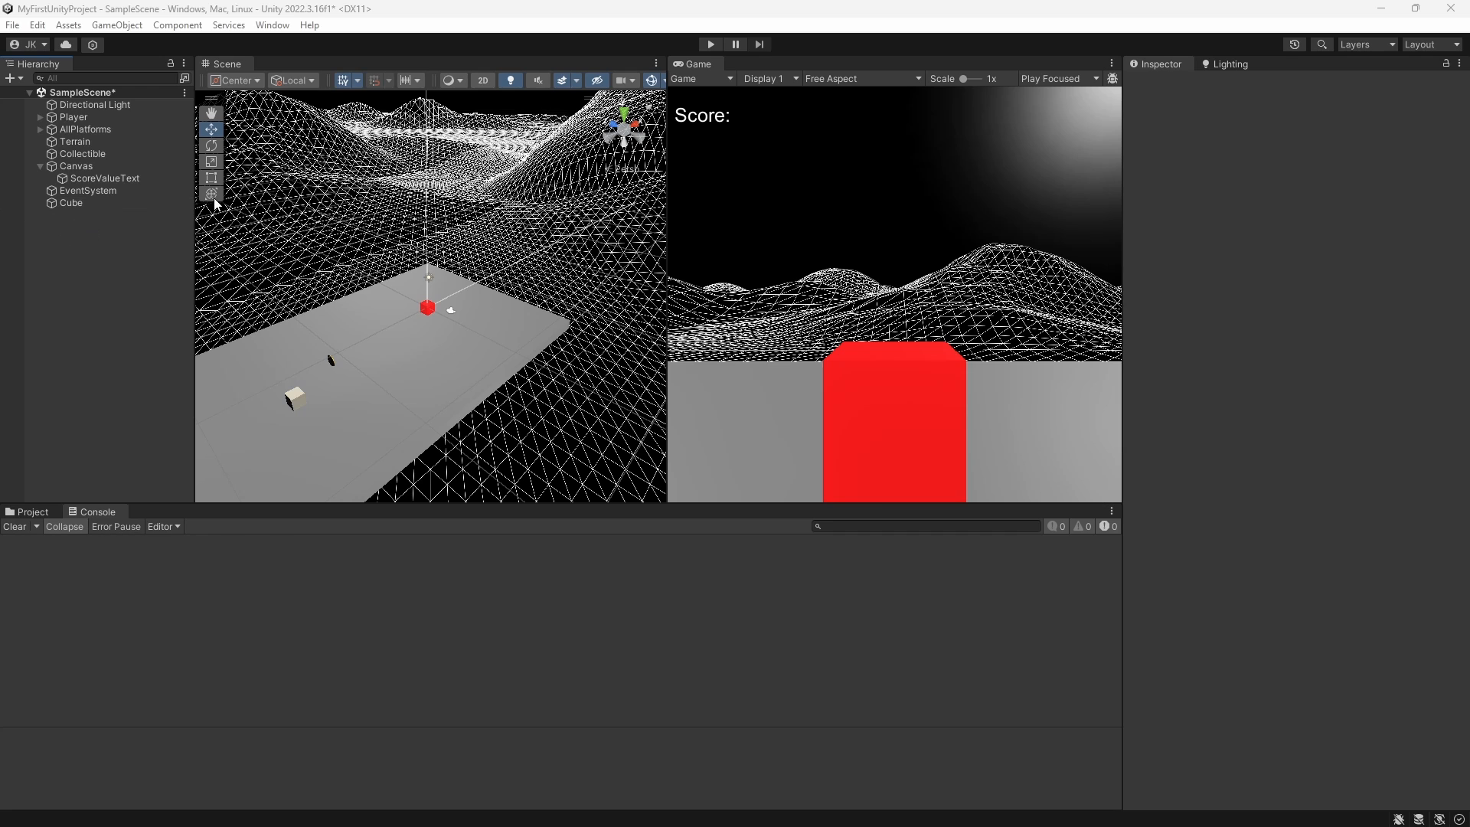
click(72, 167)
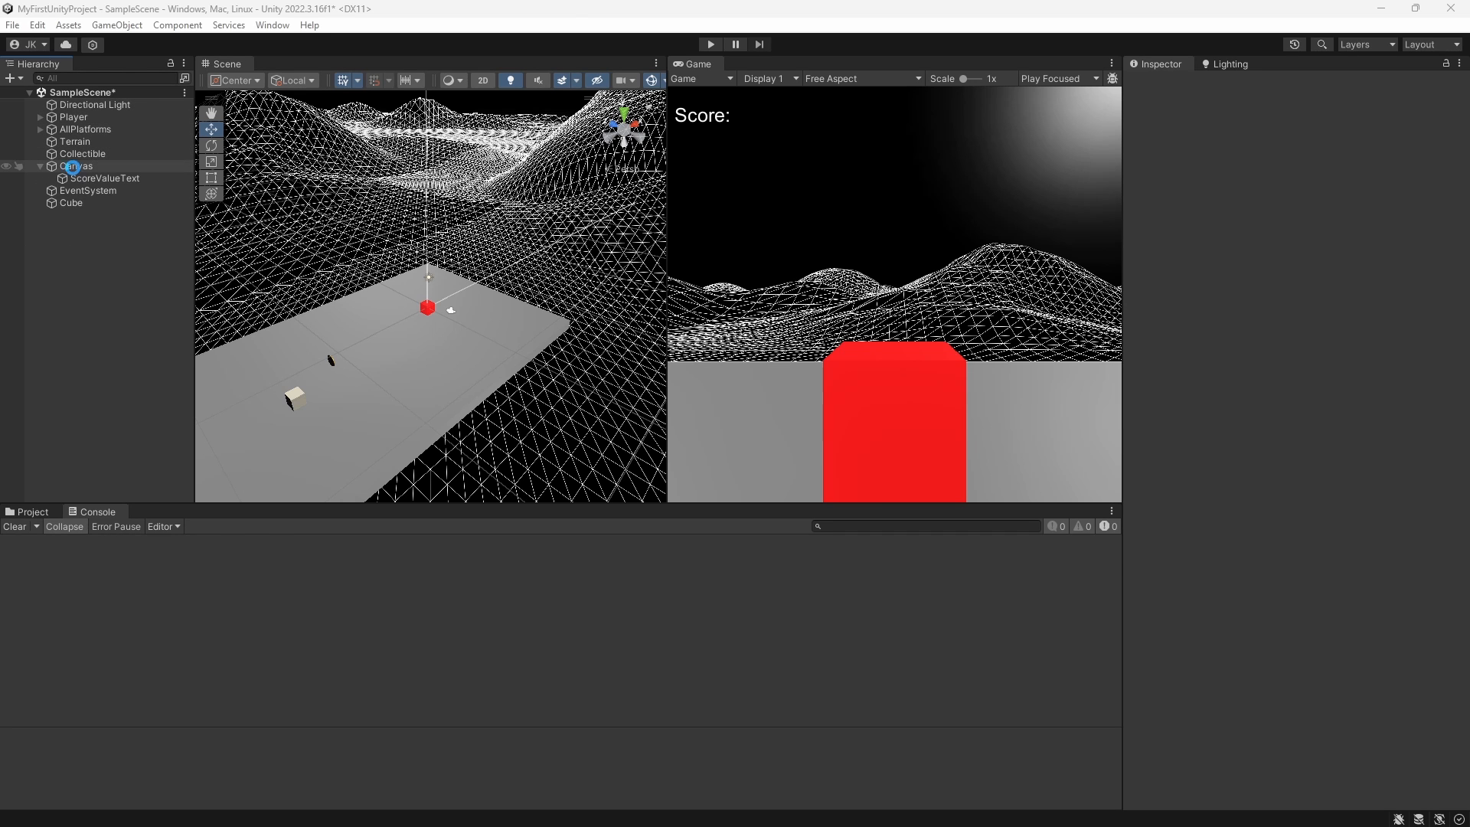
click(82, 261)
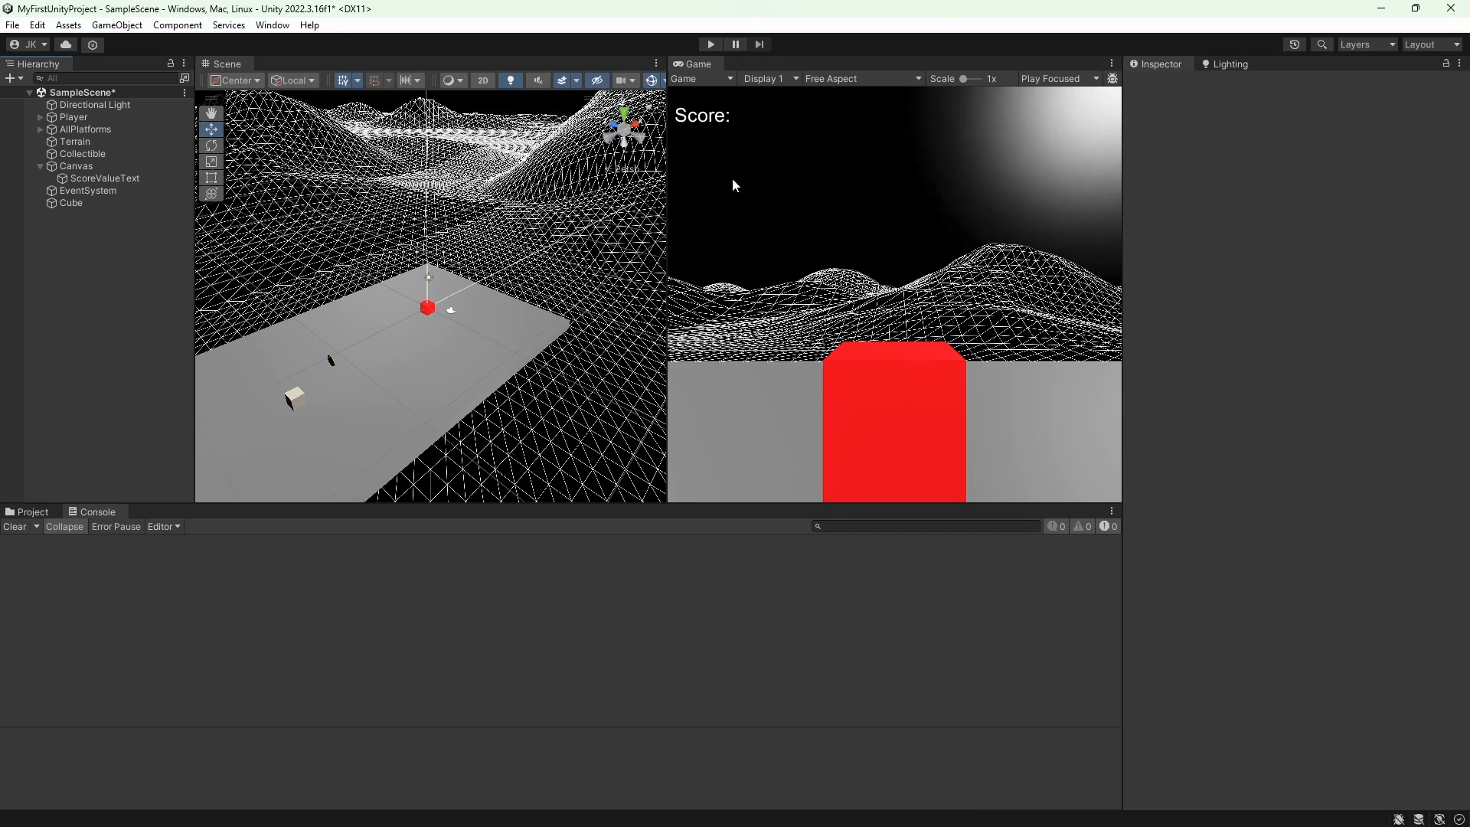
right_drag(558, 291, 406, 242)
key(d)
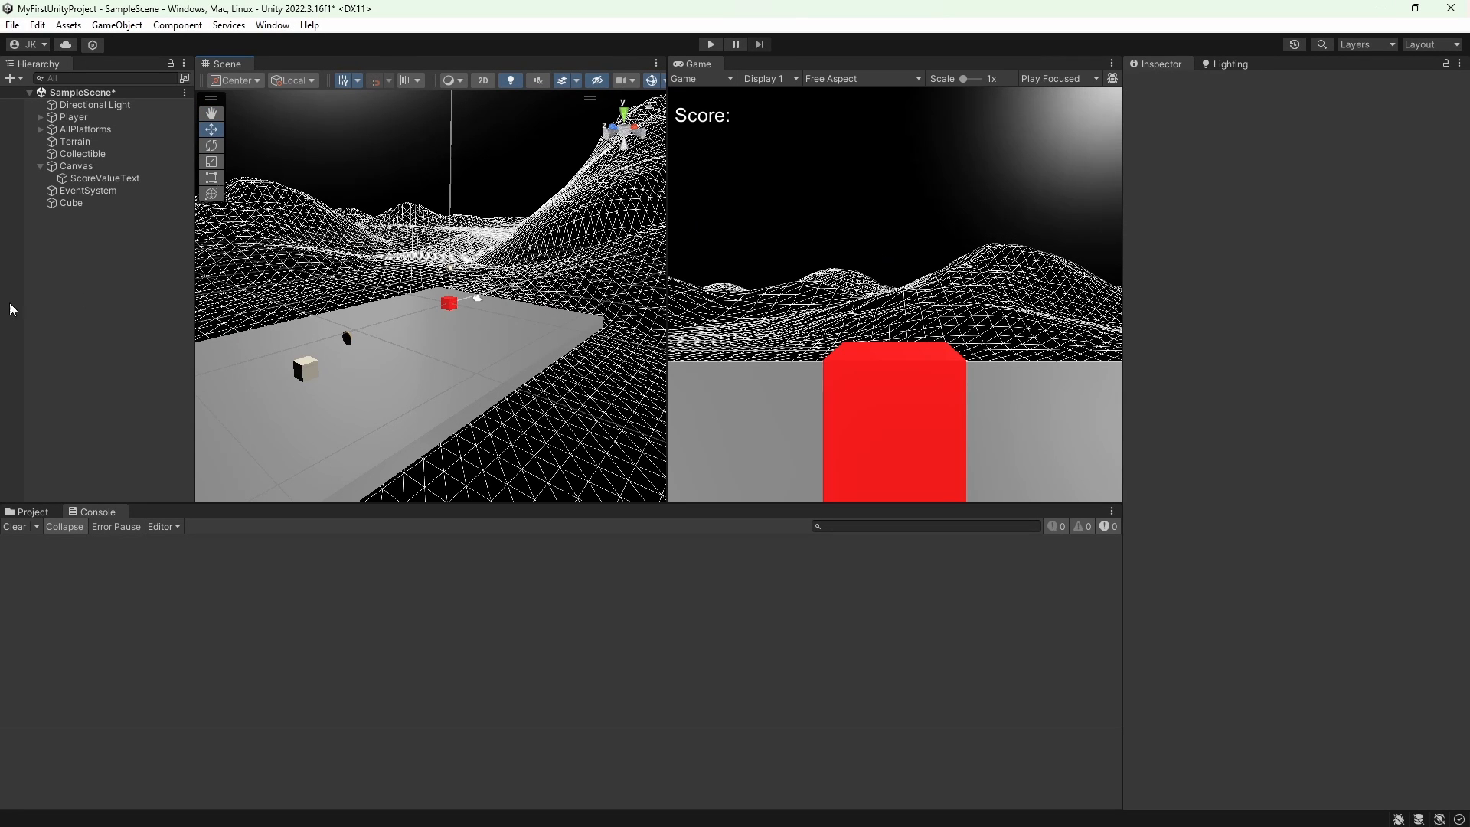
Step: Create a new UI Canvas at the root of SampleScene
right_click(112, 268)
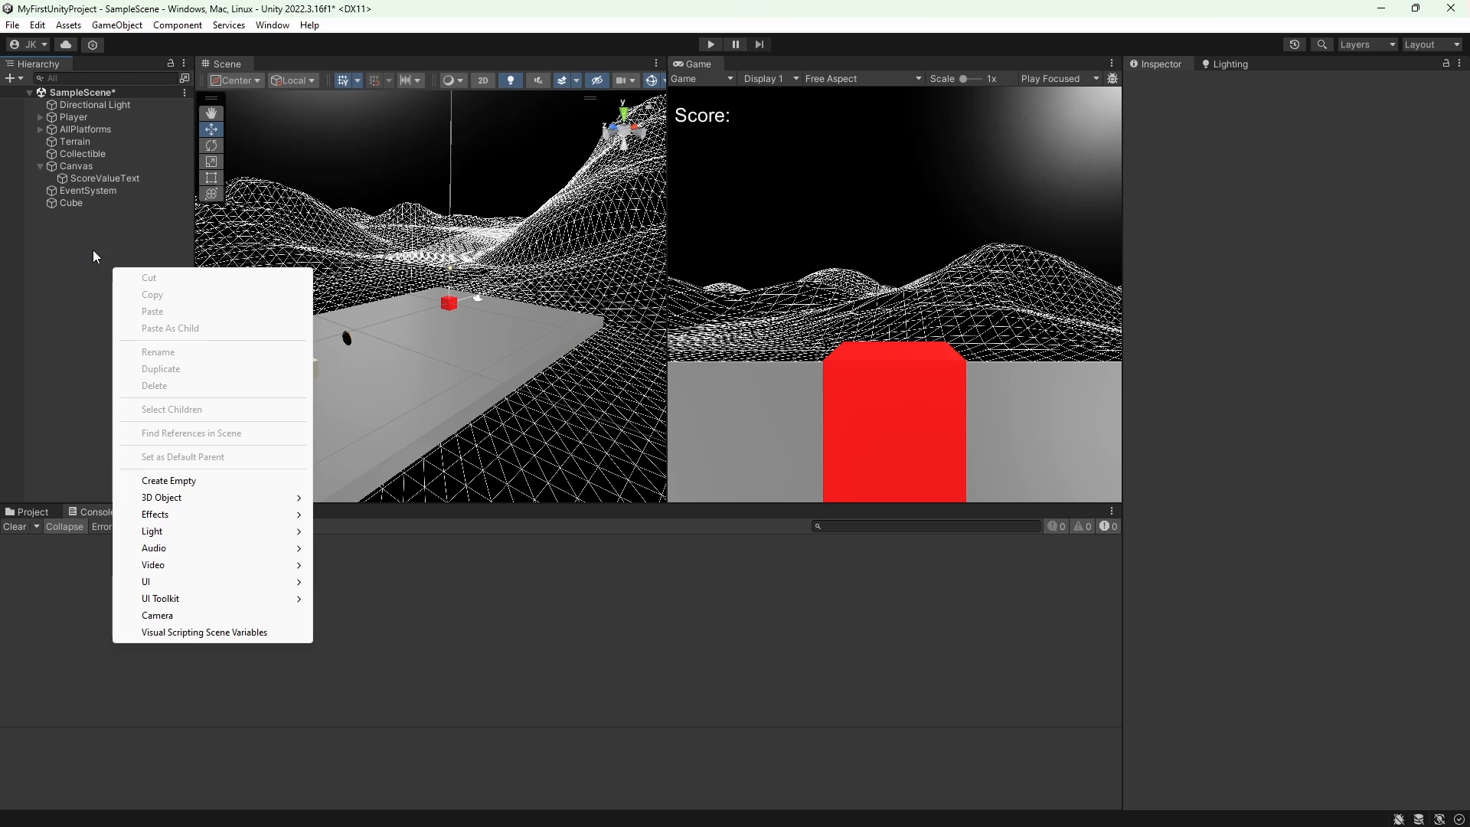
mouse_move(231, 587)
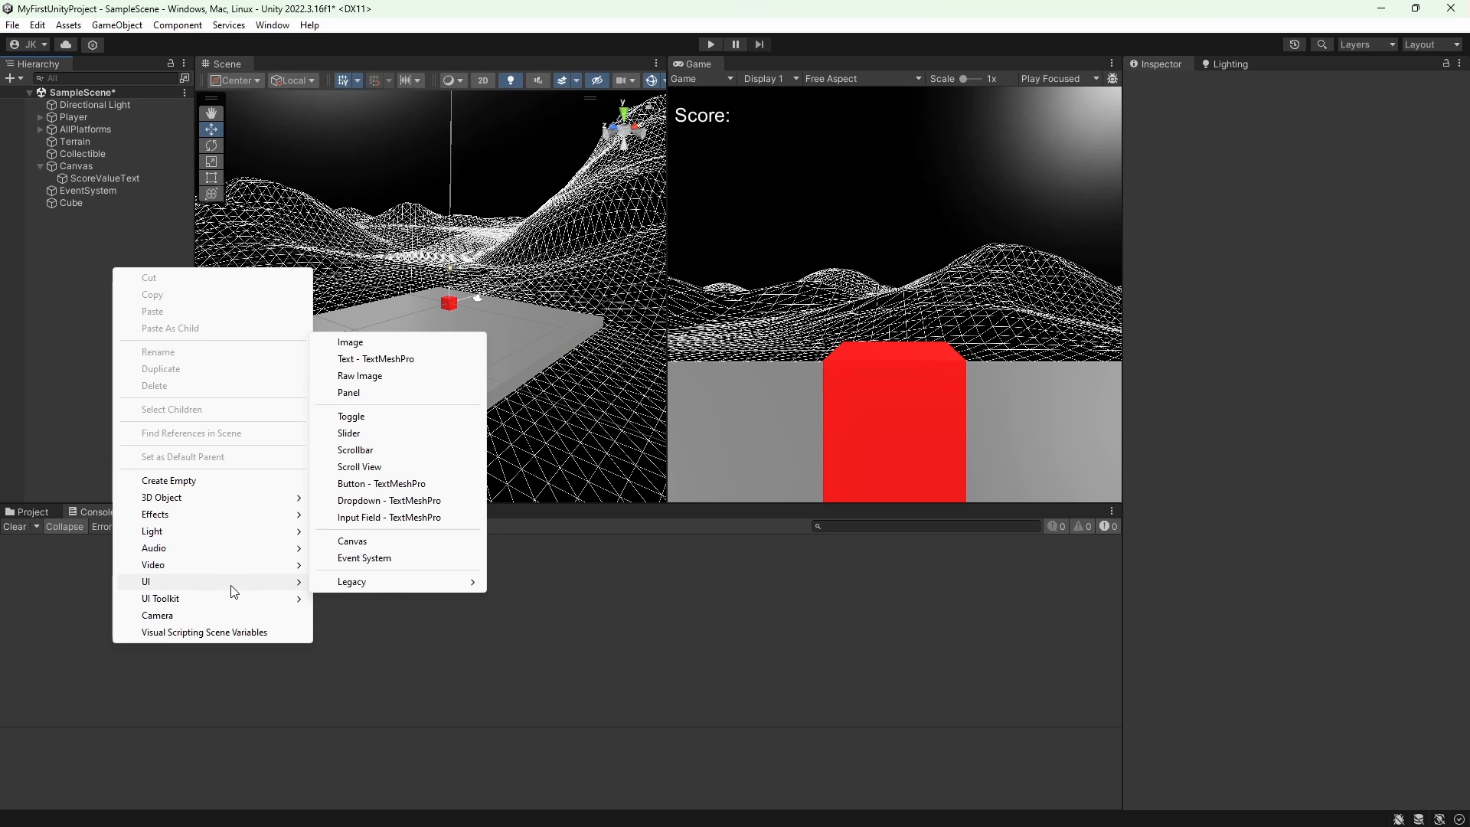
click(355, 544)
click(94, 275)
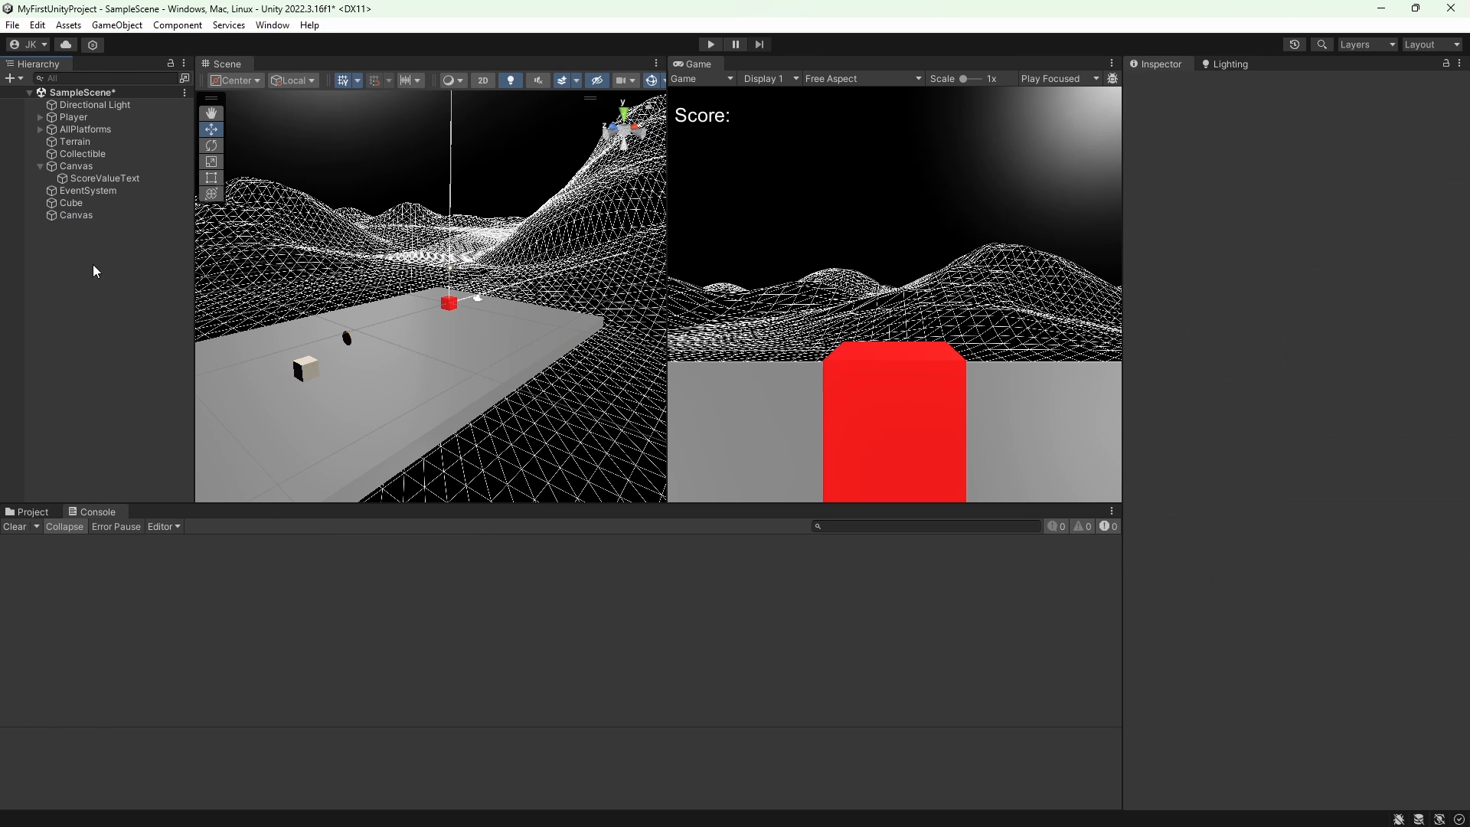
Step: Add a legacy UI Text element as a child of the new Canvas
right_click(73, 217)
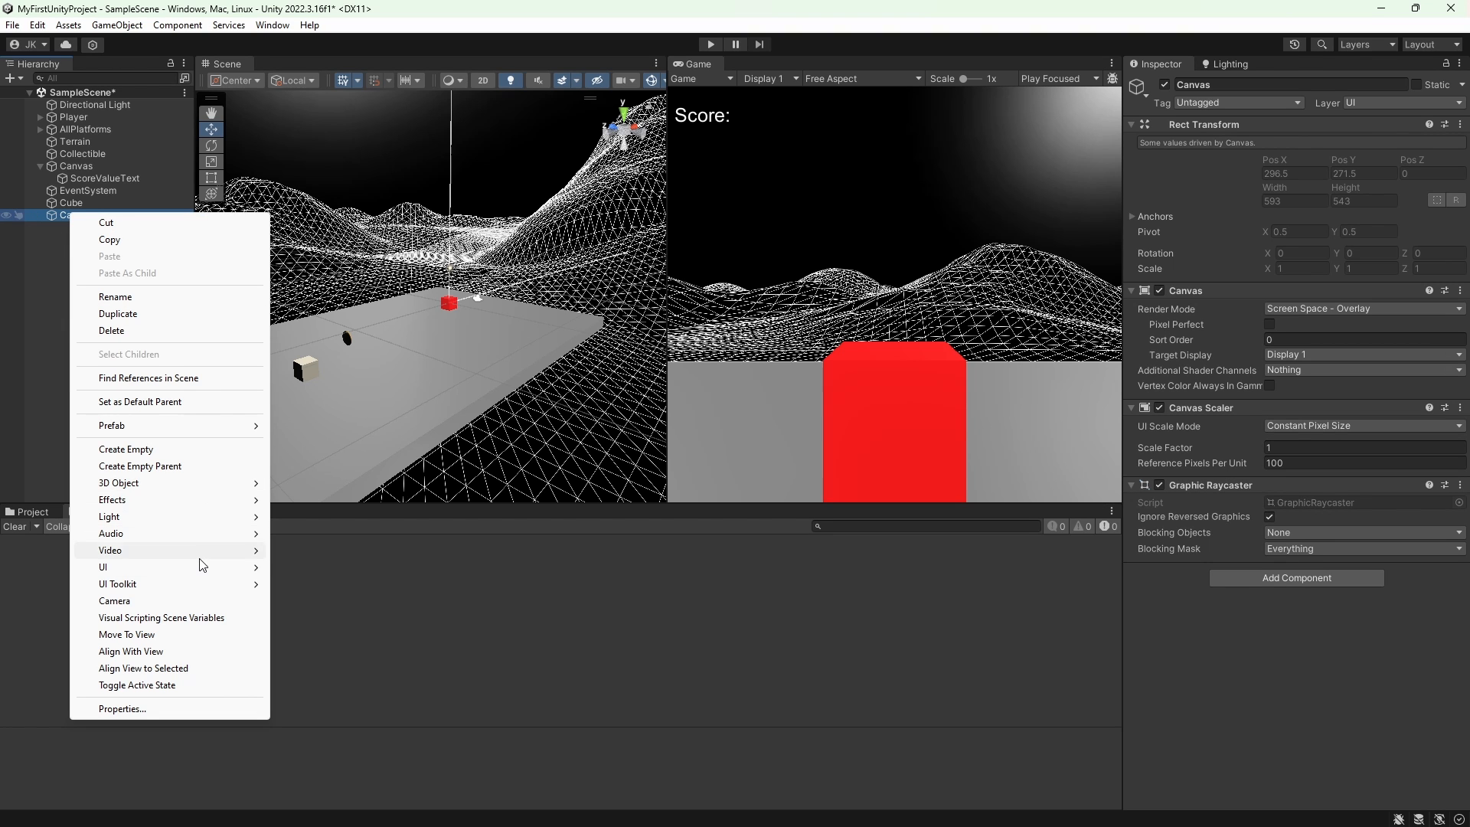
mouse_move(245, 570)
mouse_move(326, 808)
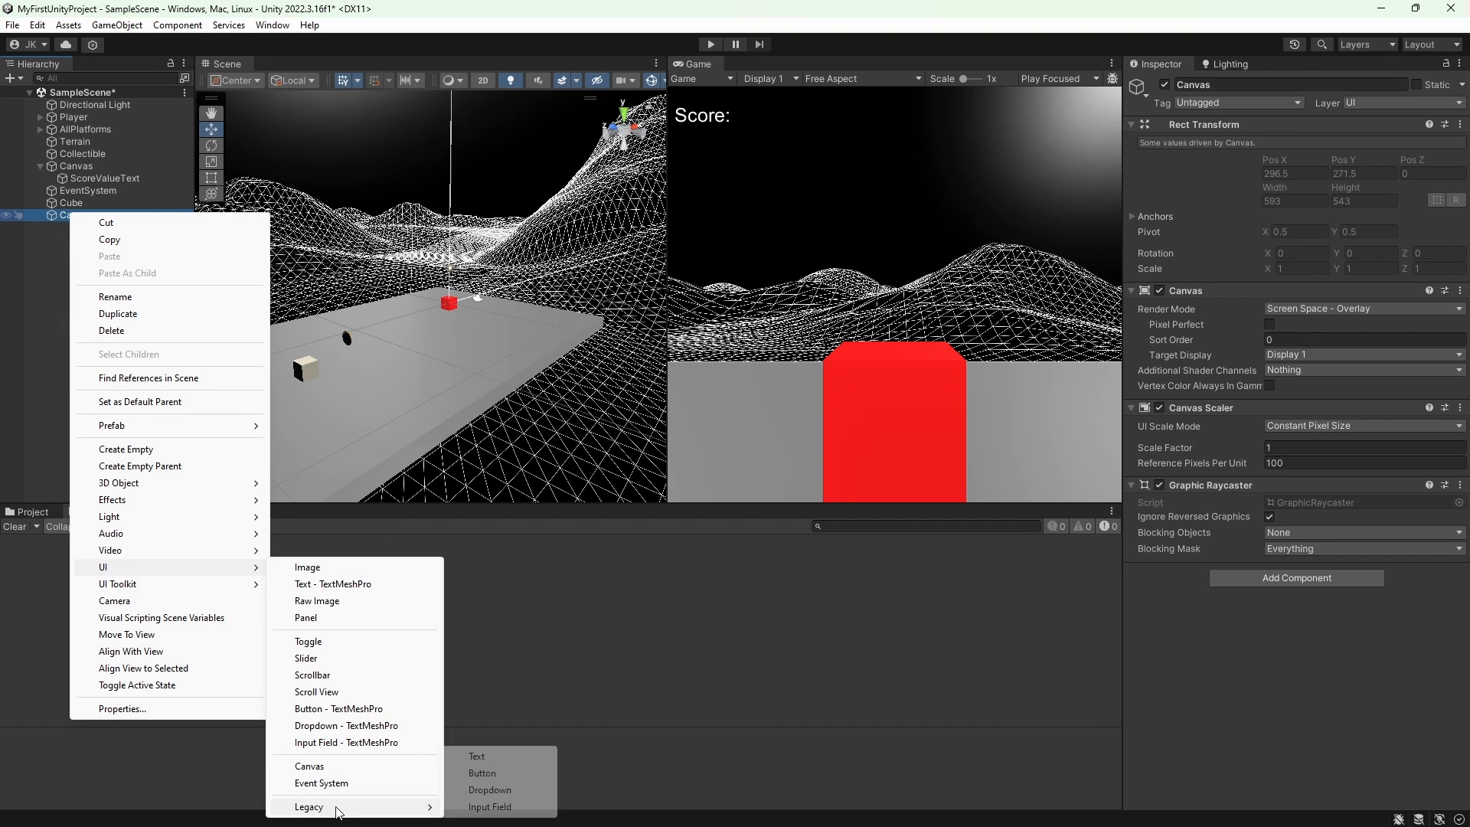
click(496, 758)
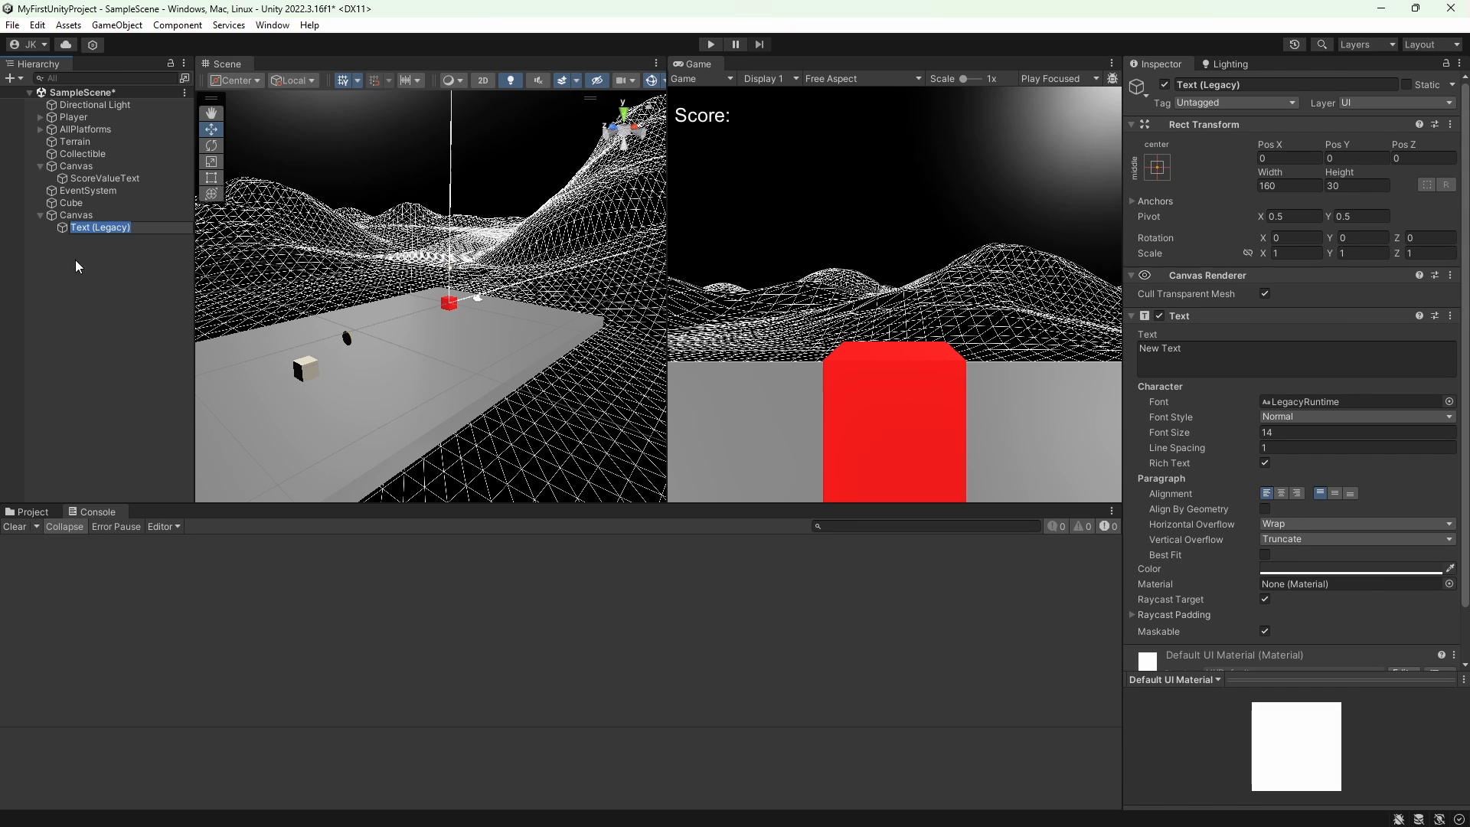
Step: Delete the new Canvas, the original Canvas with its ScoreValueText, and the EventSystem from the scene
click(69, 217)
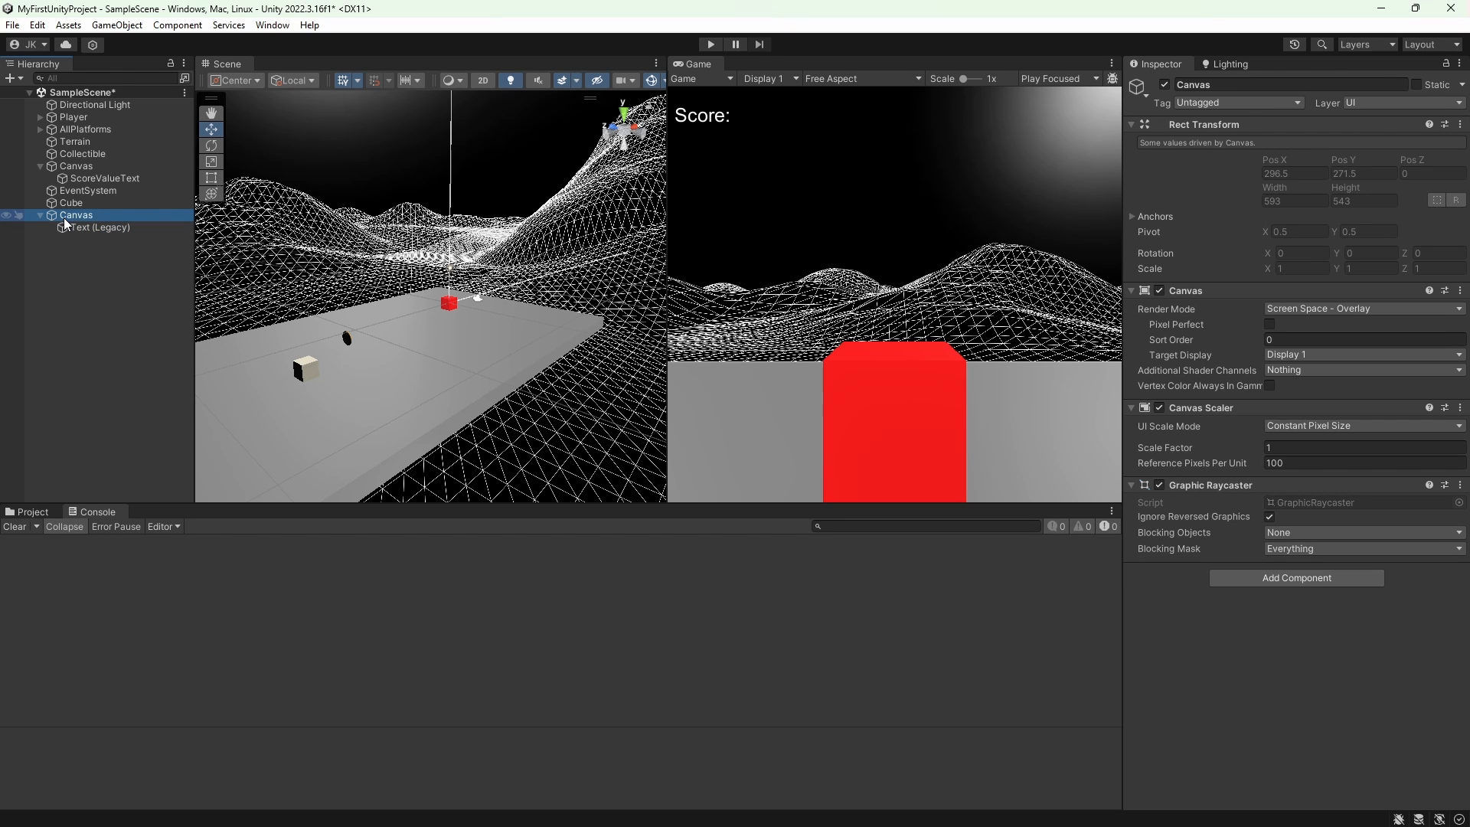
key(Delete)
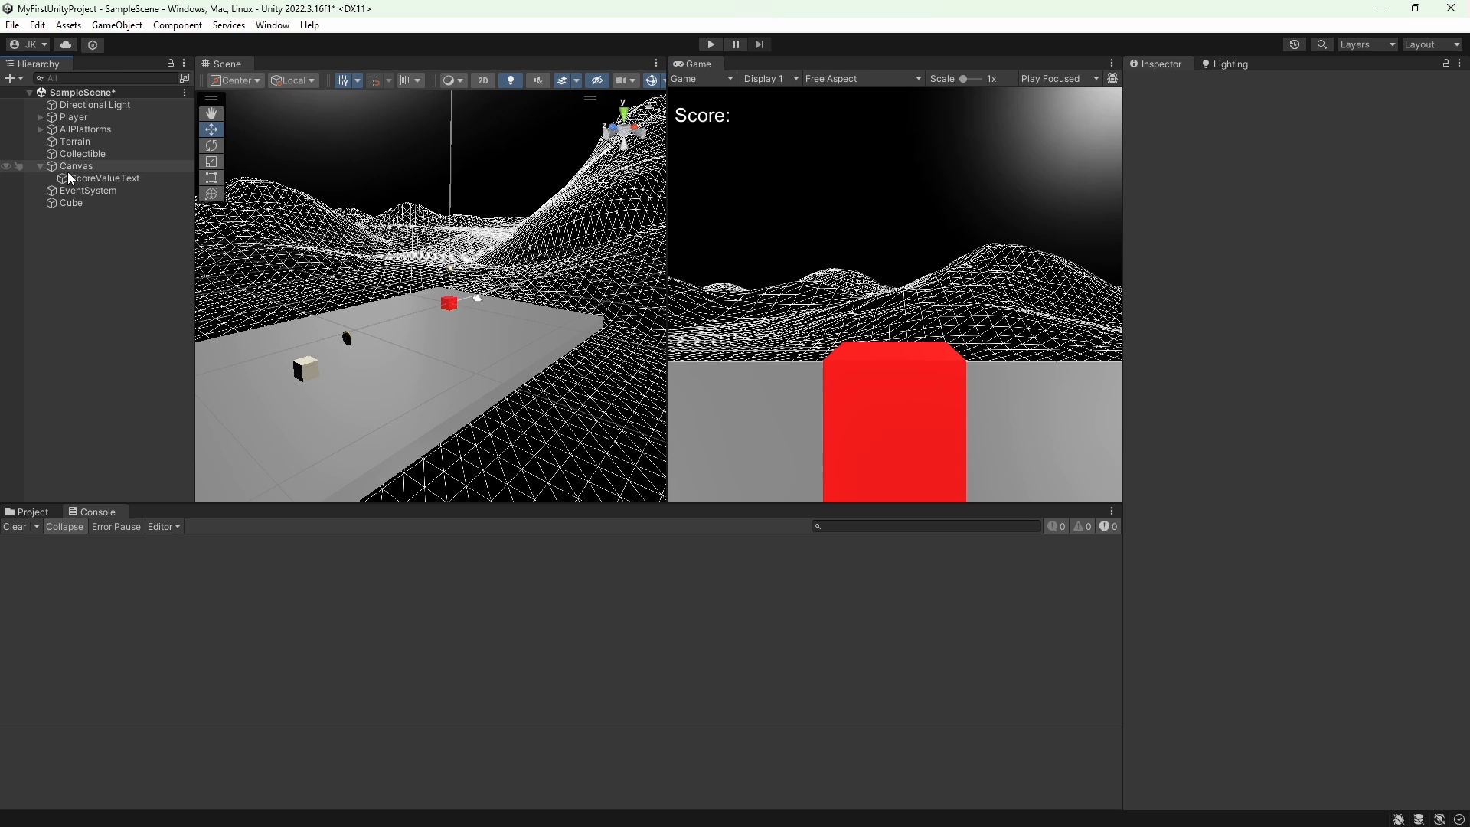
click(70, 164)
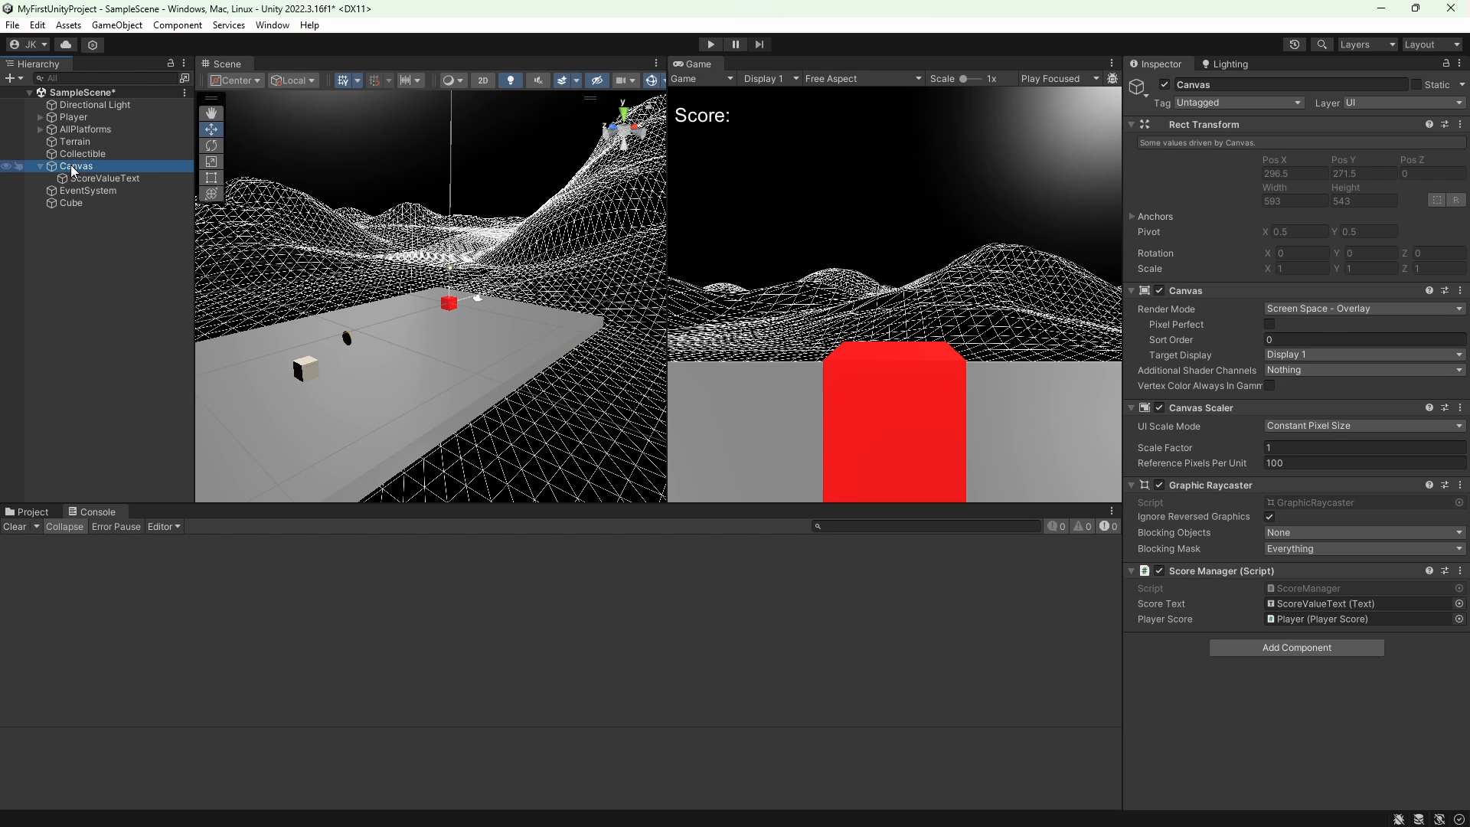
key(Delete)
click(84, 164)
key(Delete)
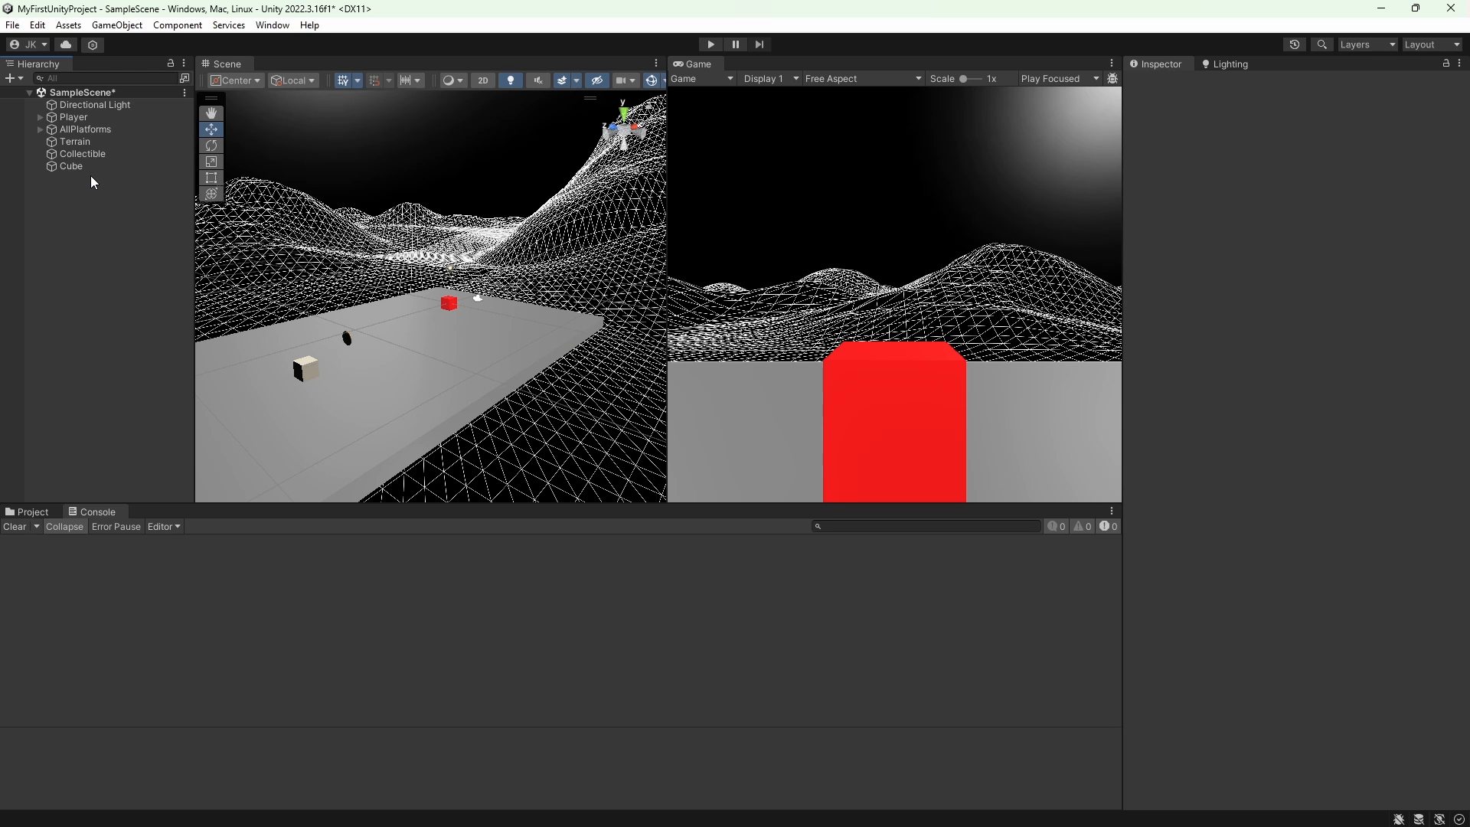
Step: Create a UI Image at the root of the scene without an existing canvas, and undo its creation
right_click(70, 214)
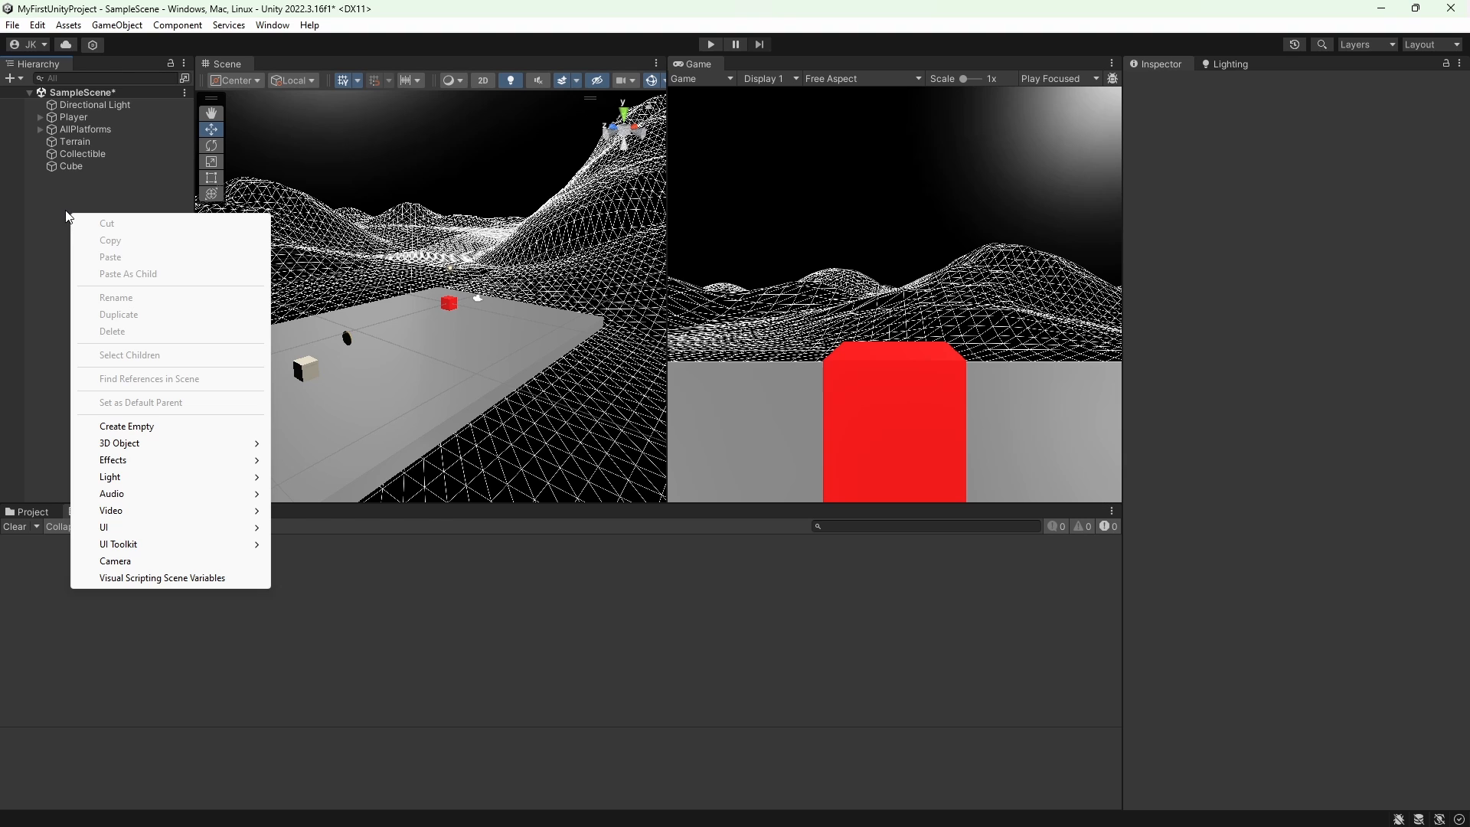
mouse_move(176, 528)
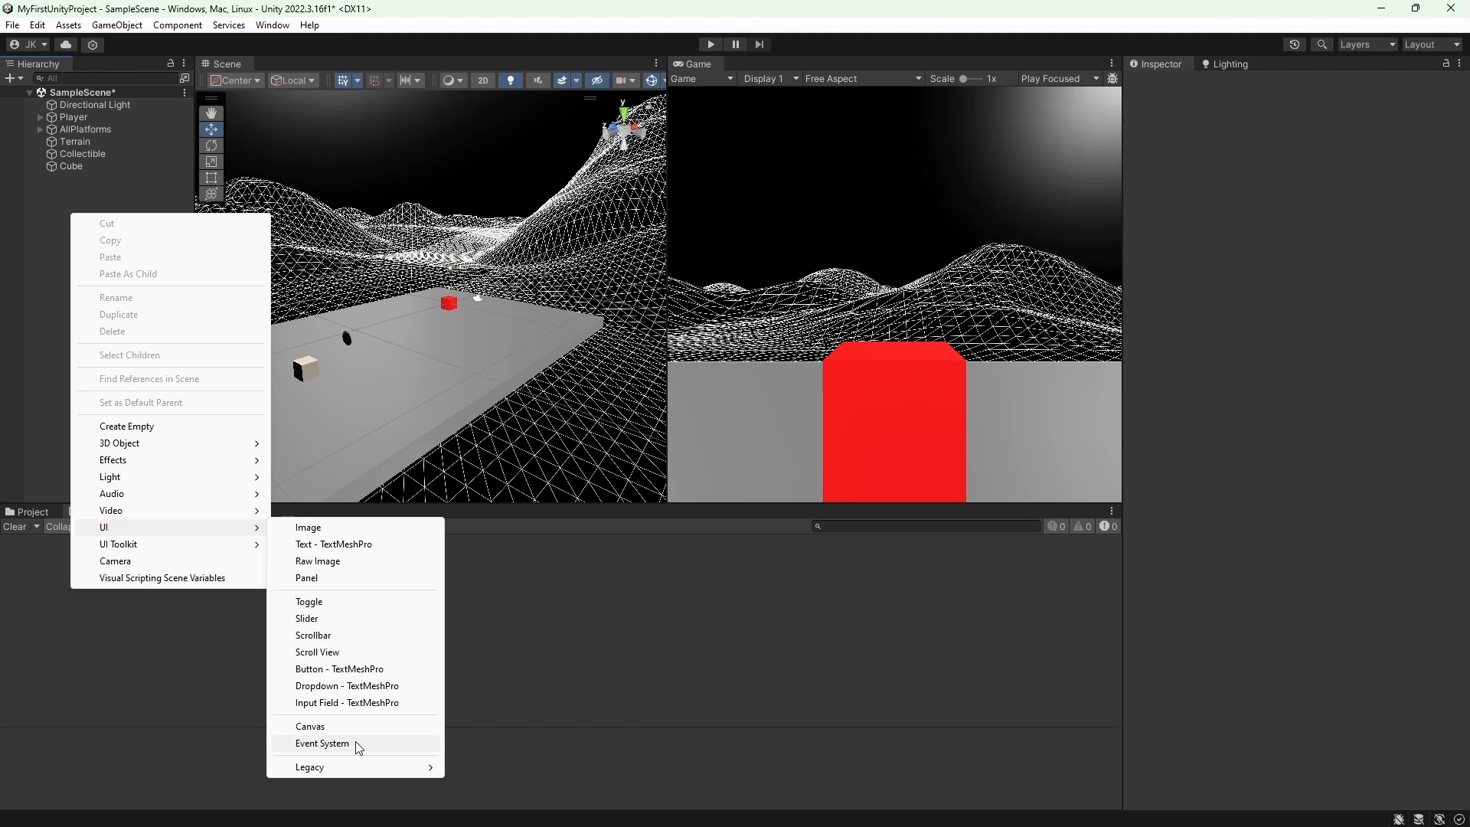
mouse_move(331, 769)
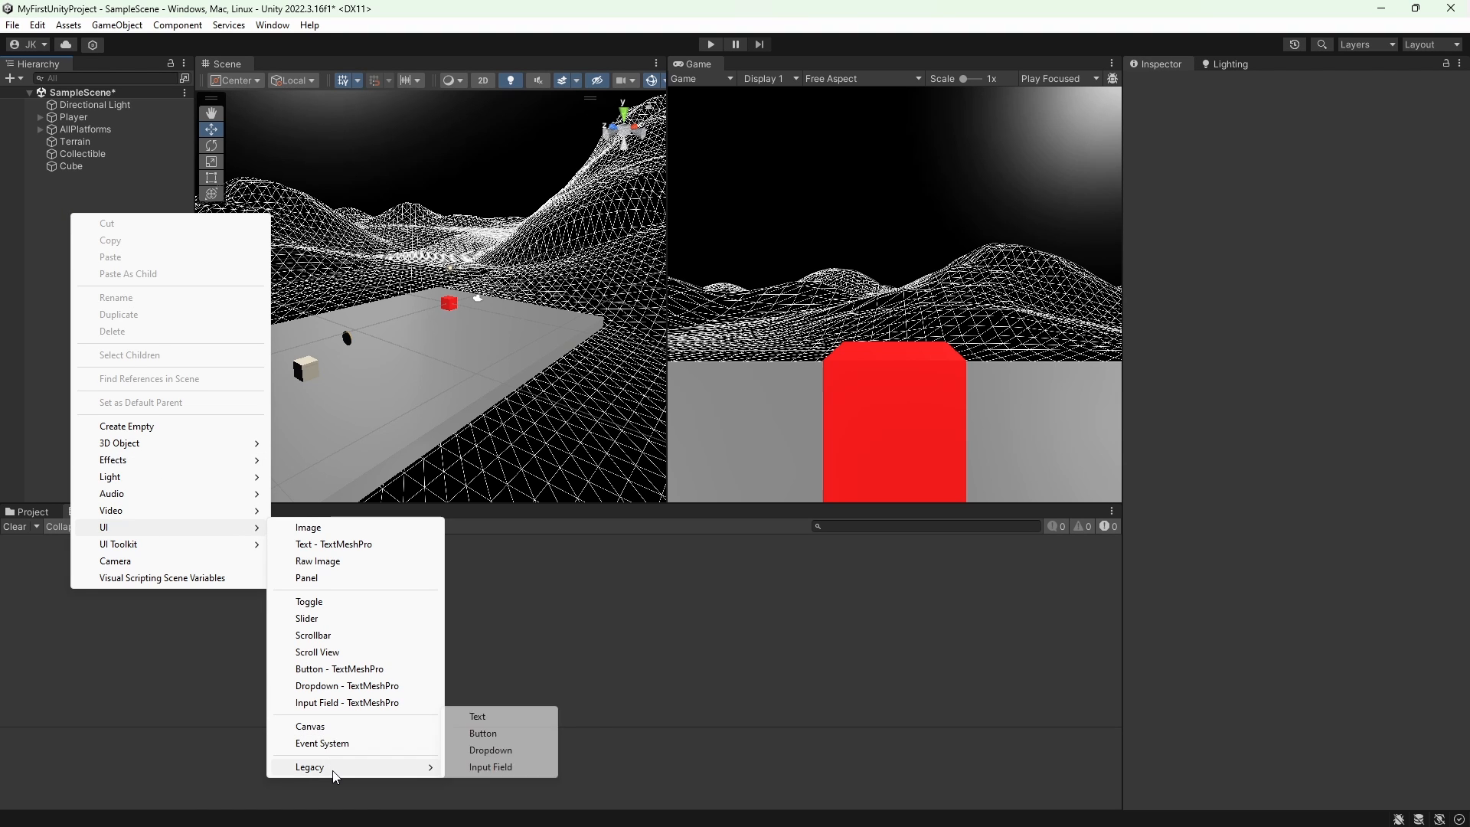
click(310, 528)
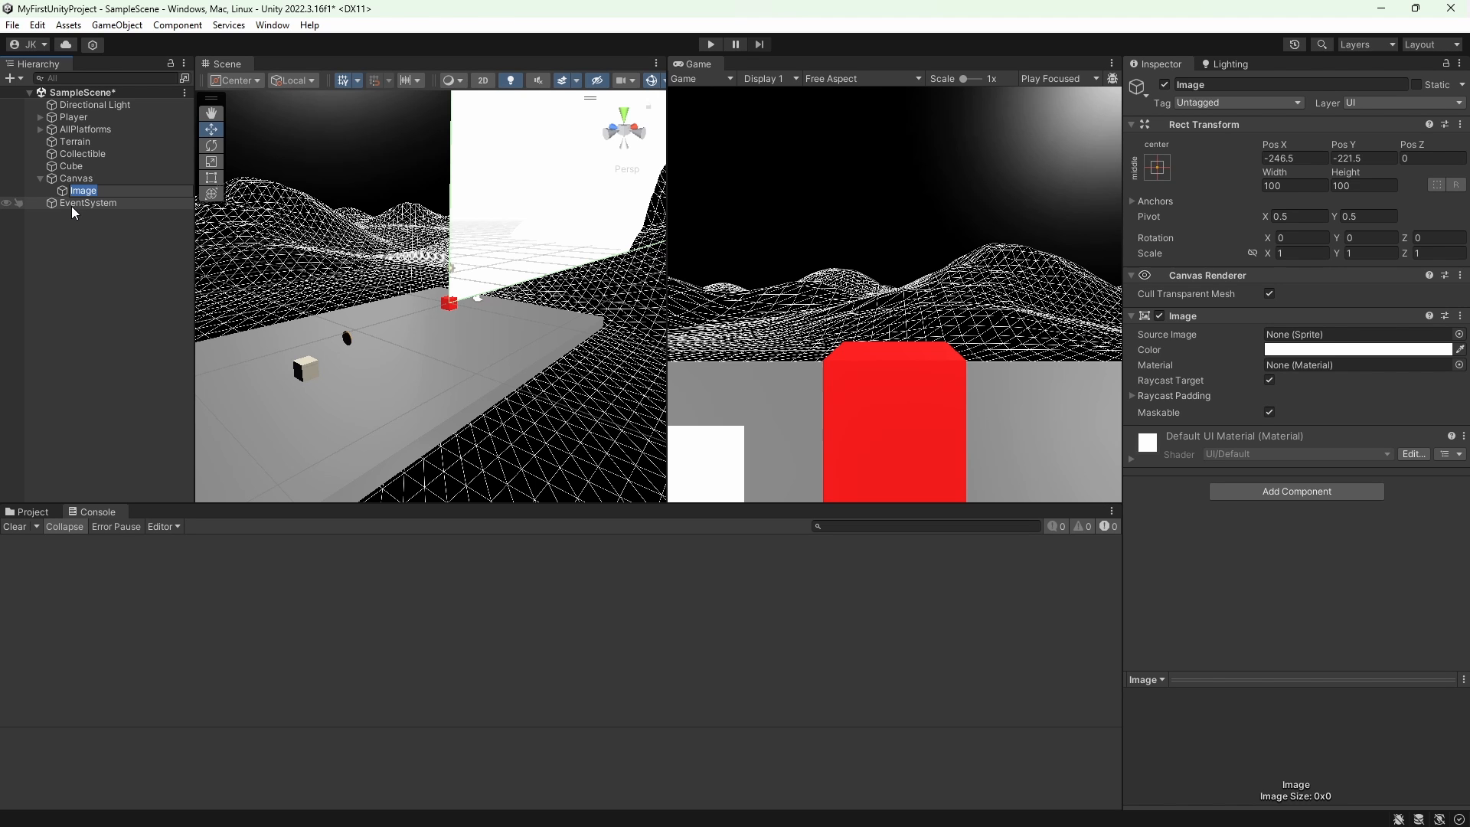
click(107, 279)
key(ctrl+z)
key(ctrl+z)
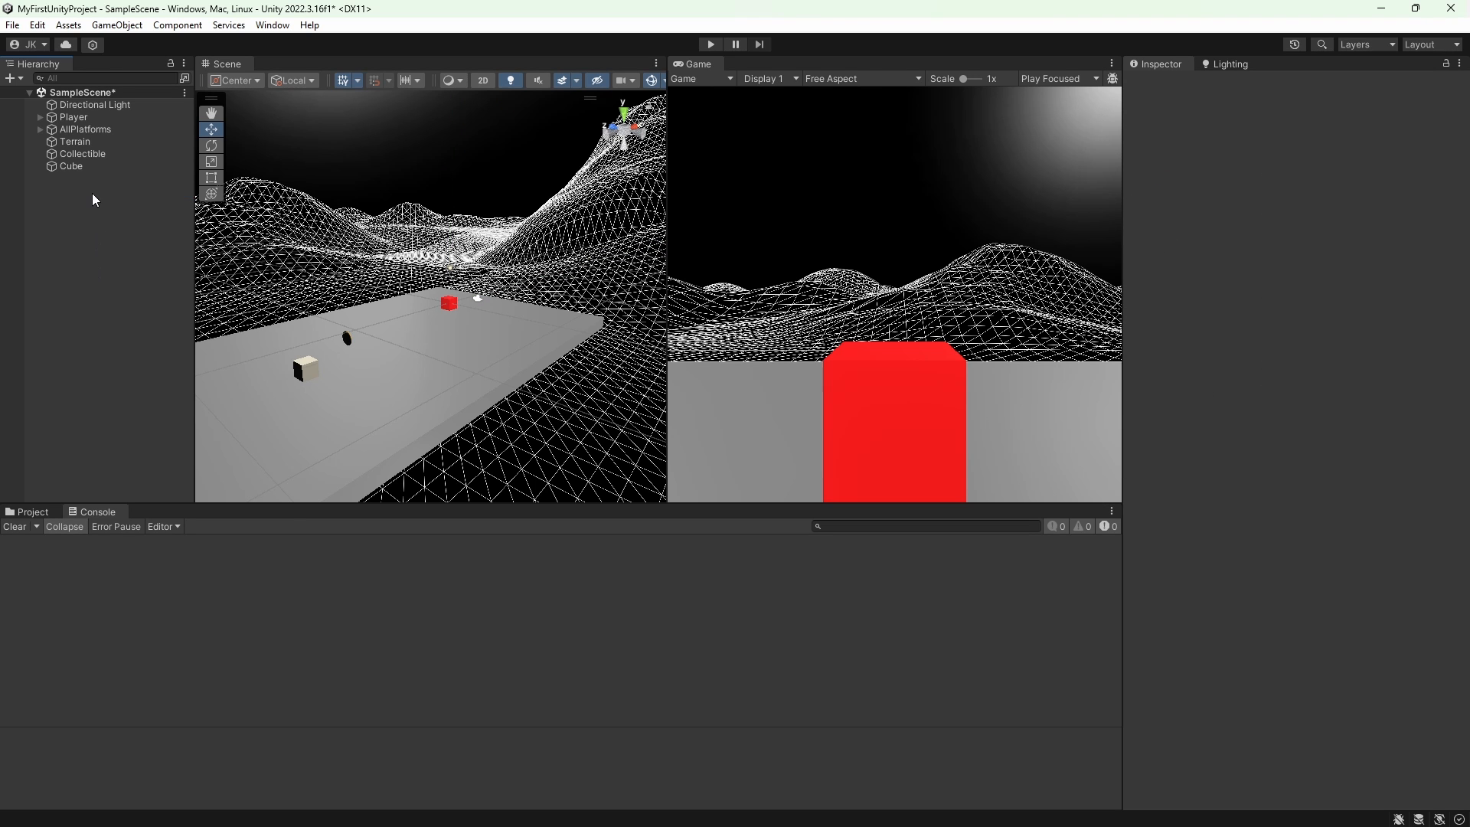
Step: Create a legacy UI Text element at the root of the scene without an existing canvas
right_click(93, 197)
mouse_move(214, 507)
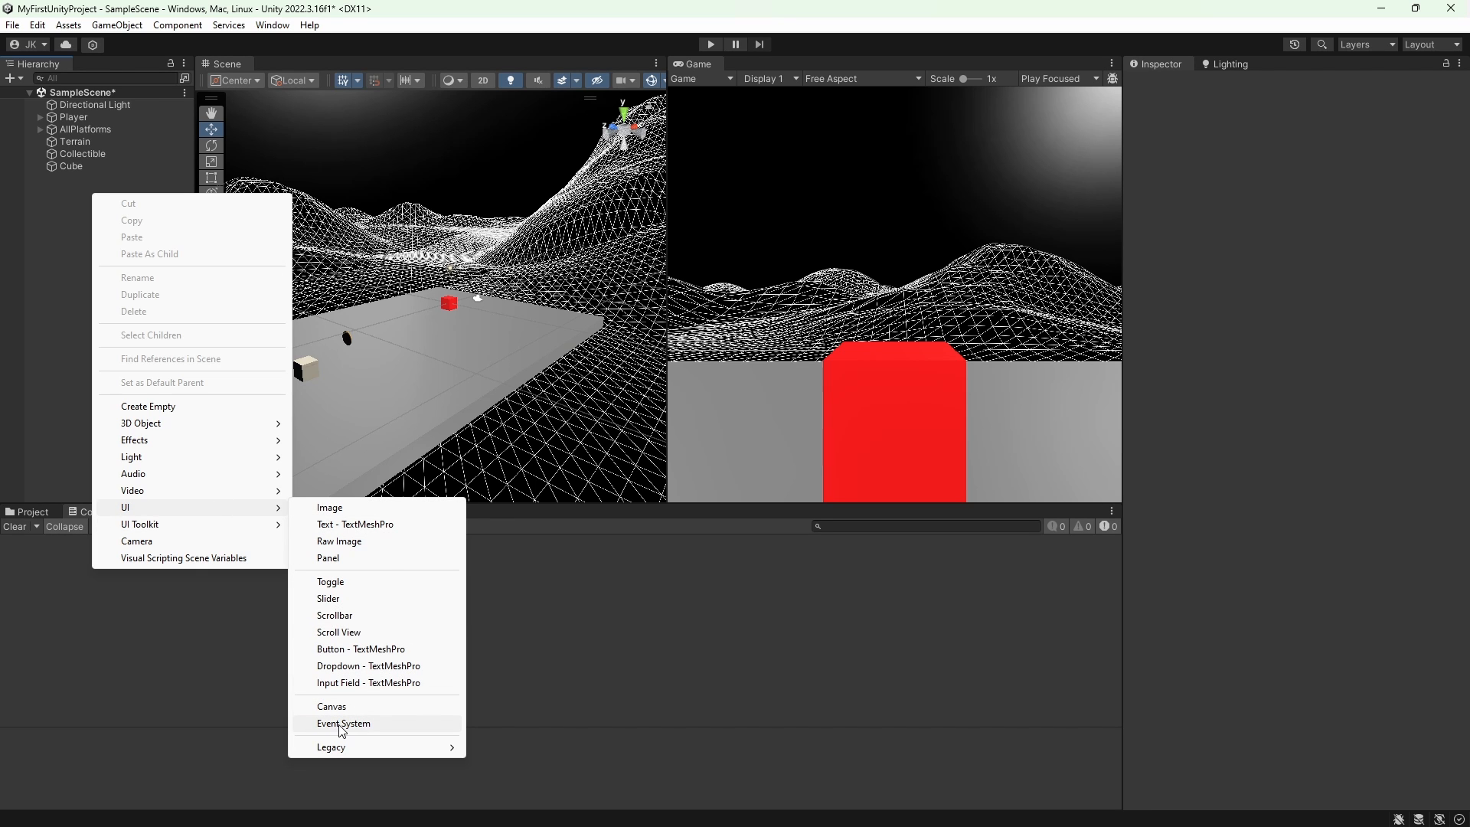
mouse_move(383, 747)
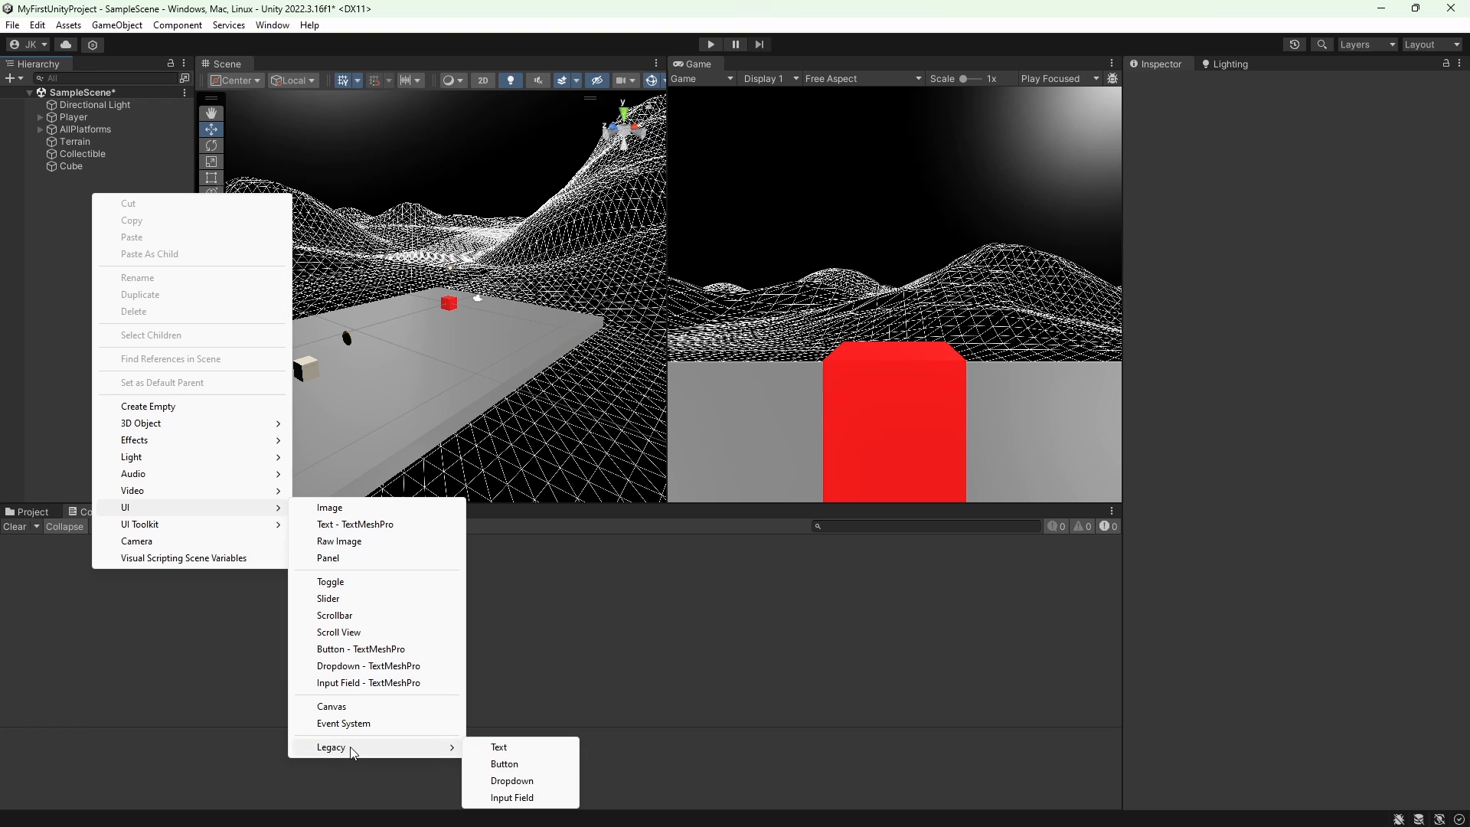
click(501, 749)
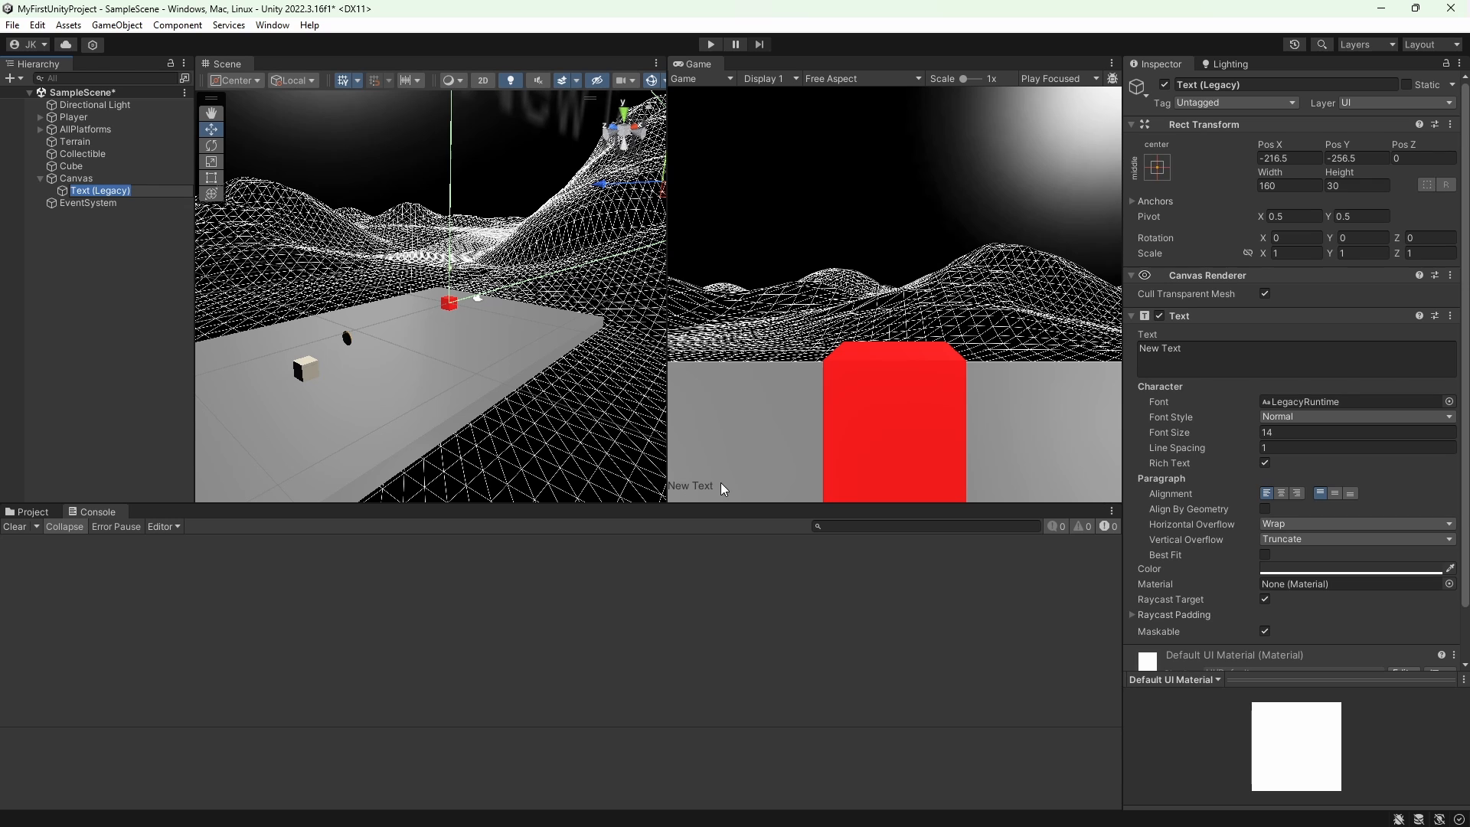
click(110, 311)
click(92, 191)
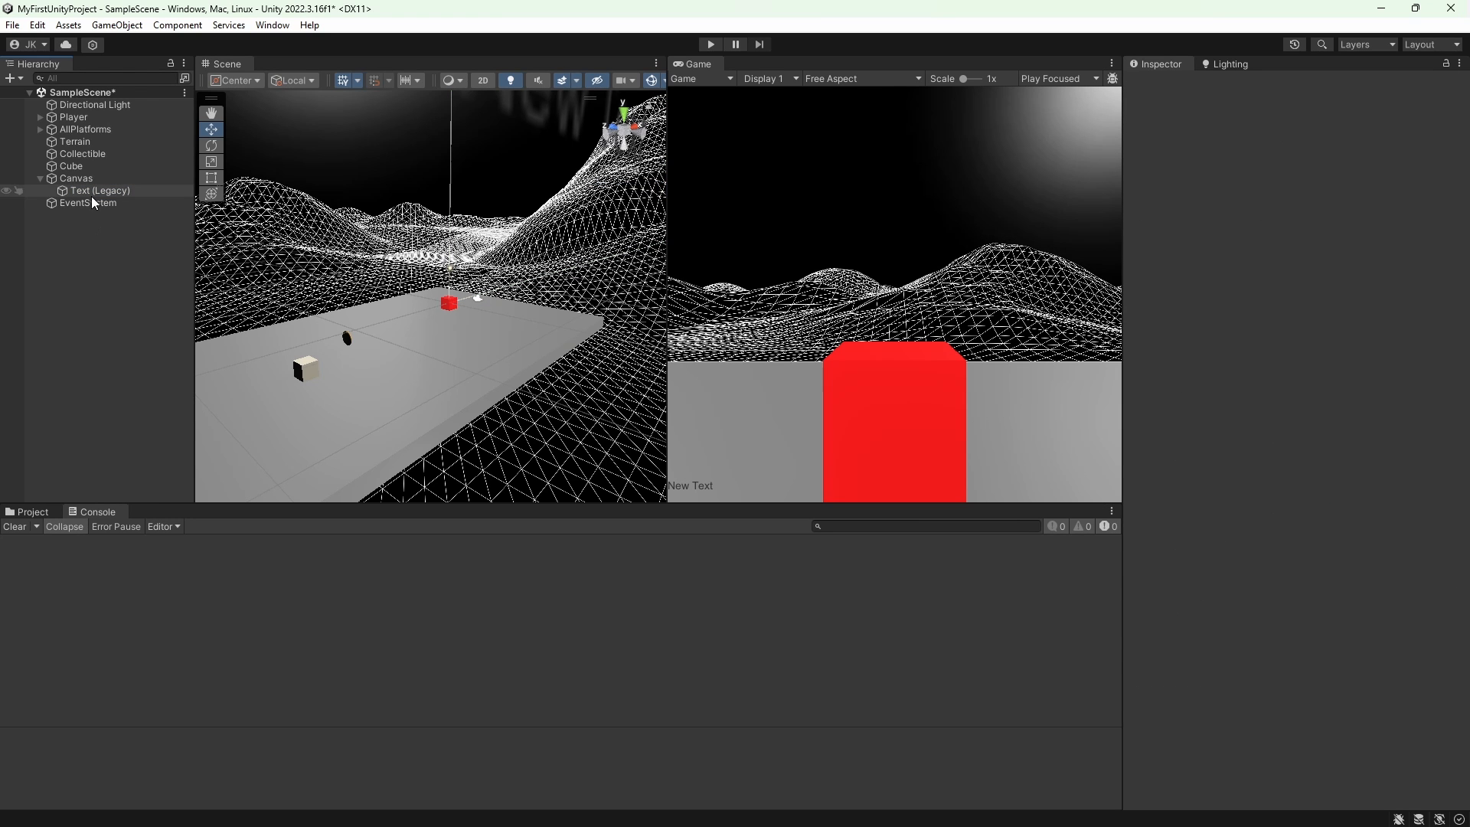
Step: Undo the text creation and the earlier deletions to restore the original Canvas with ScoreValueText and the EventSystem
key(ctrl+z)
key(ctrl+z)
key(ctrl+z)
key(ctrl+z)
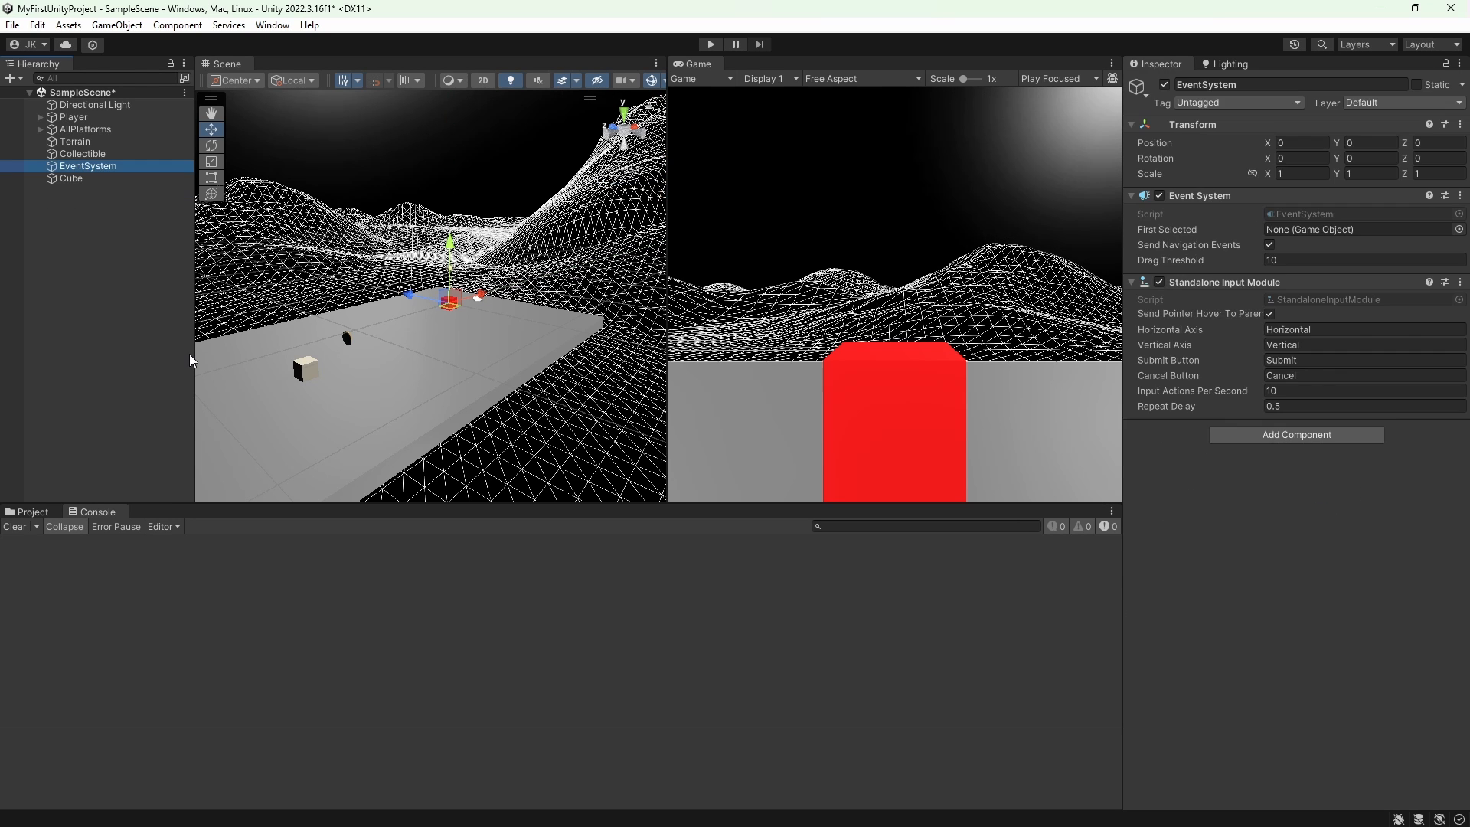
key(ctrl+y)
key(ctrl+y)
key(ctrl+y)
key(ctrl+y)
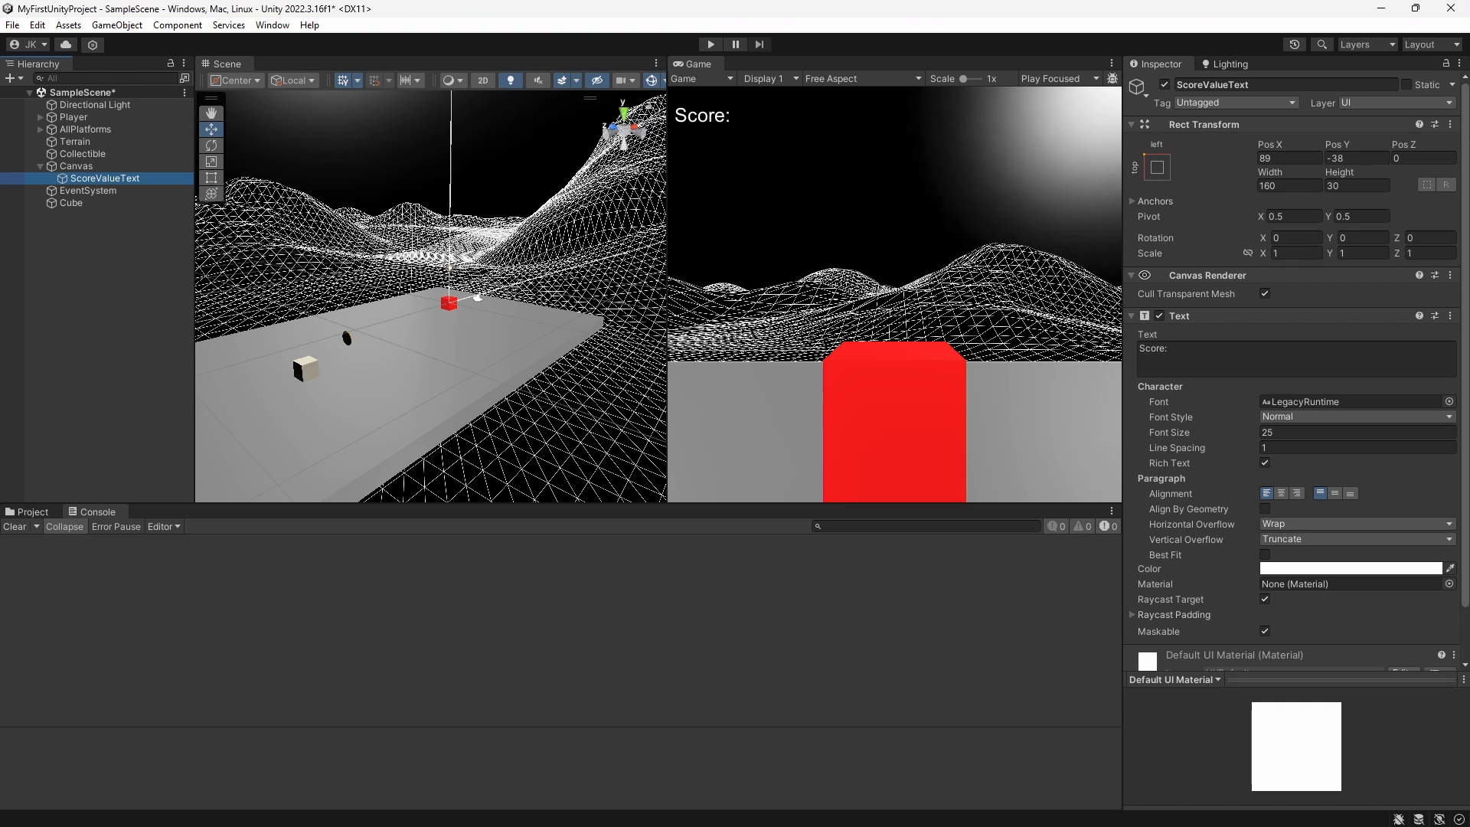
Step: Set the Canvas's Render Mode to Screen Space - Camera
click(75, 167)
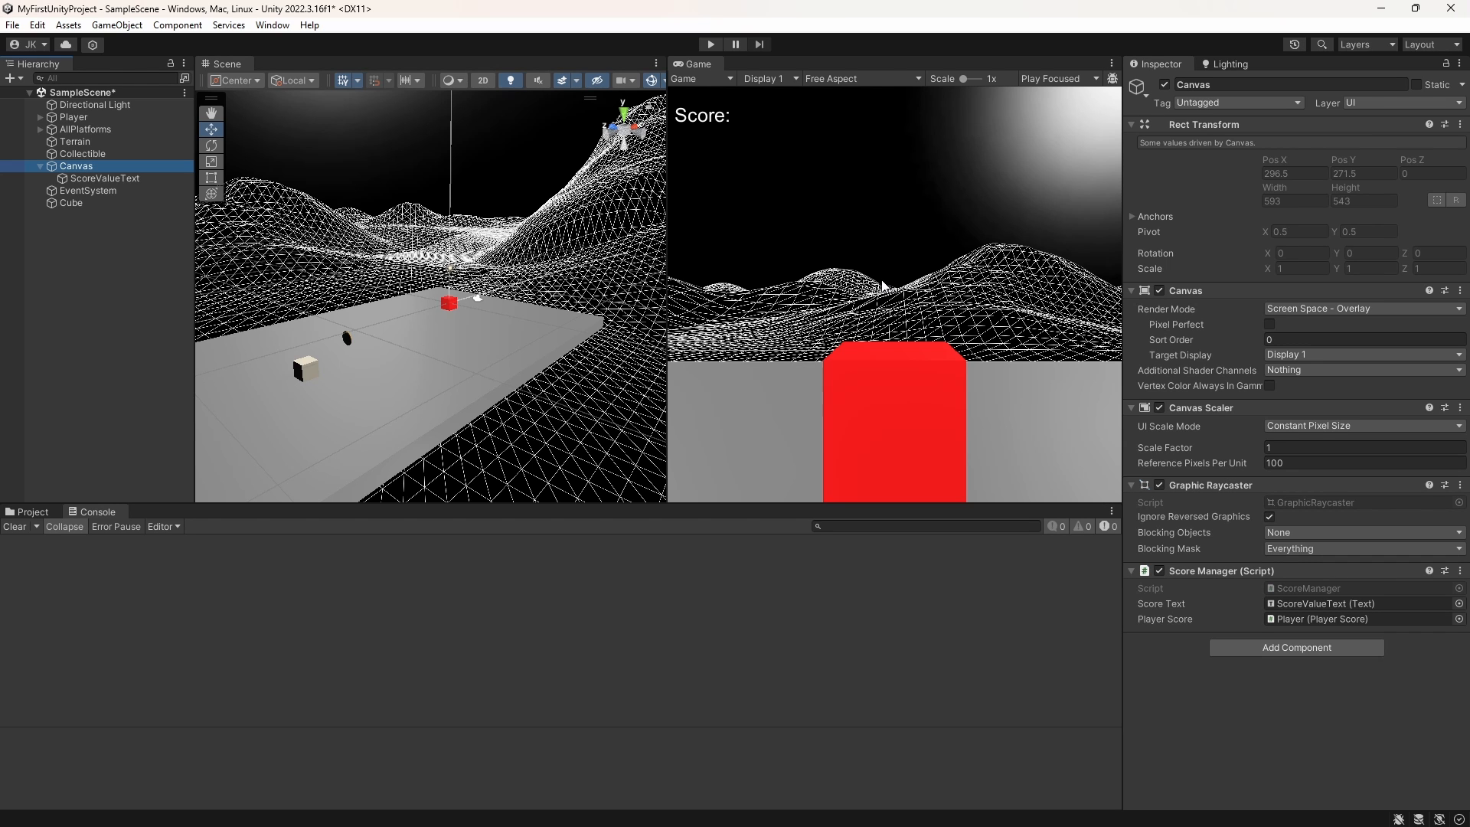
click(1371, 308)
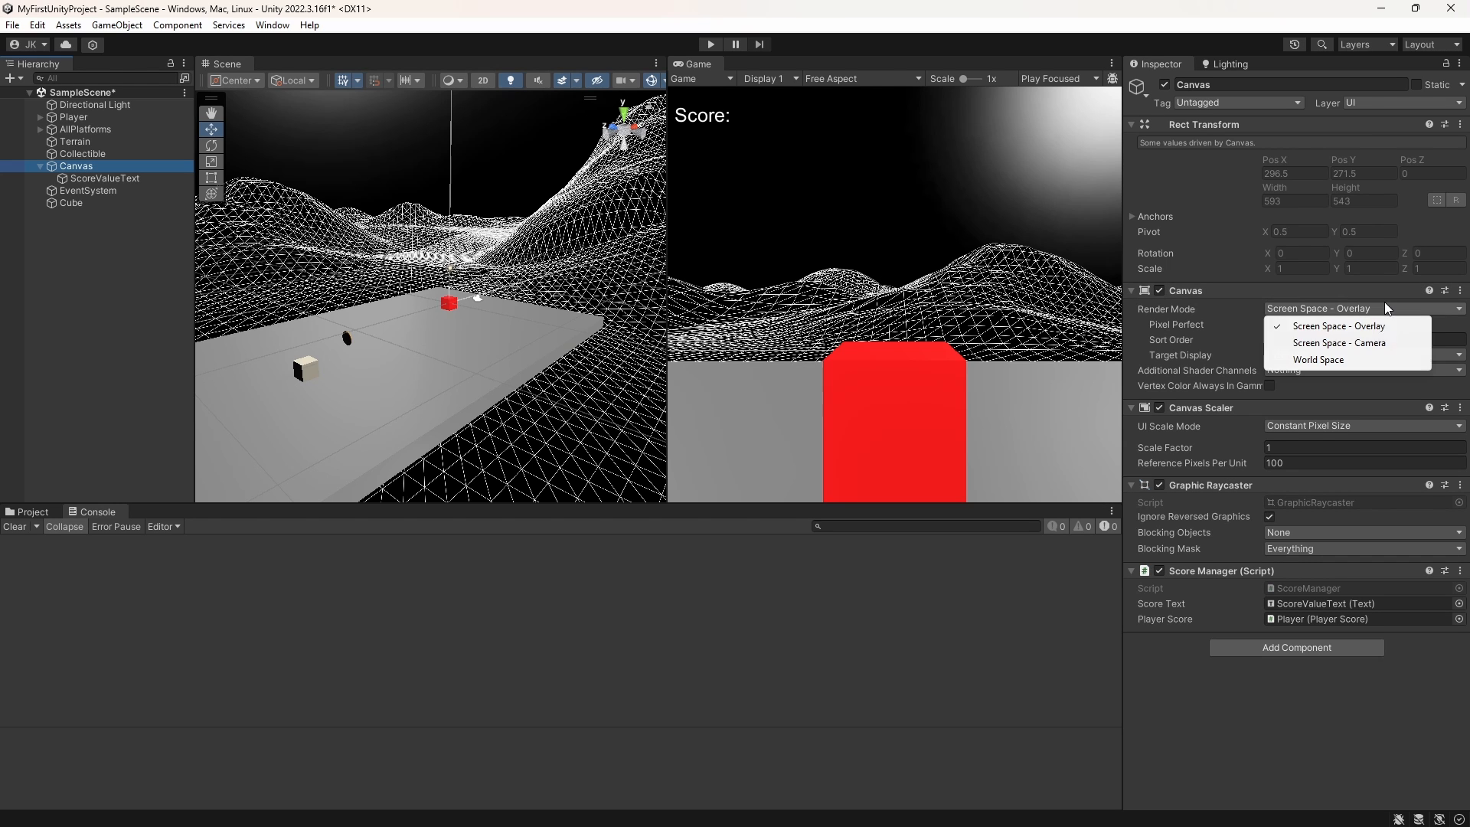
click(1383, 343)
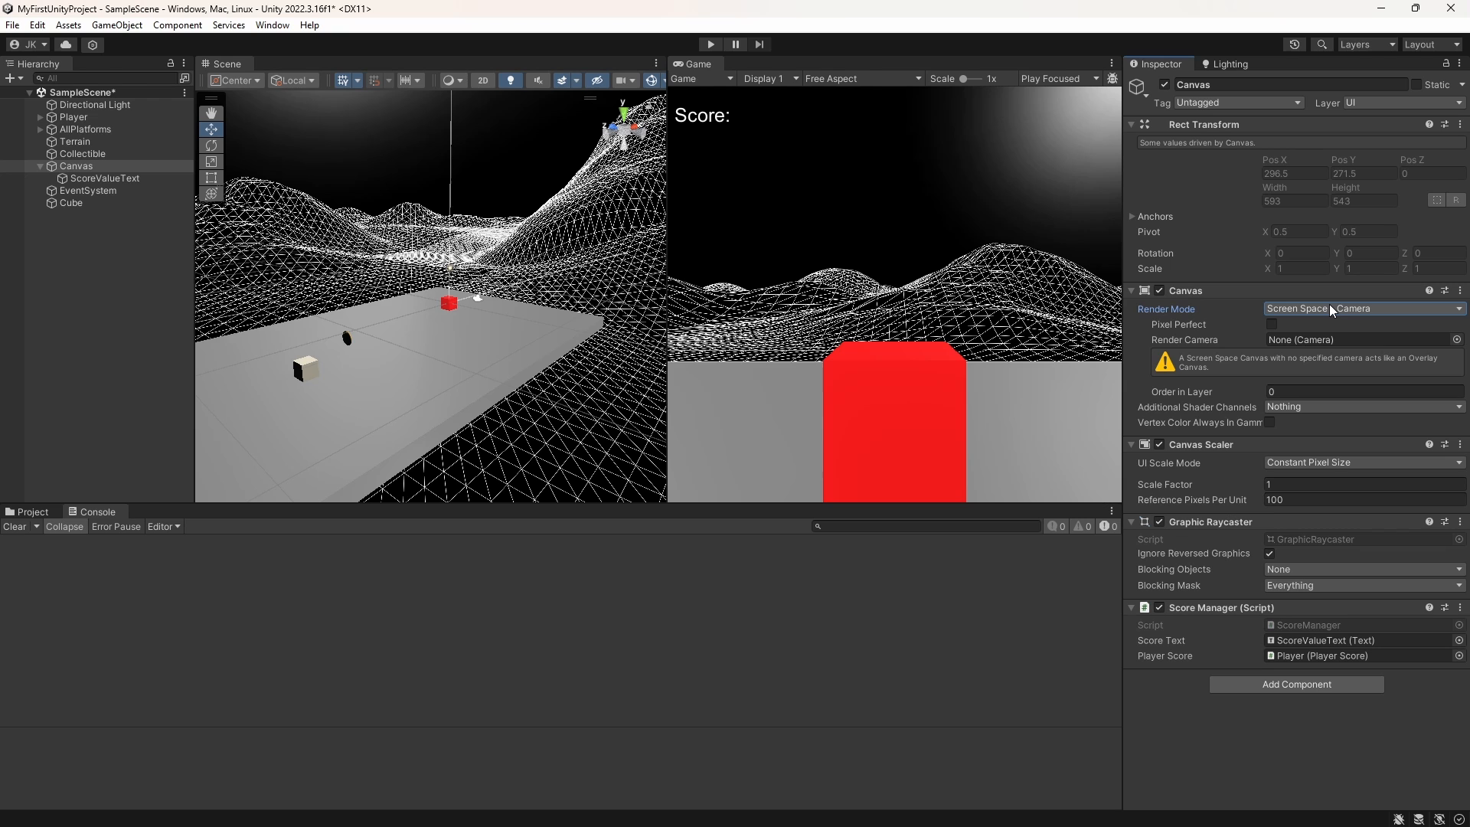
Step: Create a new Camera in the scene and assign it as the Canvas's Render Camera
right_click(61, 290)
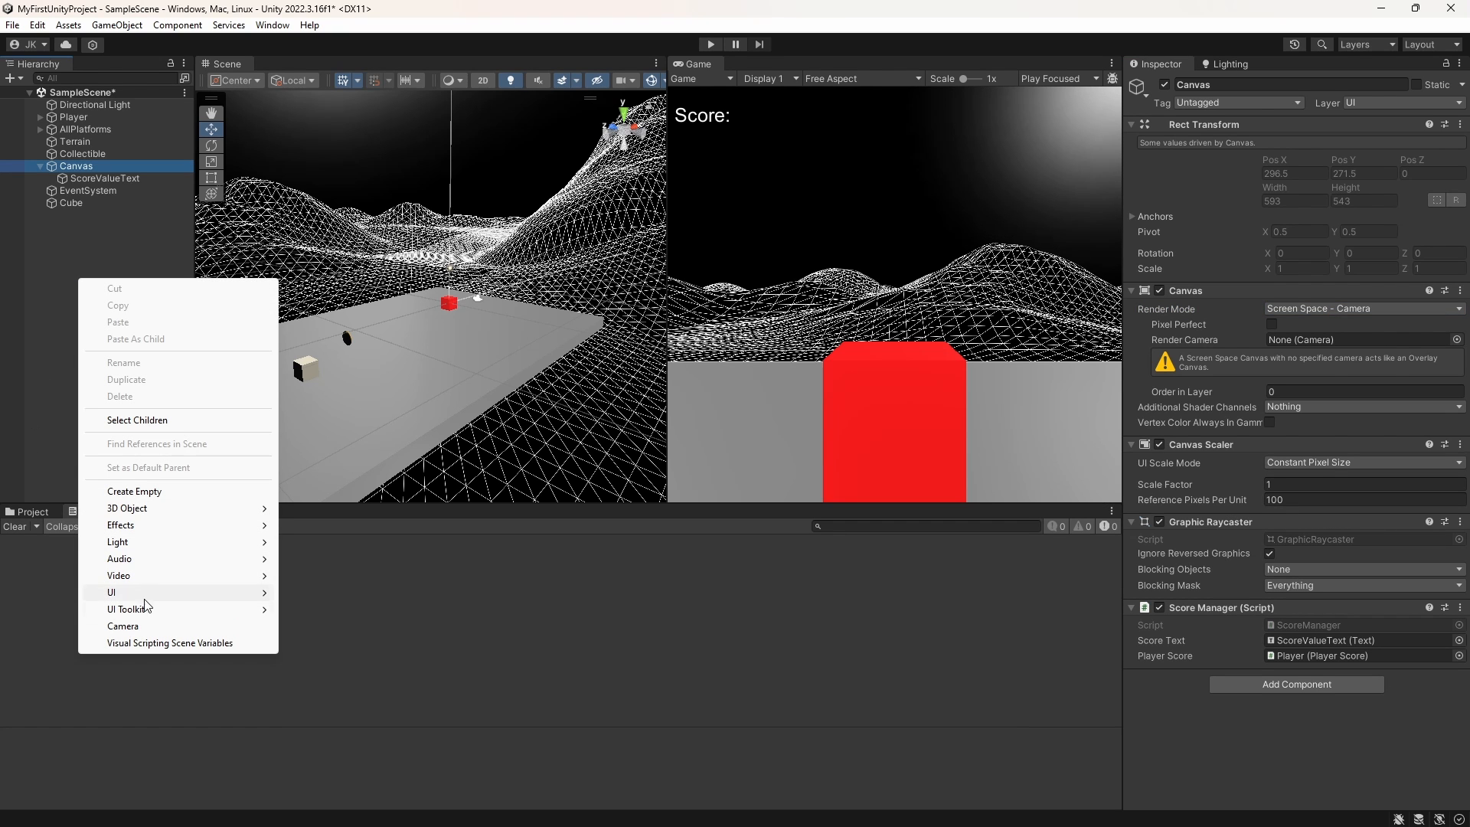
click(123, 626)
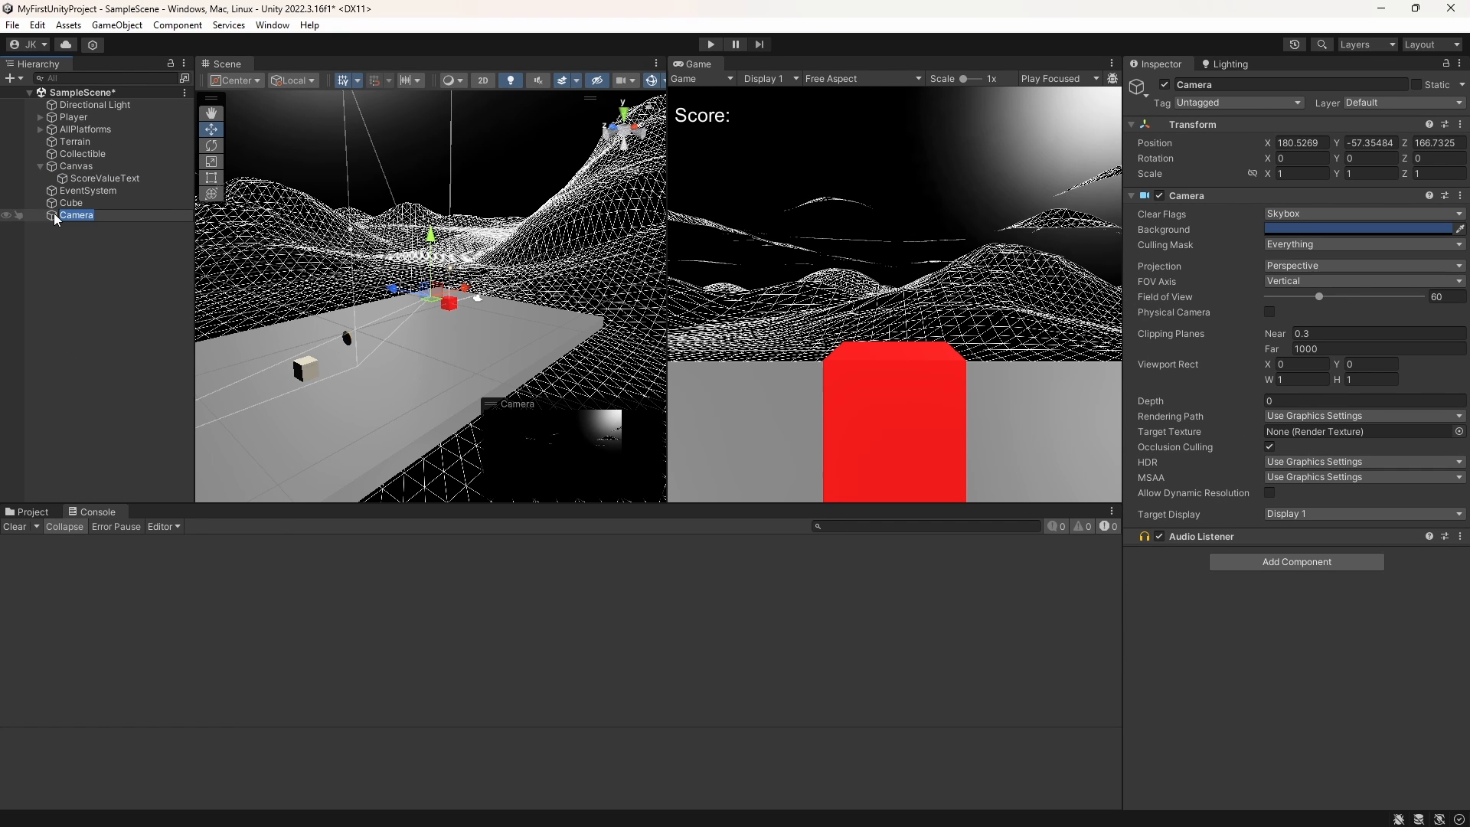
key(Return)
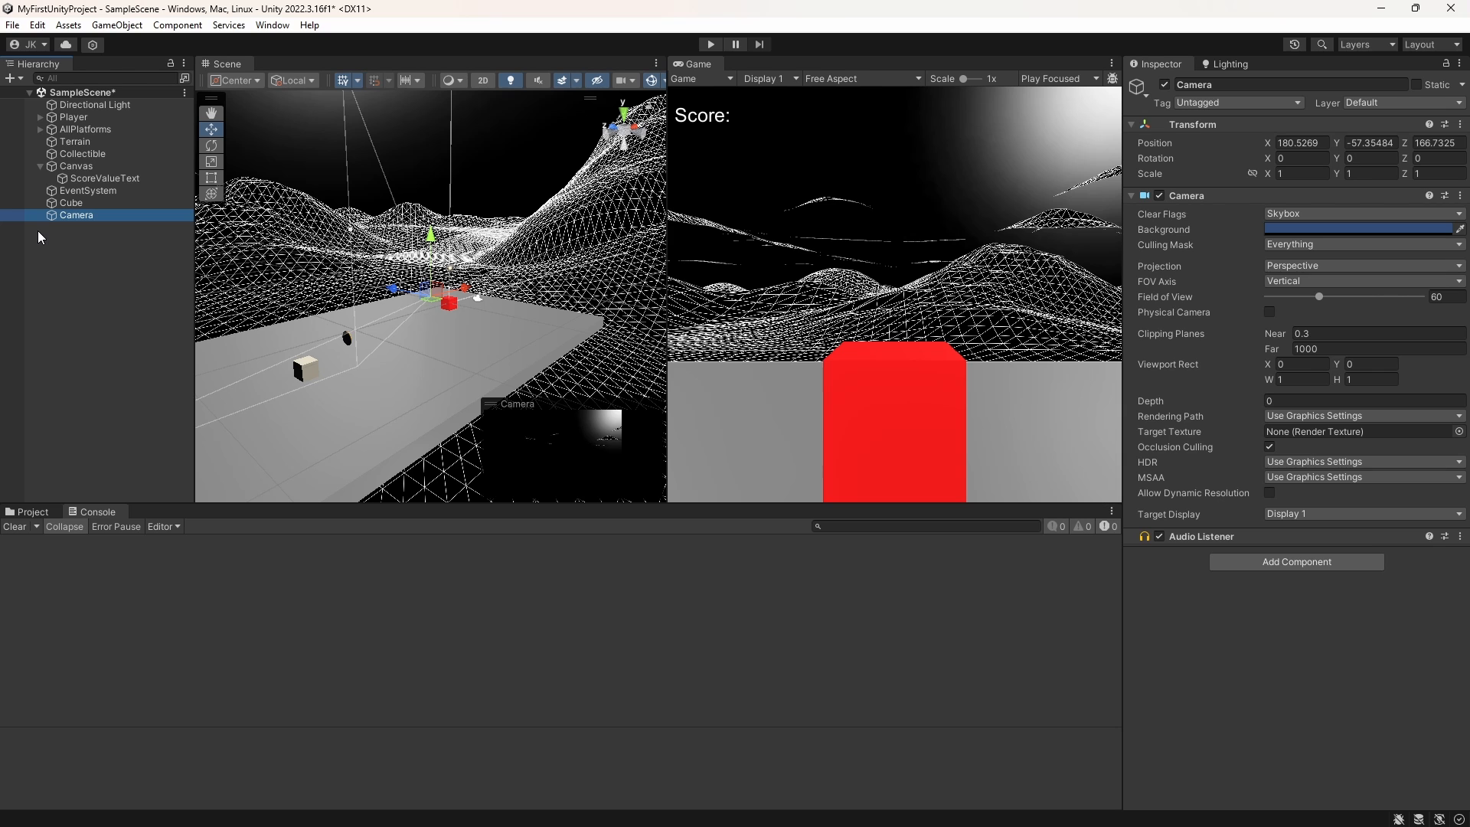
click(77, 167)
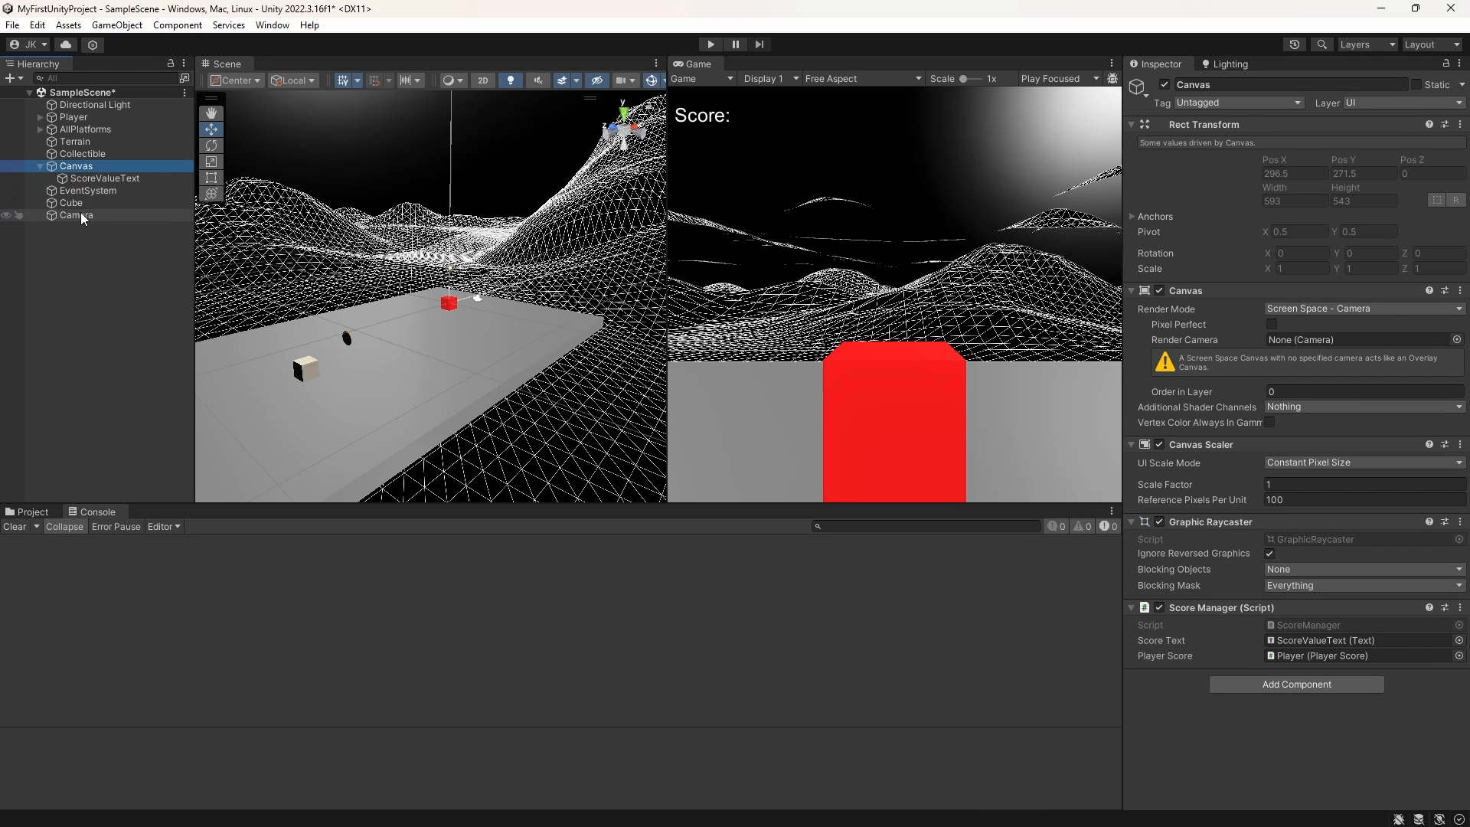
drag(84, 216, 1320, 343)
Step: Compare the camera previews of the Player's Main Camera and the new Camera
click(40, 117)
double_click(77, 129)
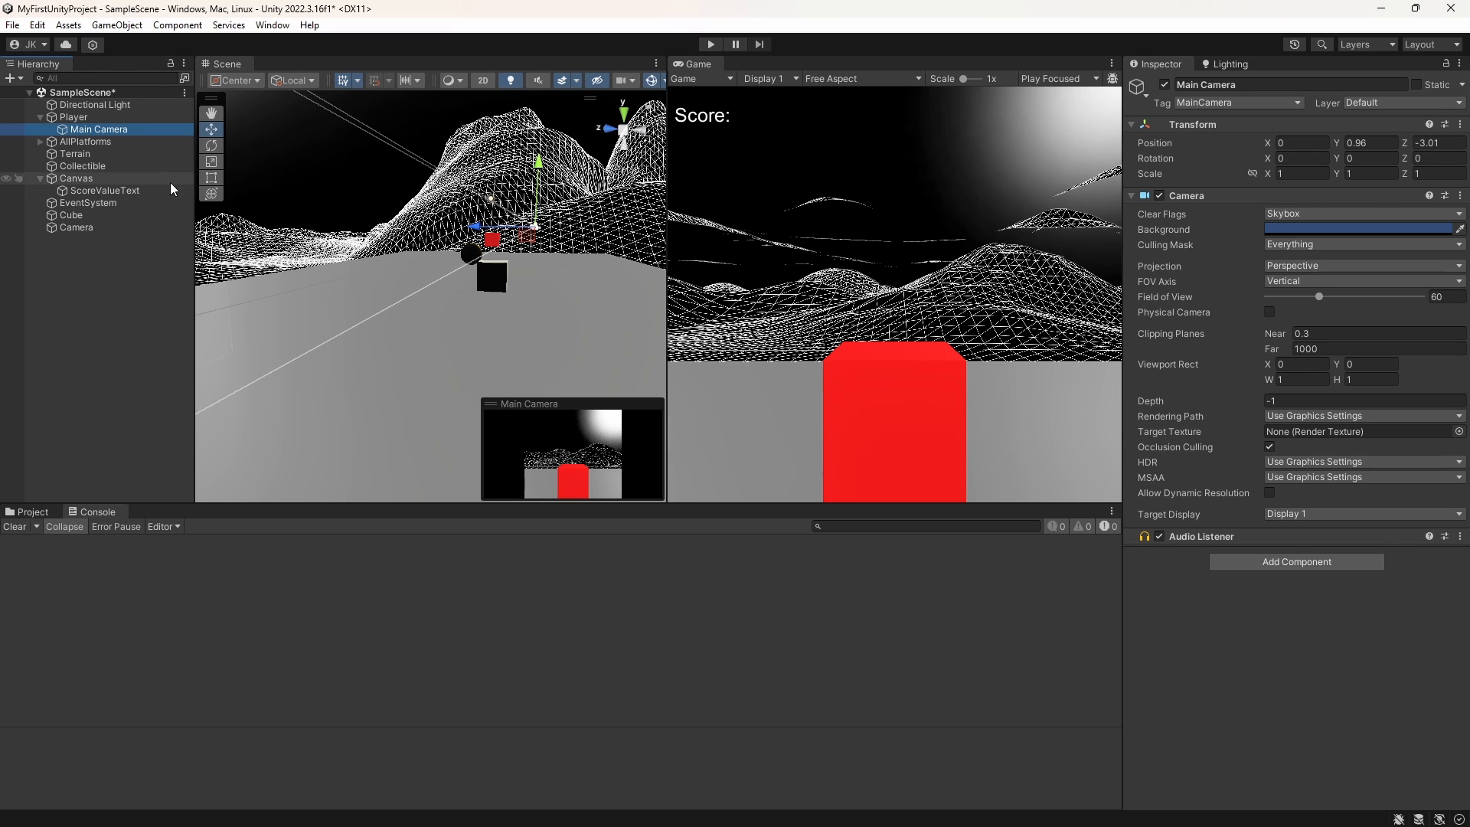
click(73, 230)
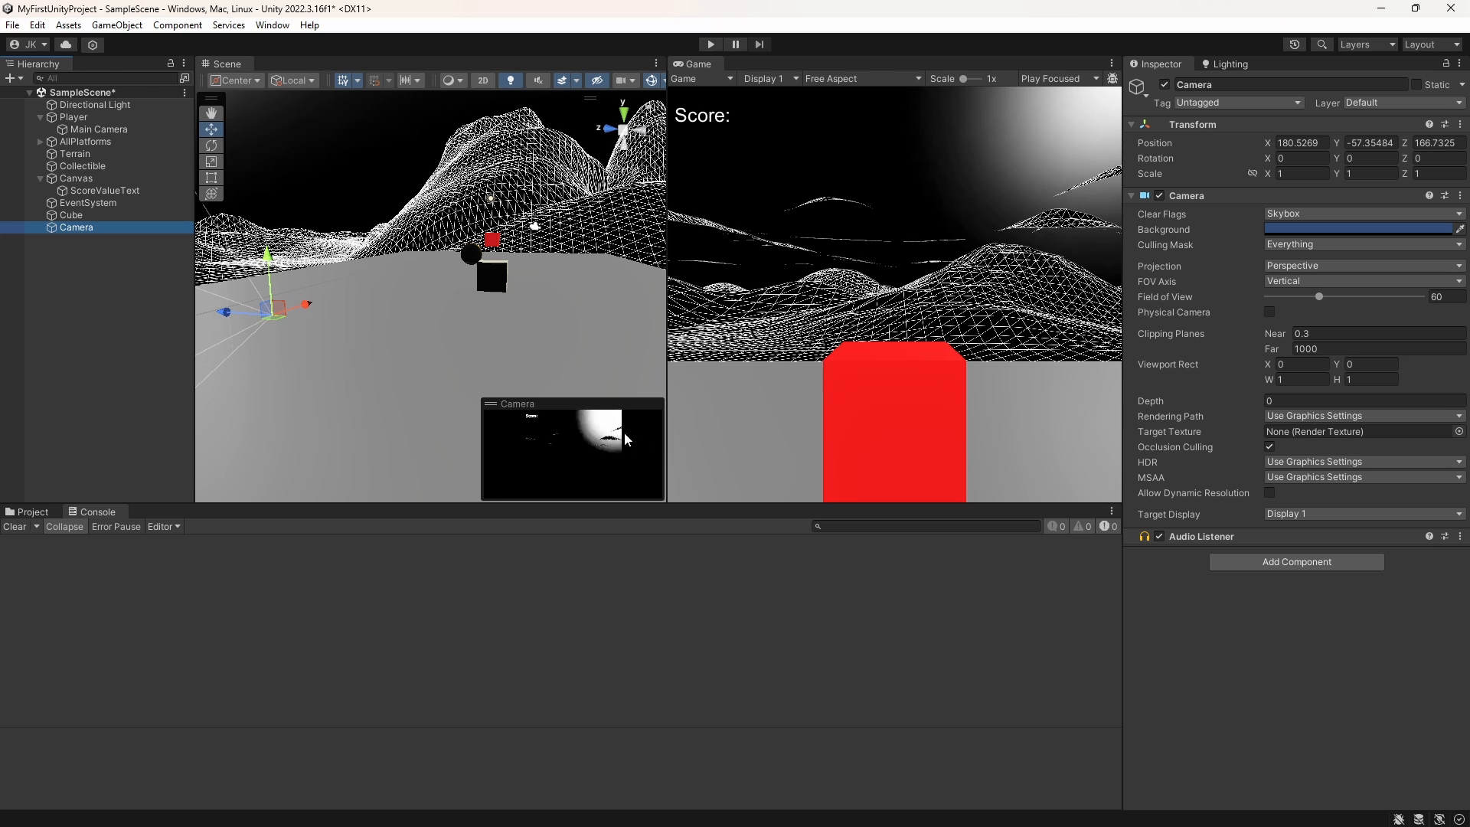
drag(497, 404, 508, 284)
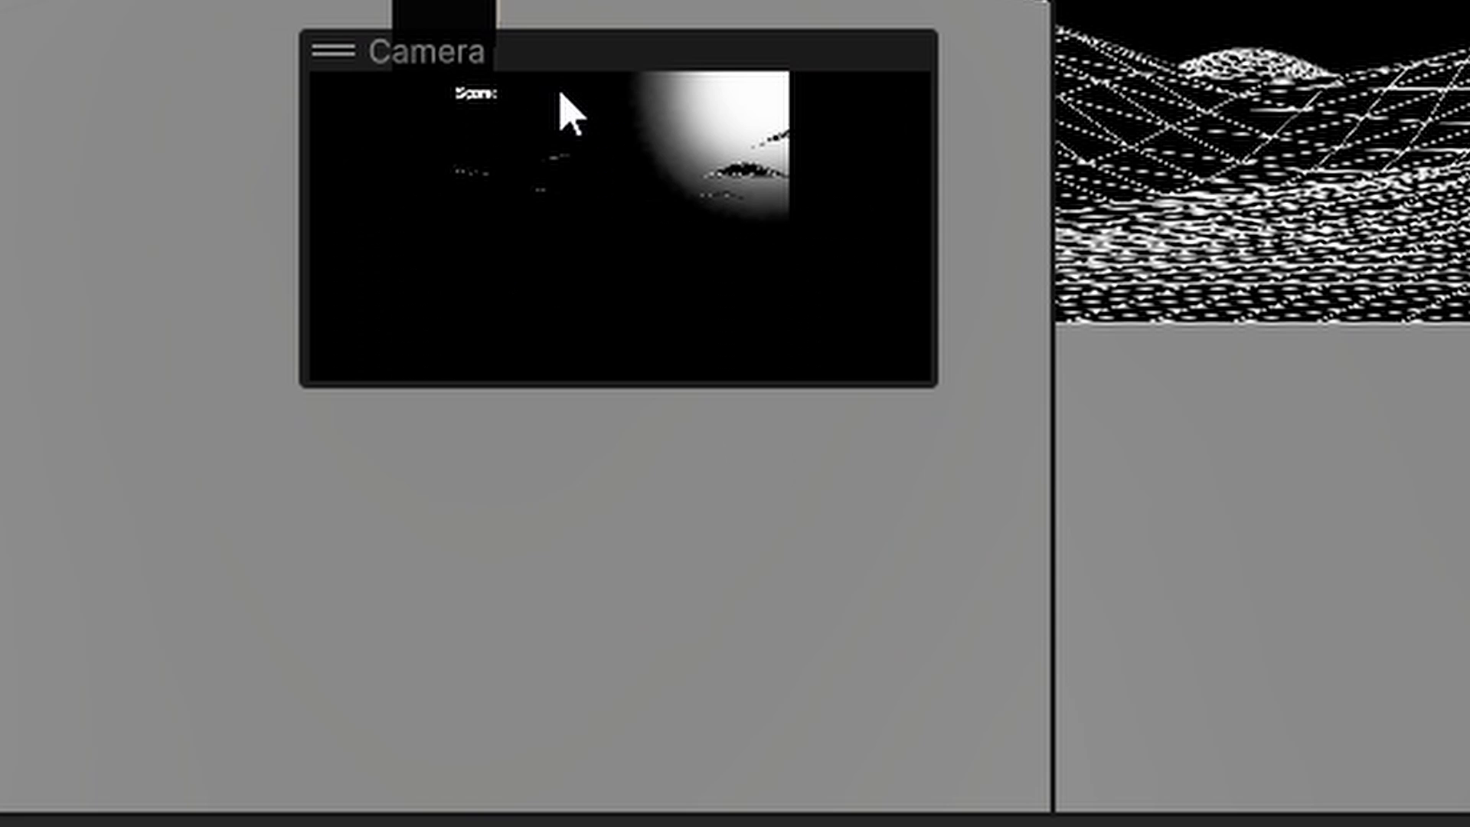
drag(567, 107, 660, 492)
click(97, 131)
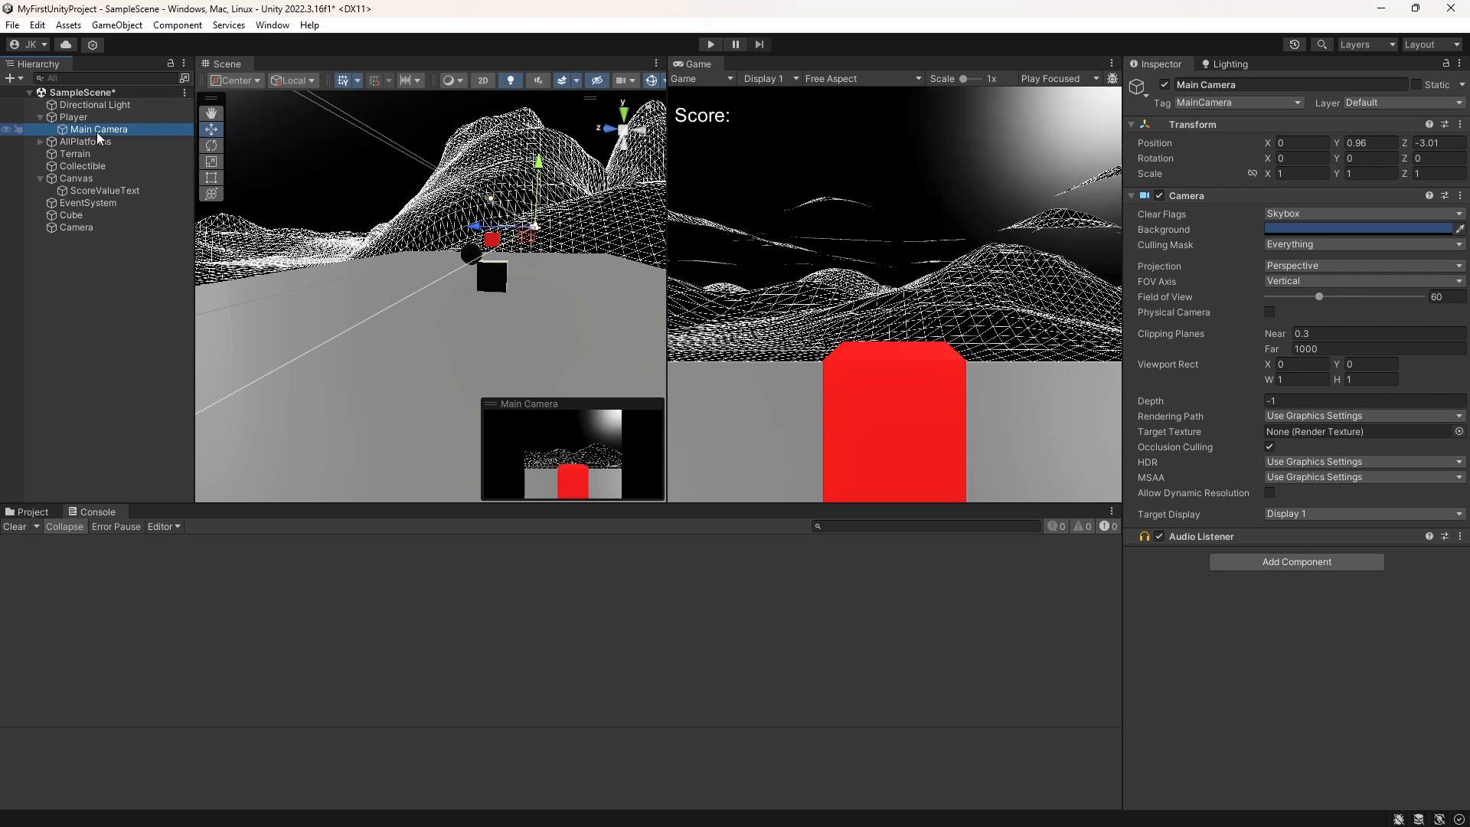
Step: Undo the added Camera and the render mode change so the Canvas is back in Screen Space - Overlay
click(127, 337)
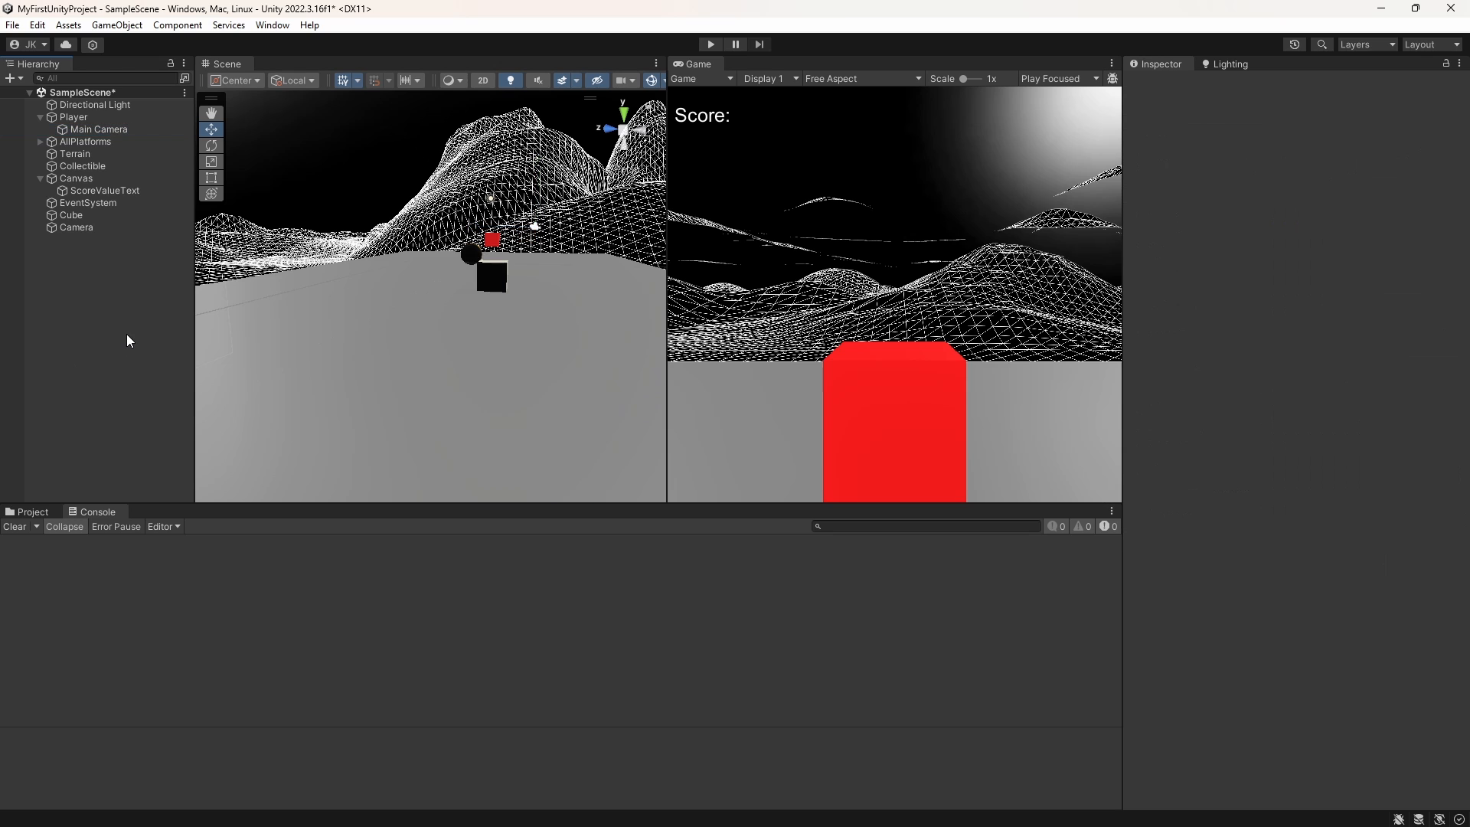
key(ctrl+z)
key(ctrl+z)
key(ctrl+z)
key(ctrl+z)
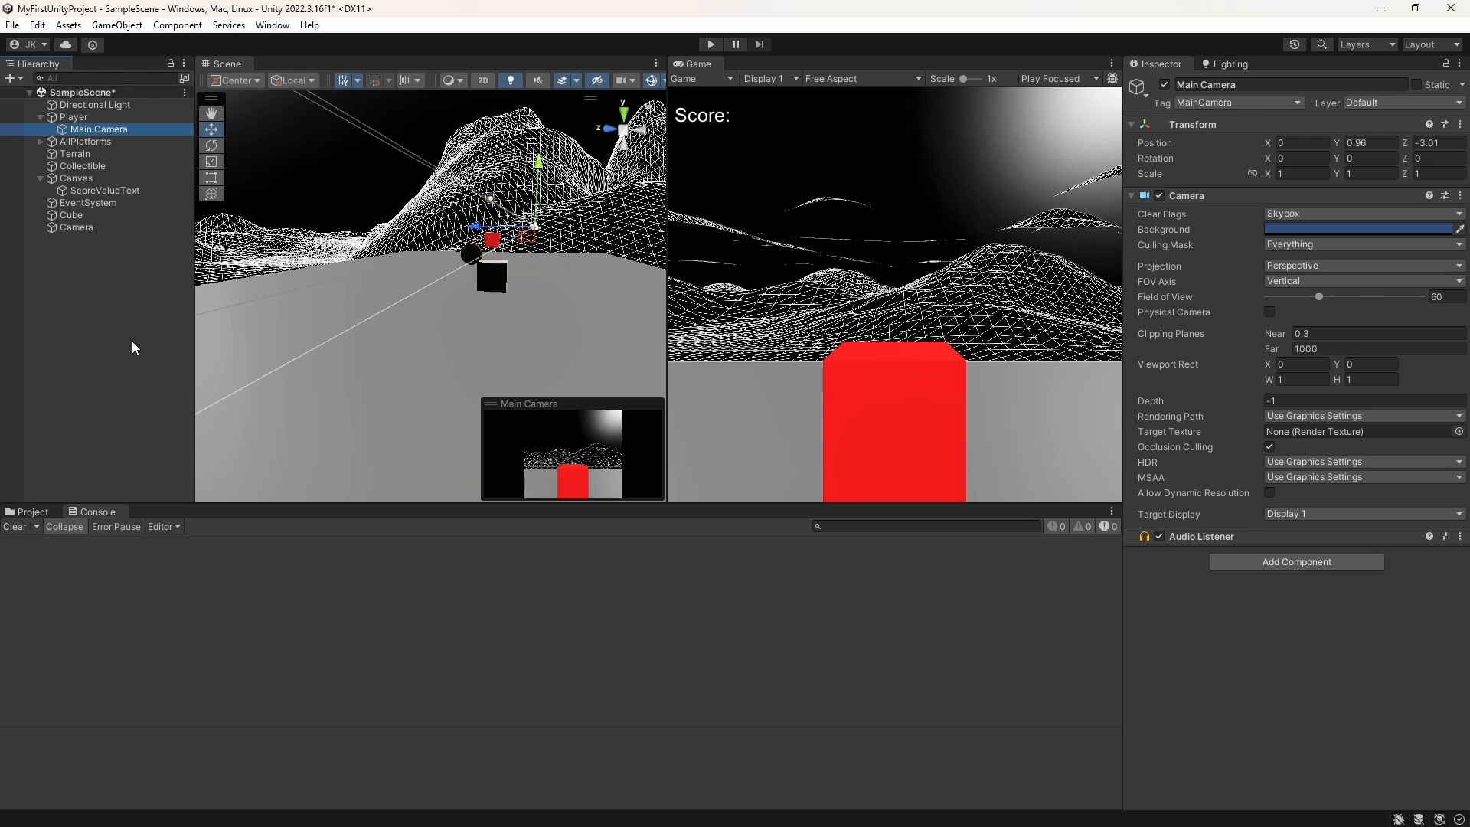
key(ctrl+z)
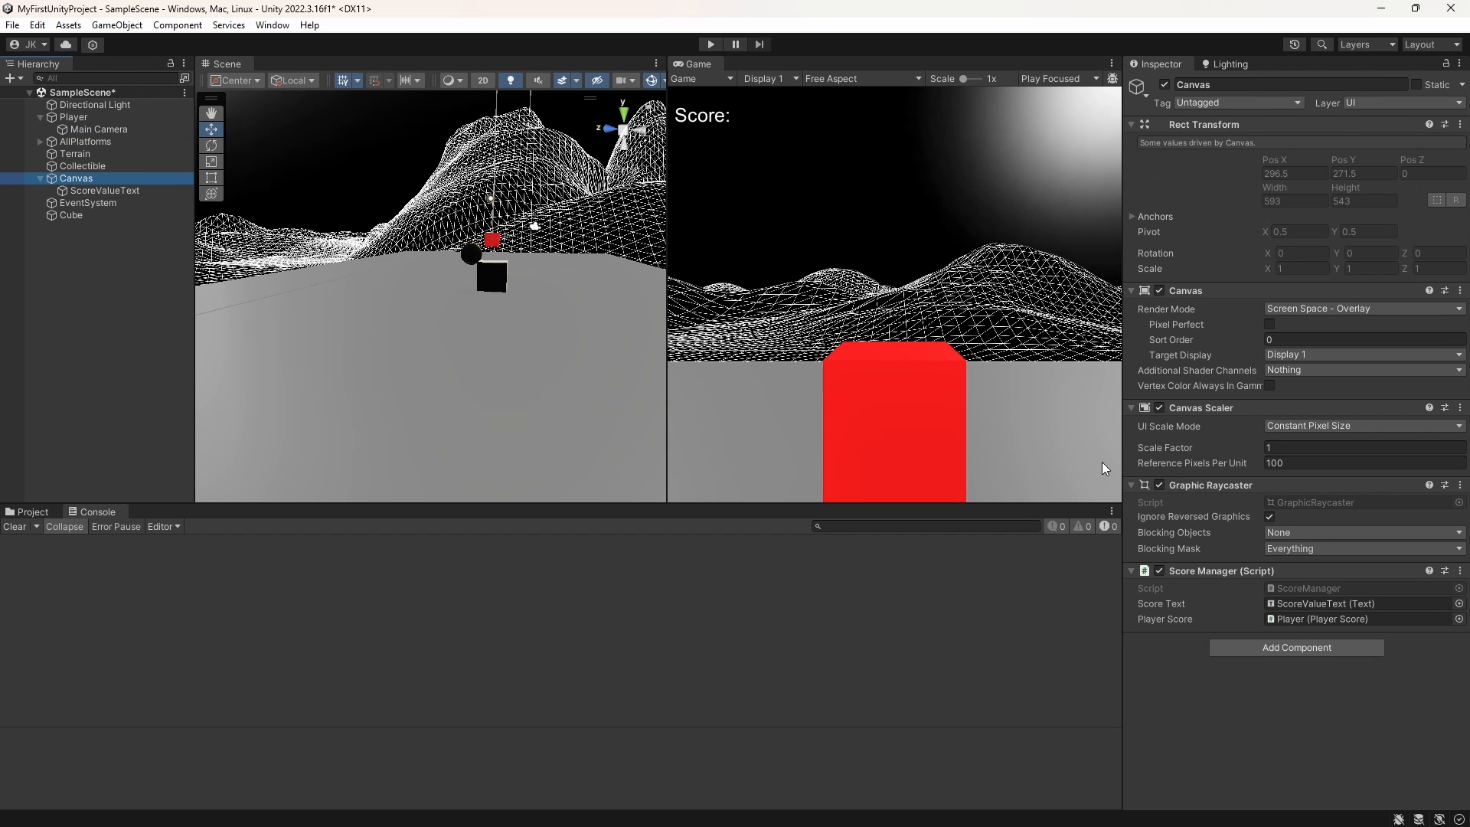
Step: Set the Canvas's Render Mode to World Space and examine it as an object in the scene
click(1349, 310)
click(1319, 360)
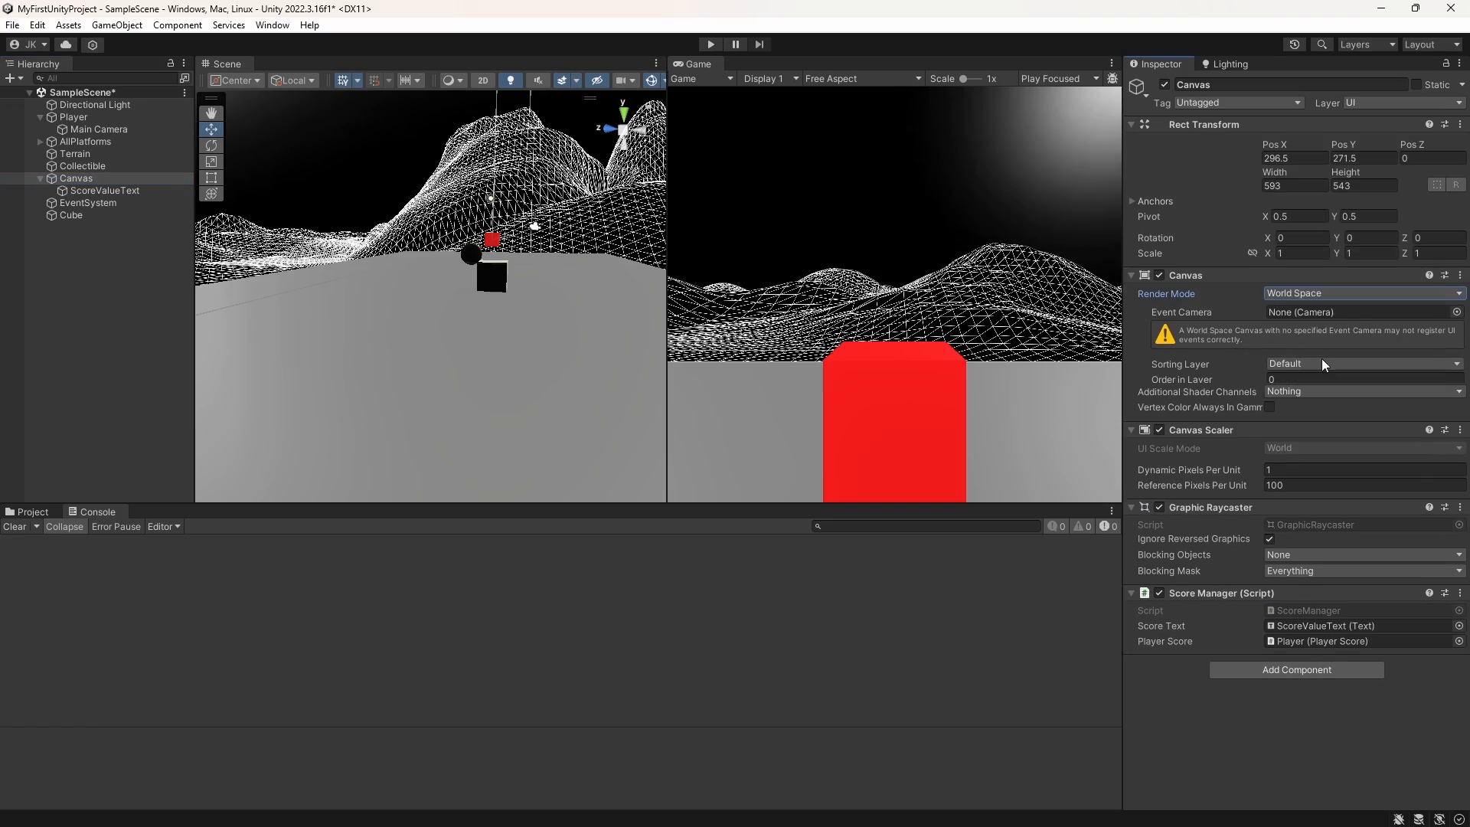
scroll(499, 318, up, 5)
scroll(499, 324, down, 10)
middle_drag(452, 421, 469, 334)
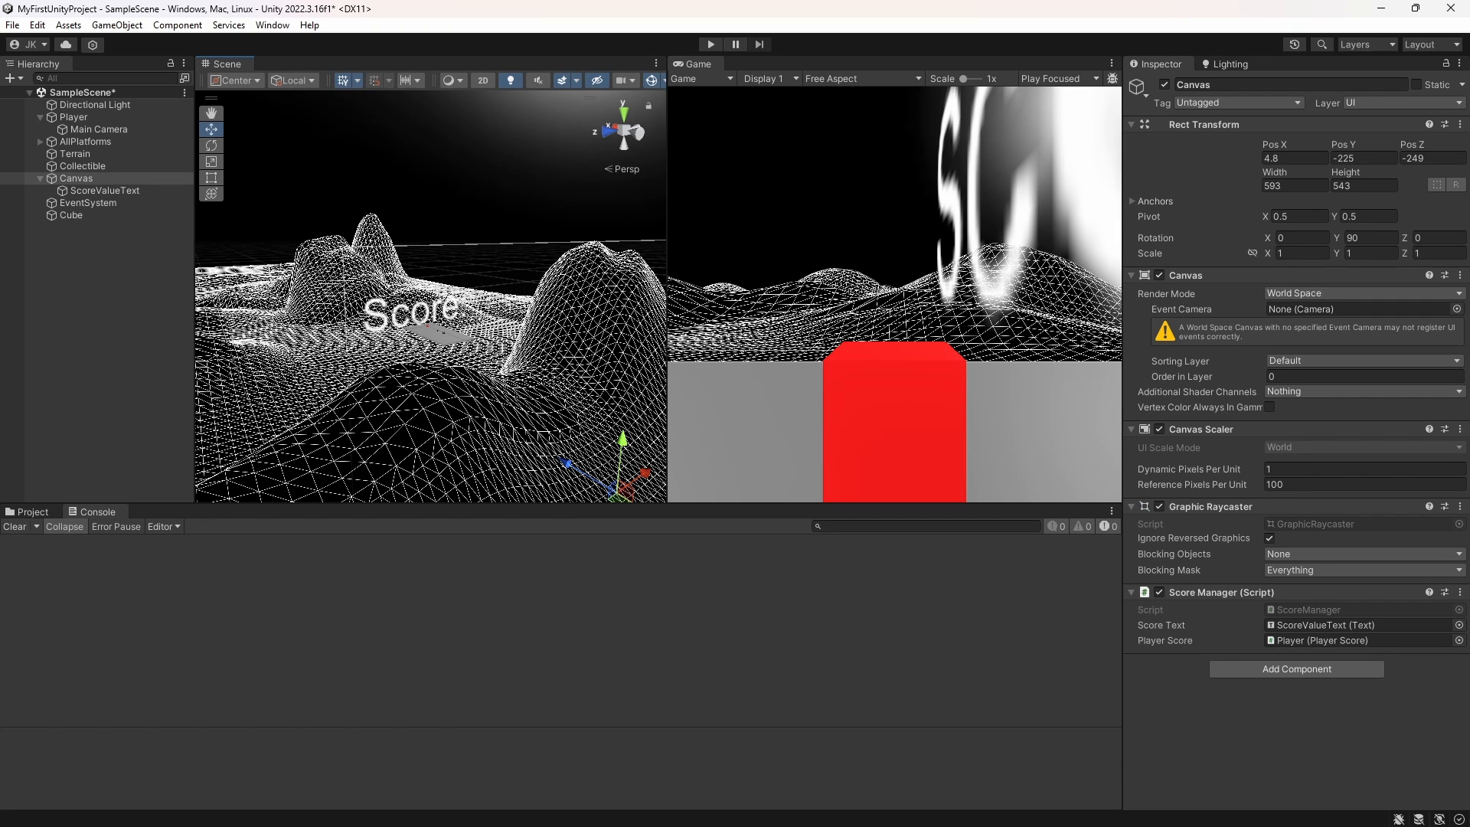
Step: Undo the Canvas's transform edits and the World Space setting to return it to Screen Space - Overlay
key(ctrl+z)
key(ctrl+z)
key(ctrl+z)
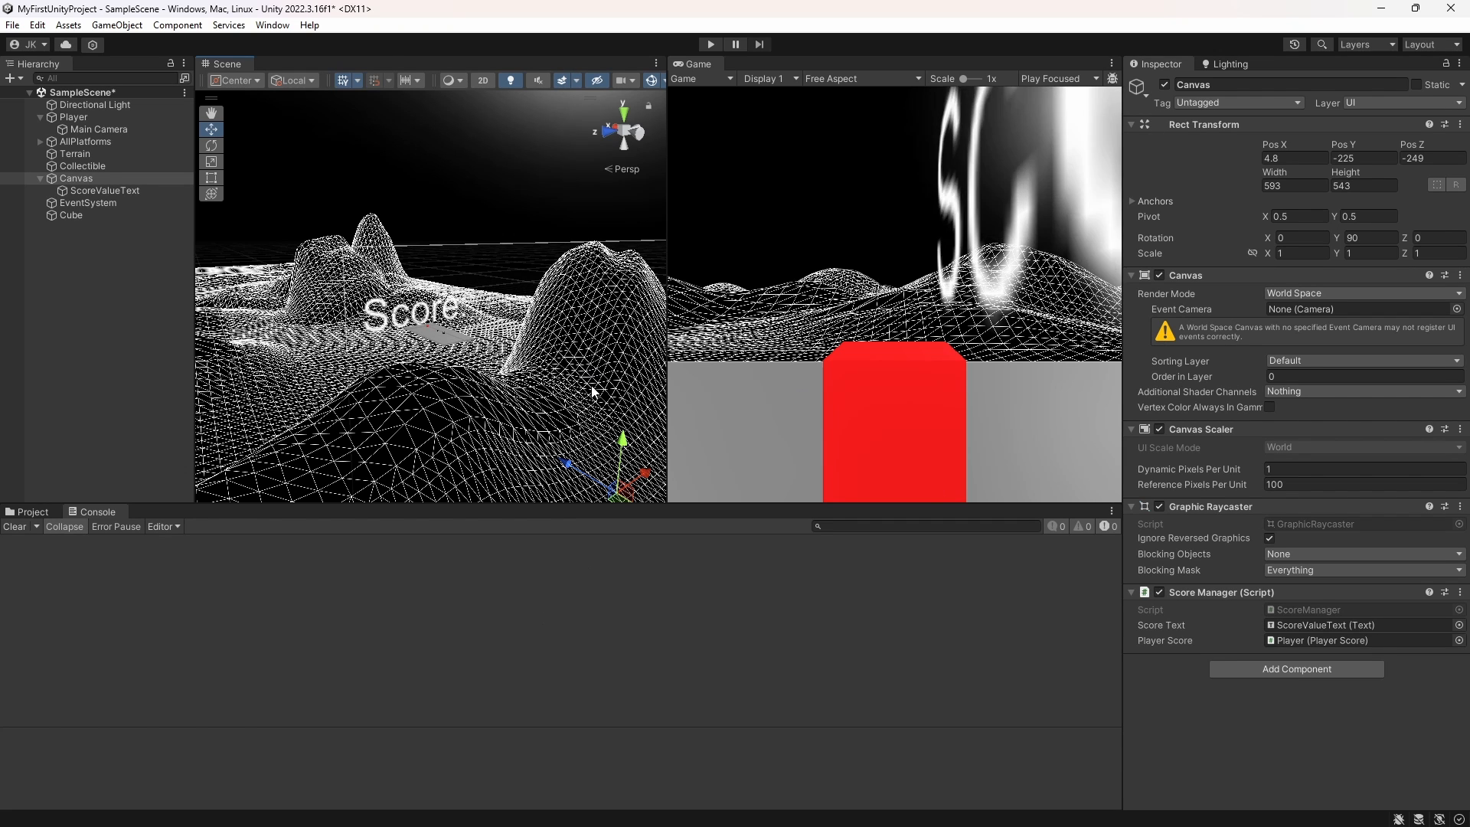
key(ctrl+z)
key(ctrl+z)
key(ctrl+z)
key(ctrl+z)
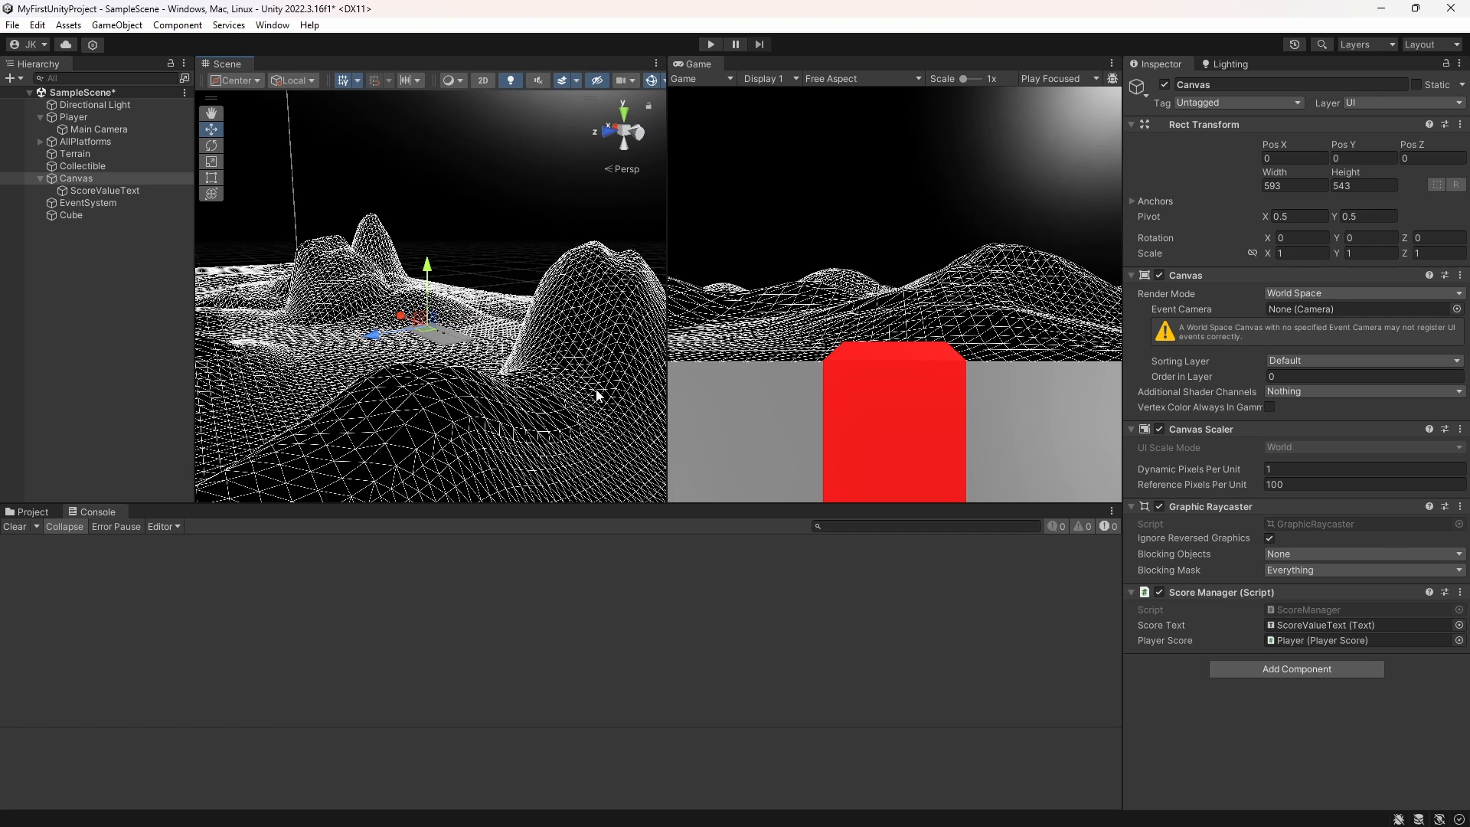
key(ctrl+z)
Step: Create a legacy UI Button as a child of the Canvas
right_click(71, 179)
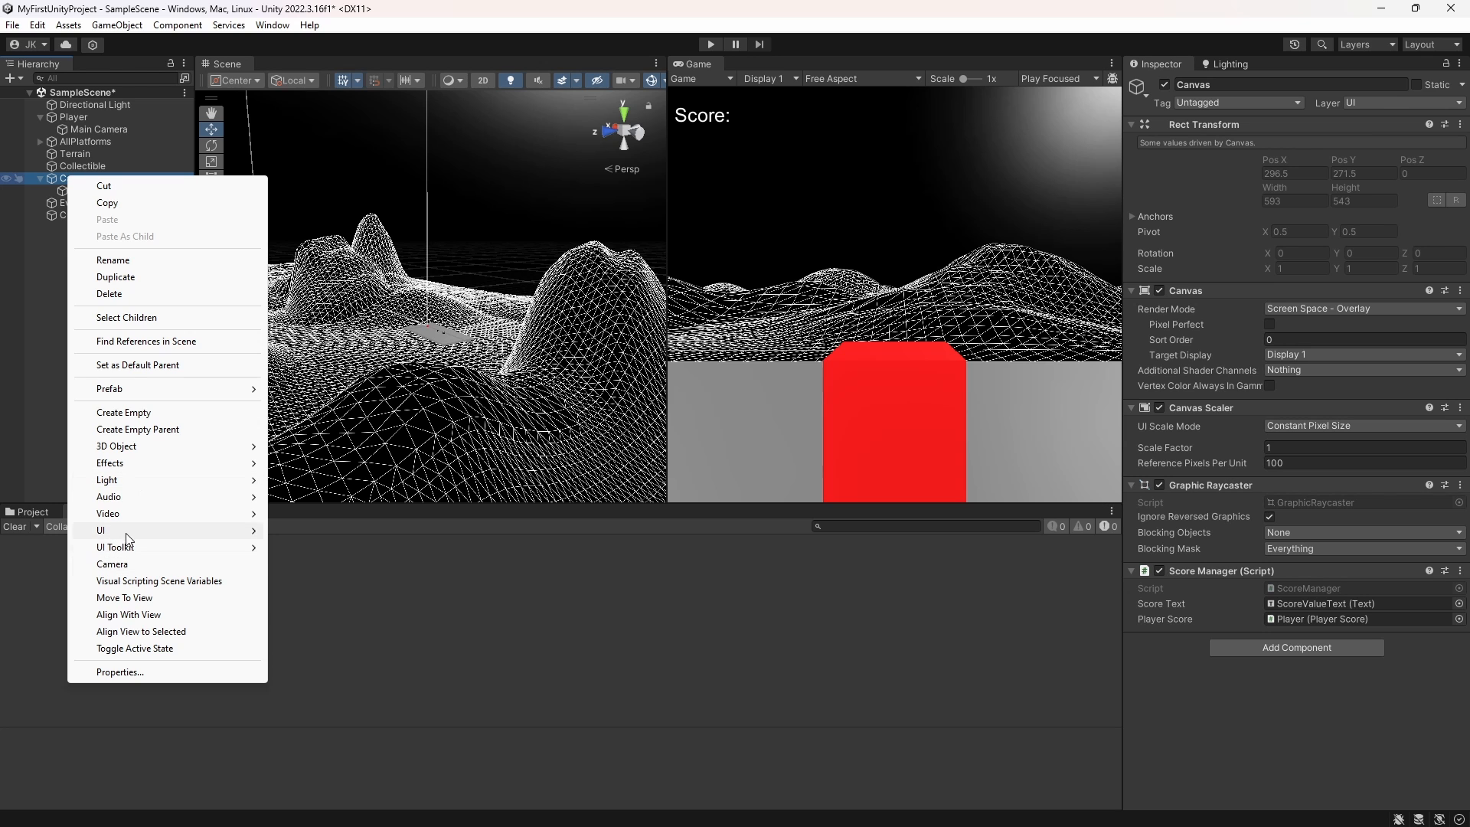
mouse_move(129, 536)
mouse_move(320, 769)
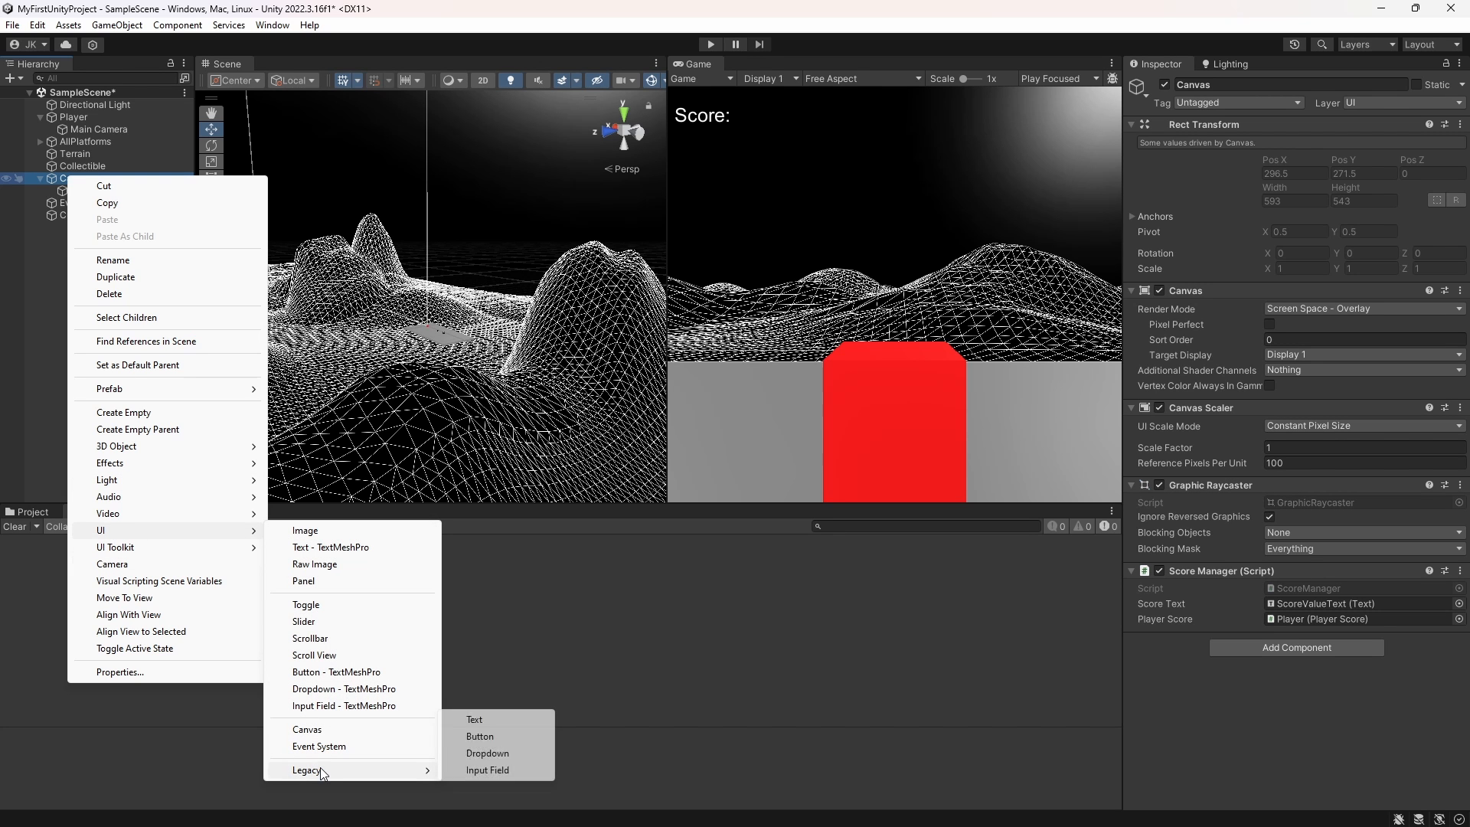
click(480, 737)
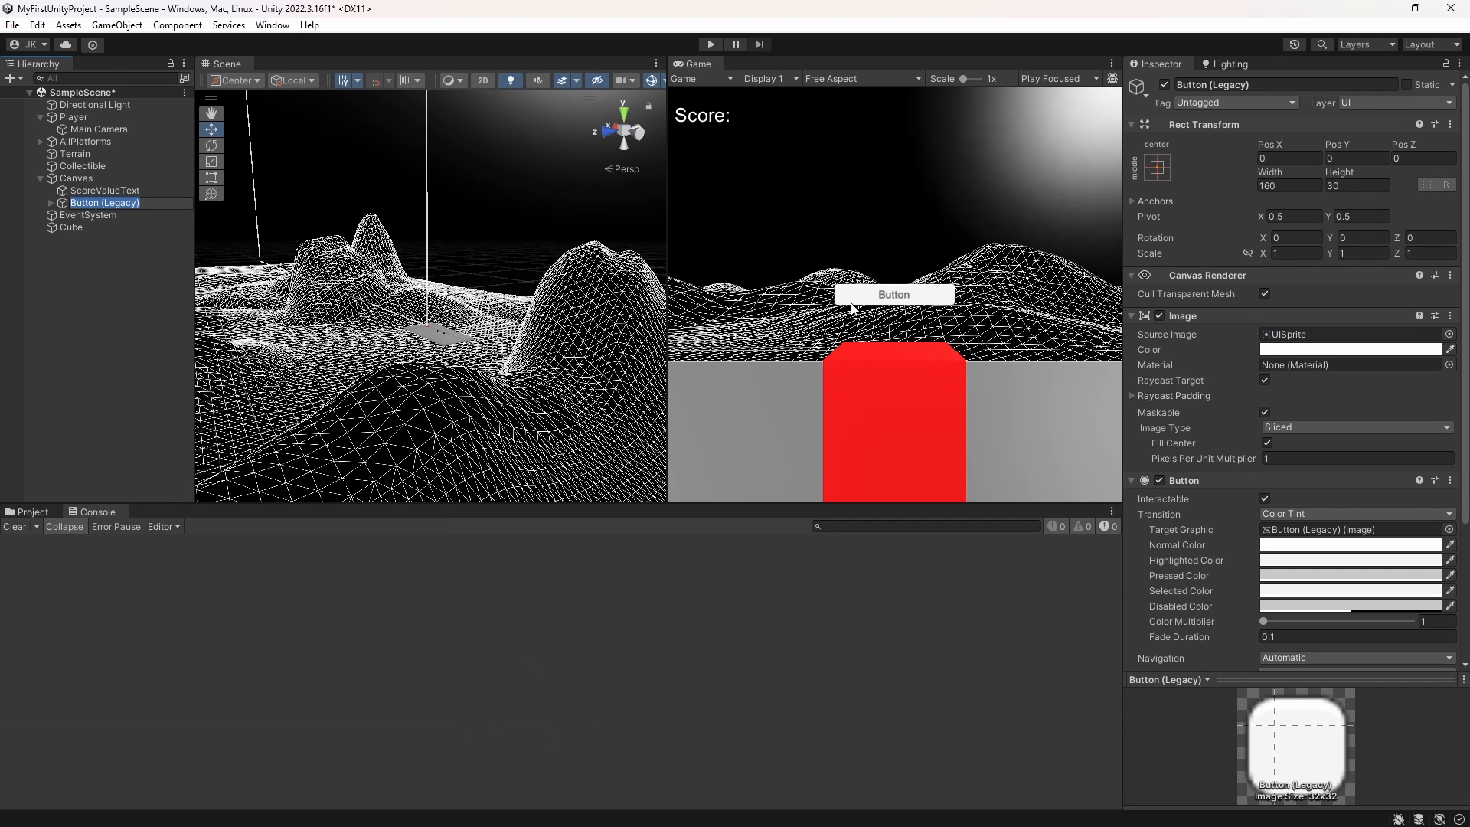
Step: Try moving the button horizontally to Pos X 130, and undo the move
scroll(339, 298, down, 3)
middle_drag(366, 272, 520, 430)
middle_drag(371, 409, 473, 370)
alt+drag(474, 370, 351, 313)
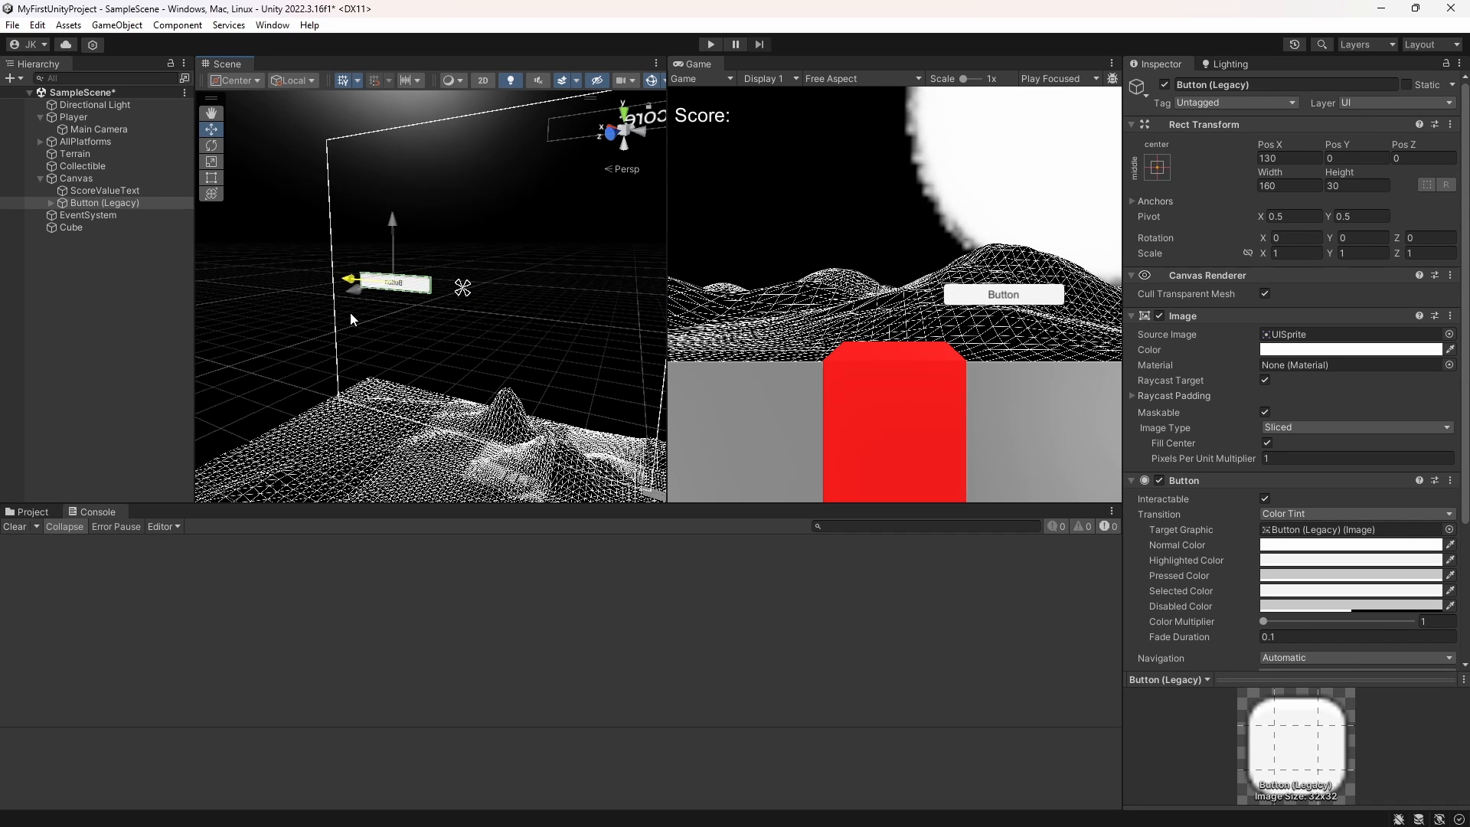
key(ctrl+z)
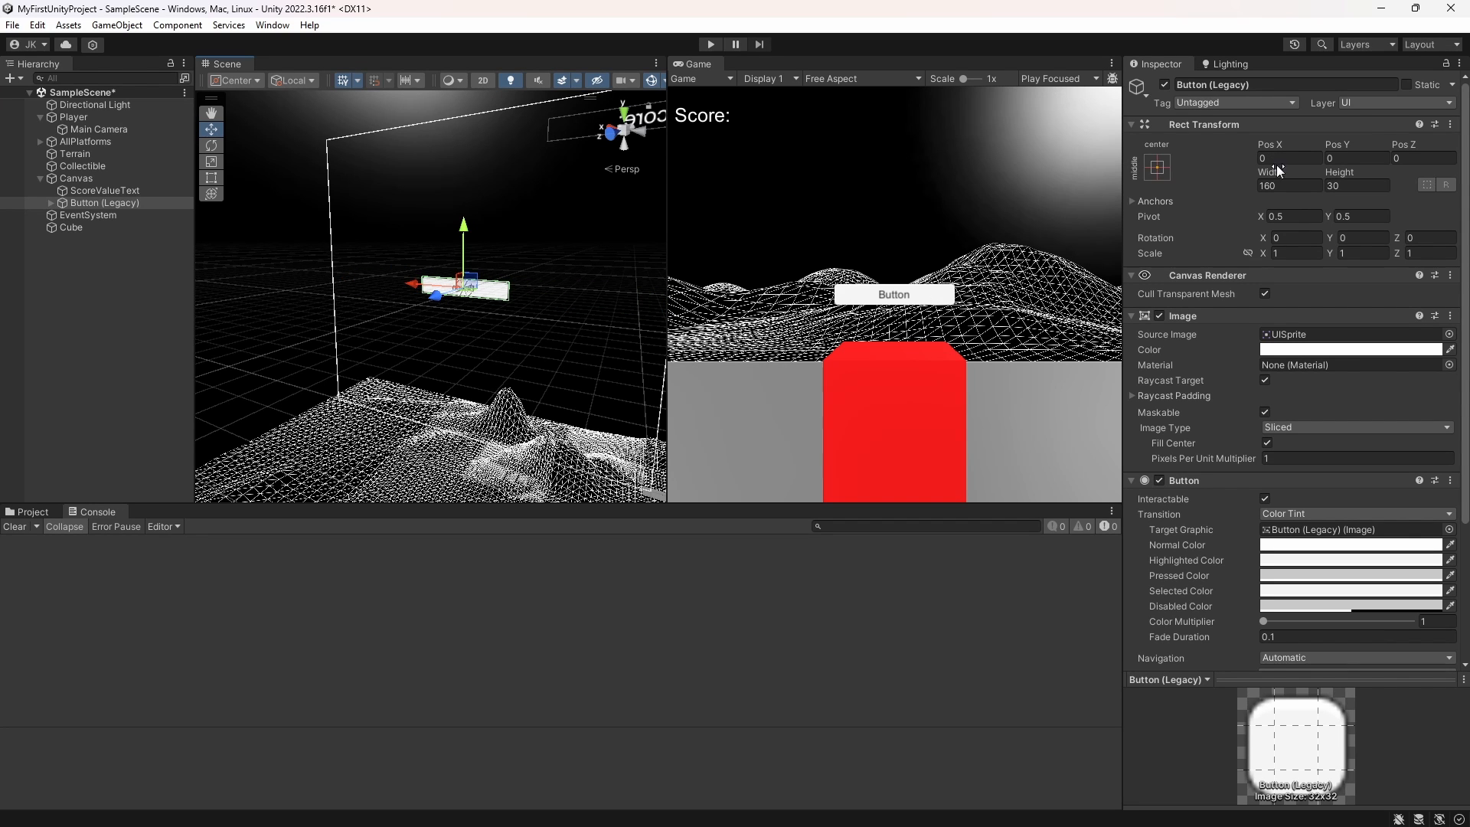
Step: Anchor the button to the Canvas's top-right corner and set its Pos X and Pos Y to 0
click(1158, 167)
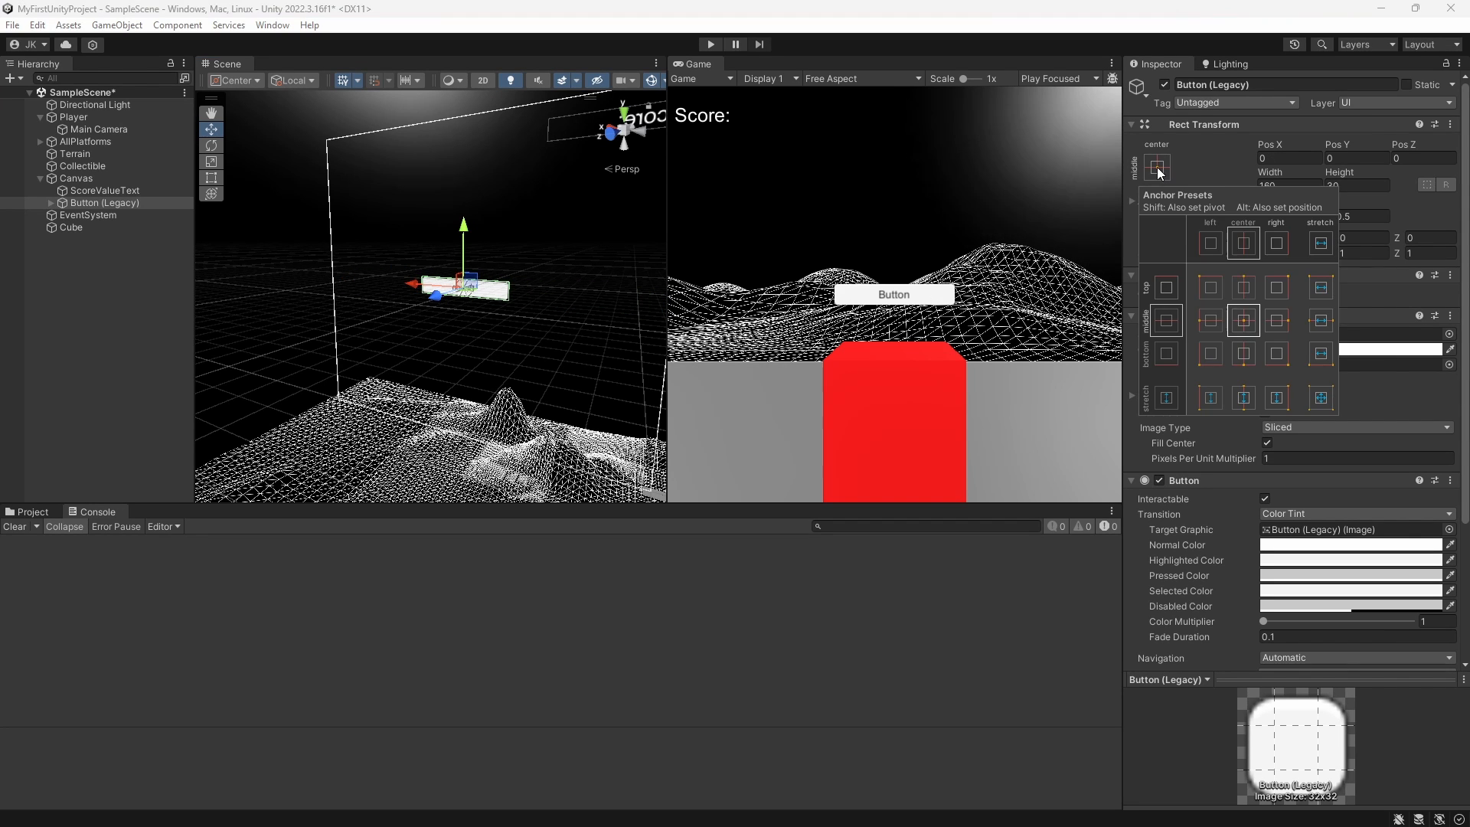
click(1279, 290)
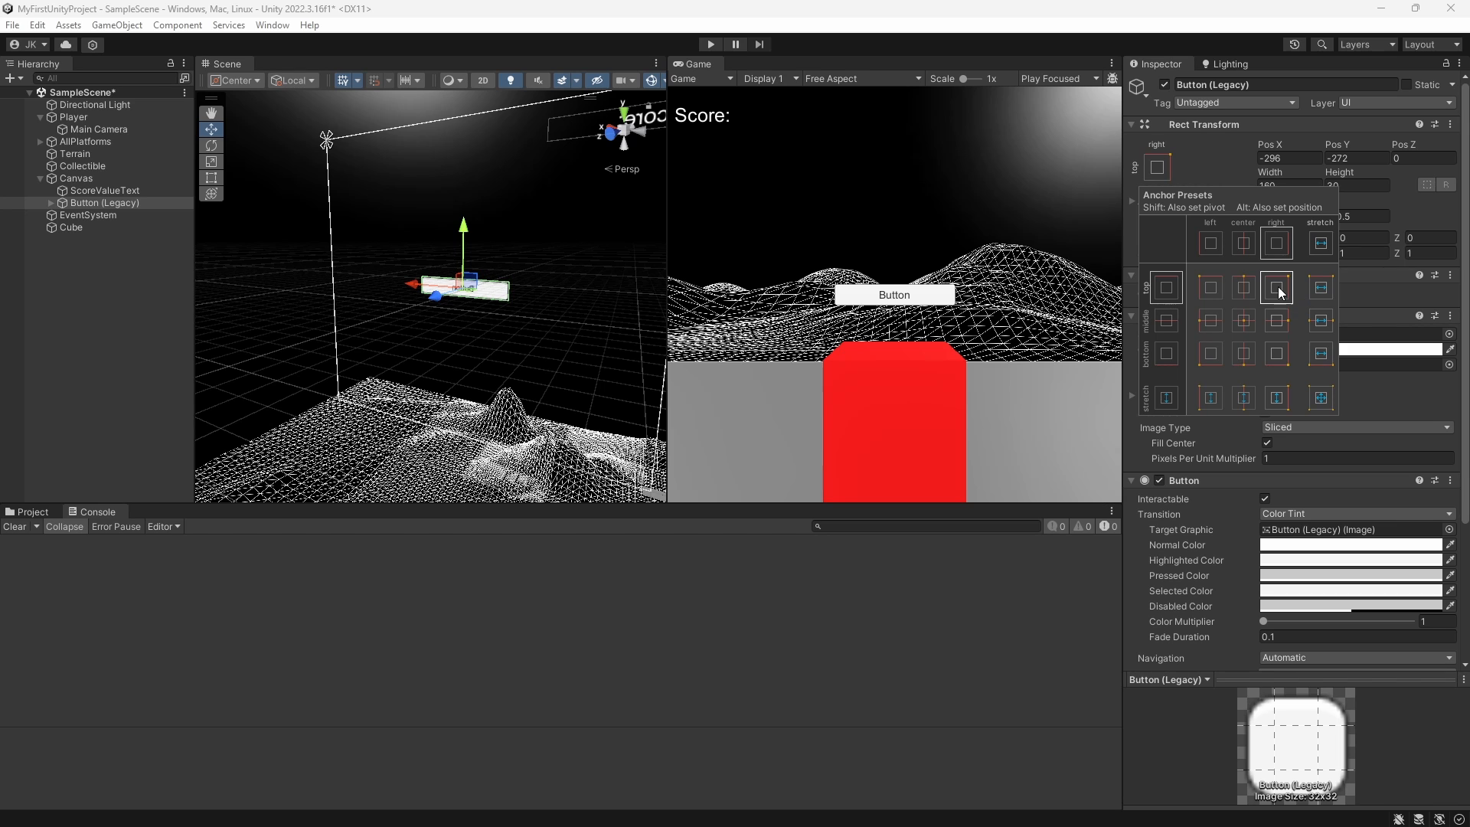
click(1288, 158)
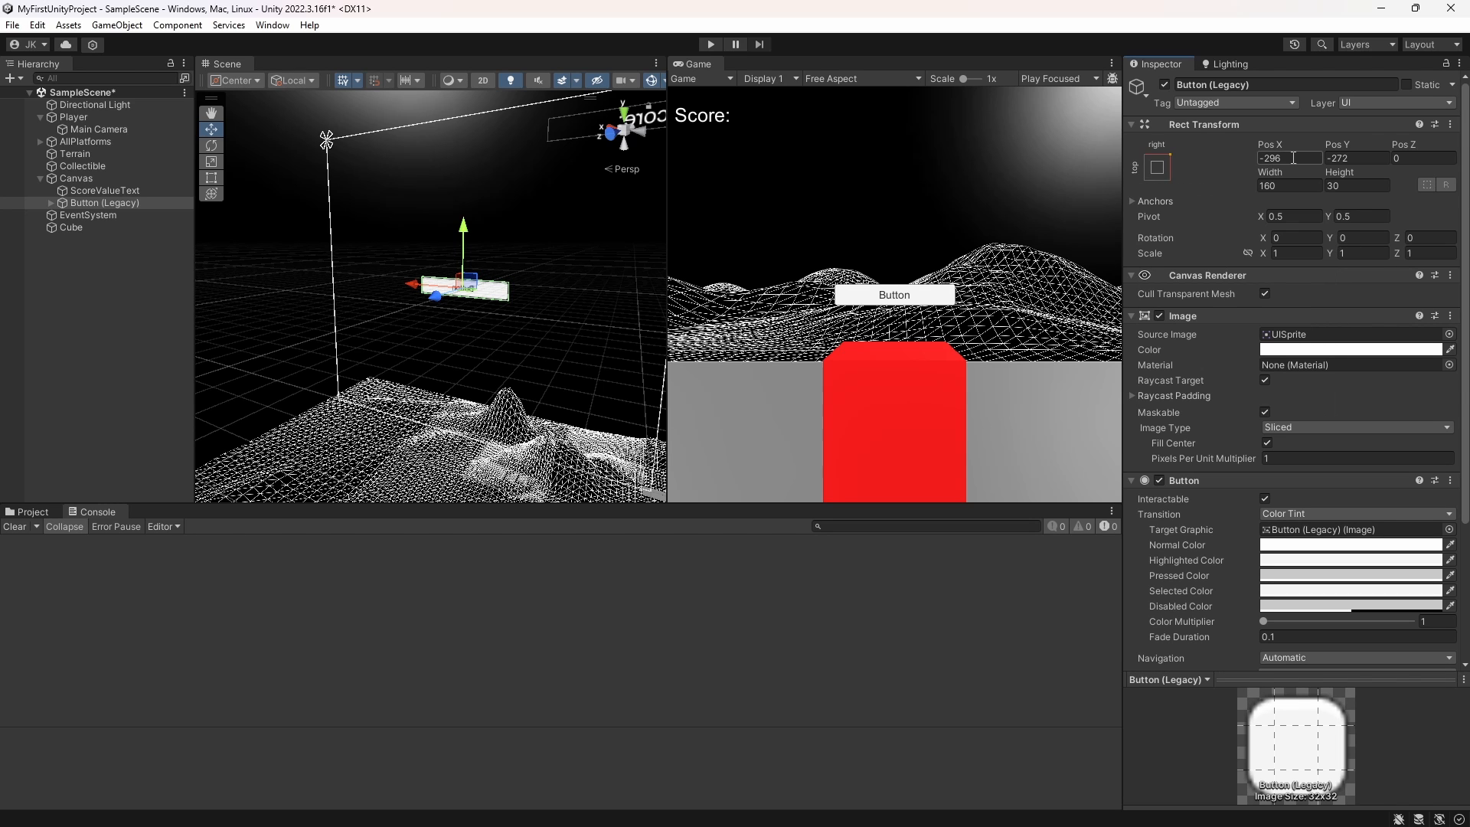
click(1288, 157)
text(0)
click(1353, 158)
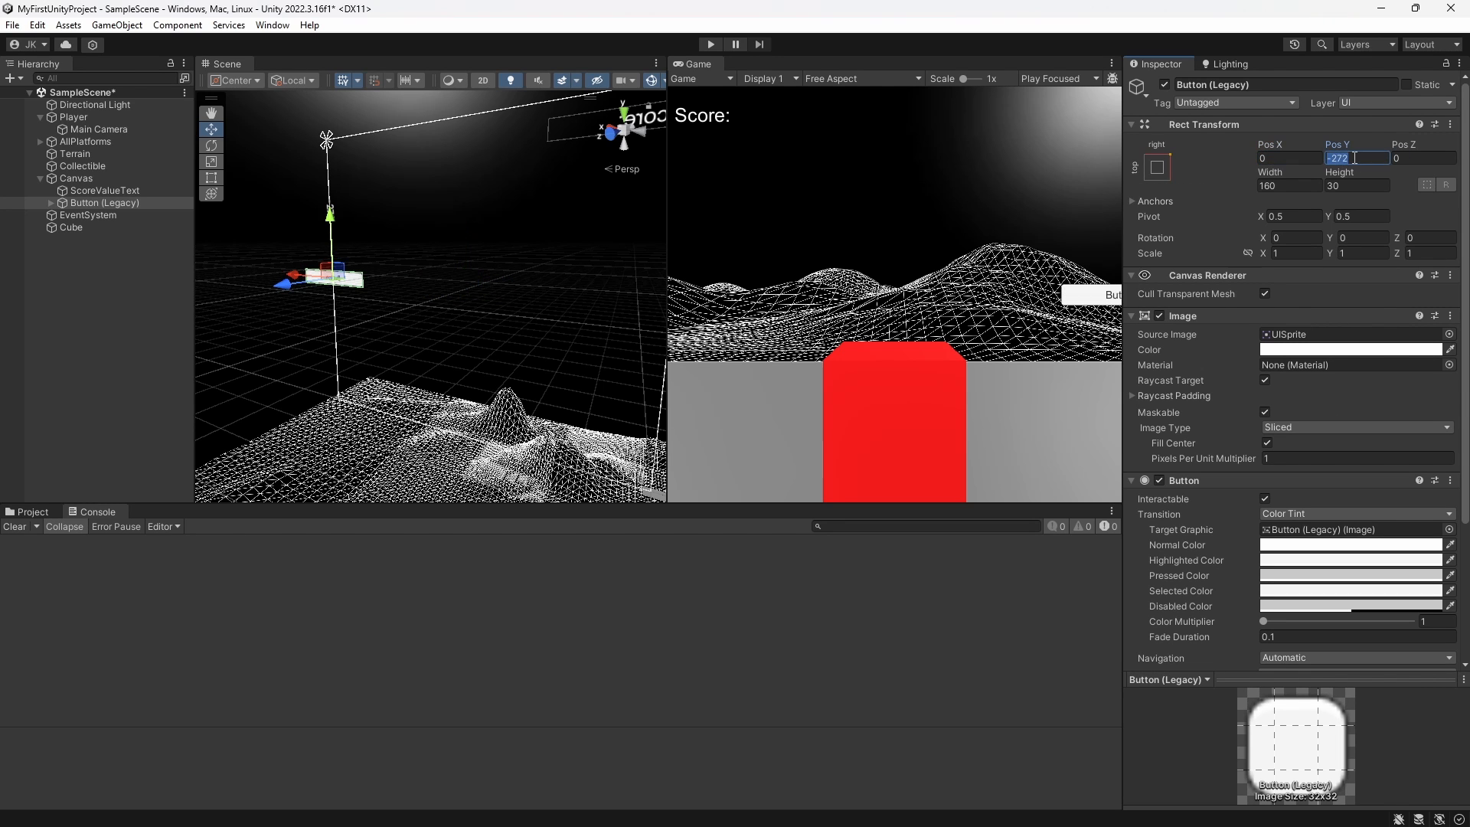
text(0)
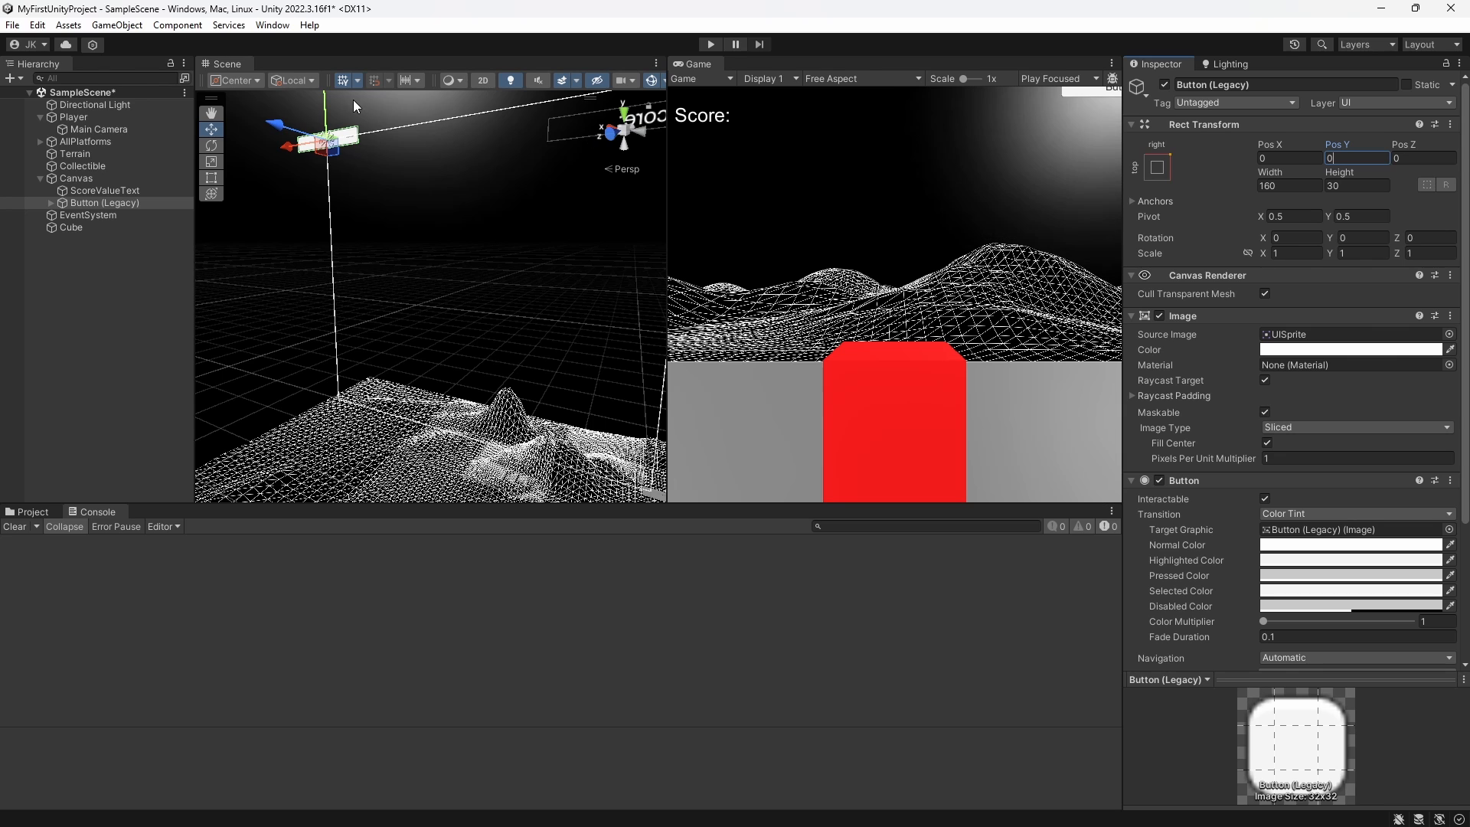
Step: Move the button fully inside the Canvas's top-right corner, to about Pos X -83 and Pos Y -34
drag(287, 146, 326, 146)
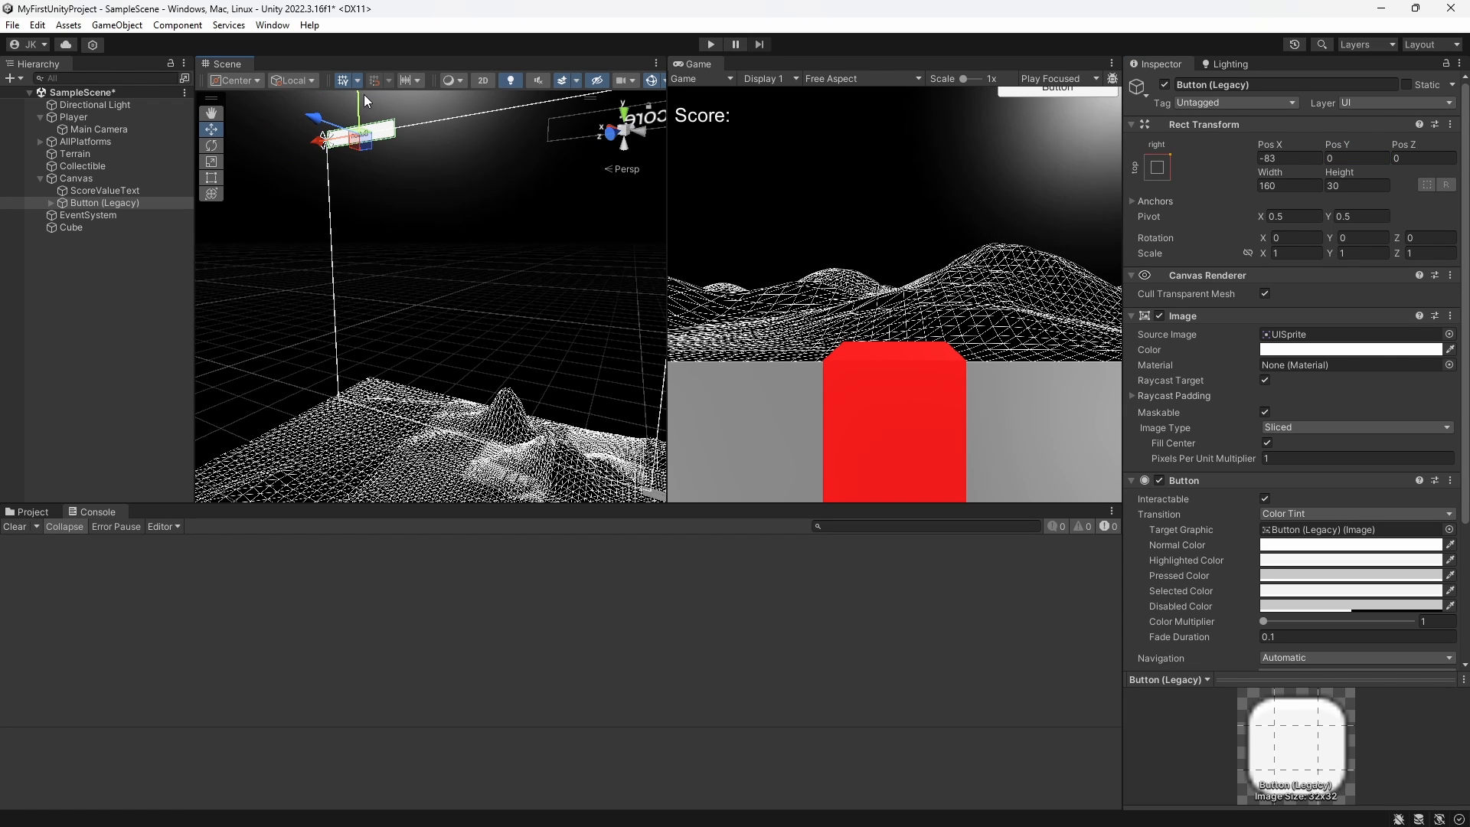
drag(357, 94, 360, 115)
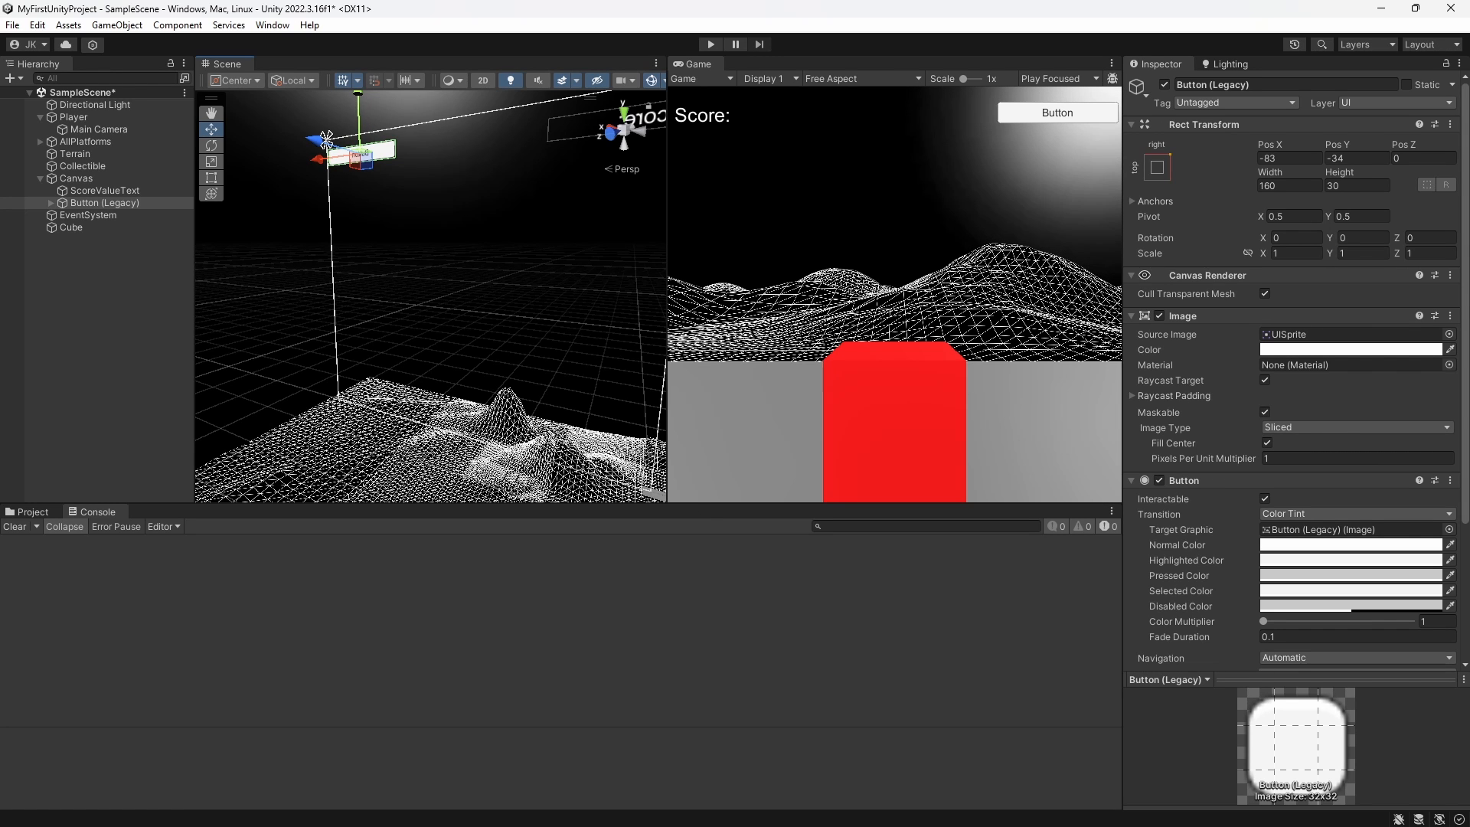
Step: Change the text of the button's child Text (Legacy) object to StartButton
click(50, 203)
click(107, 215)
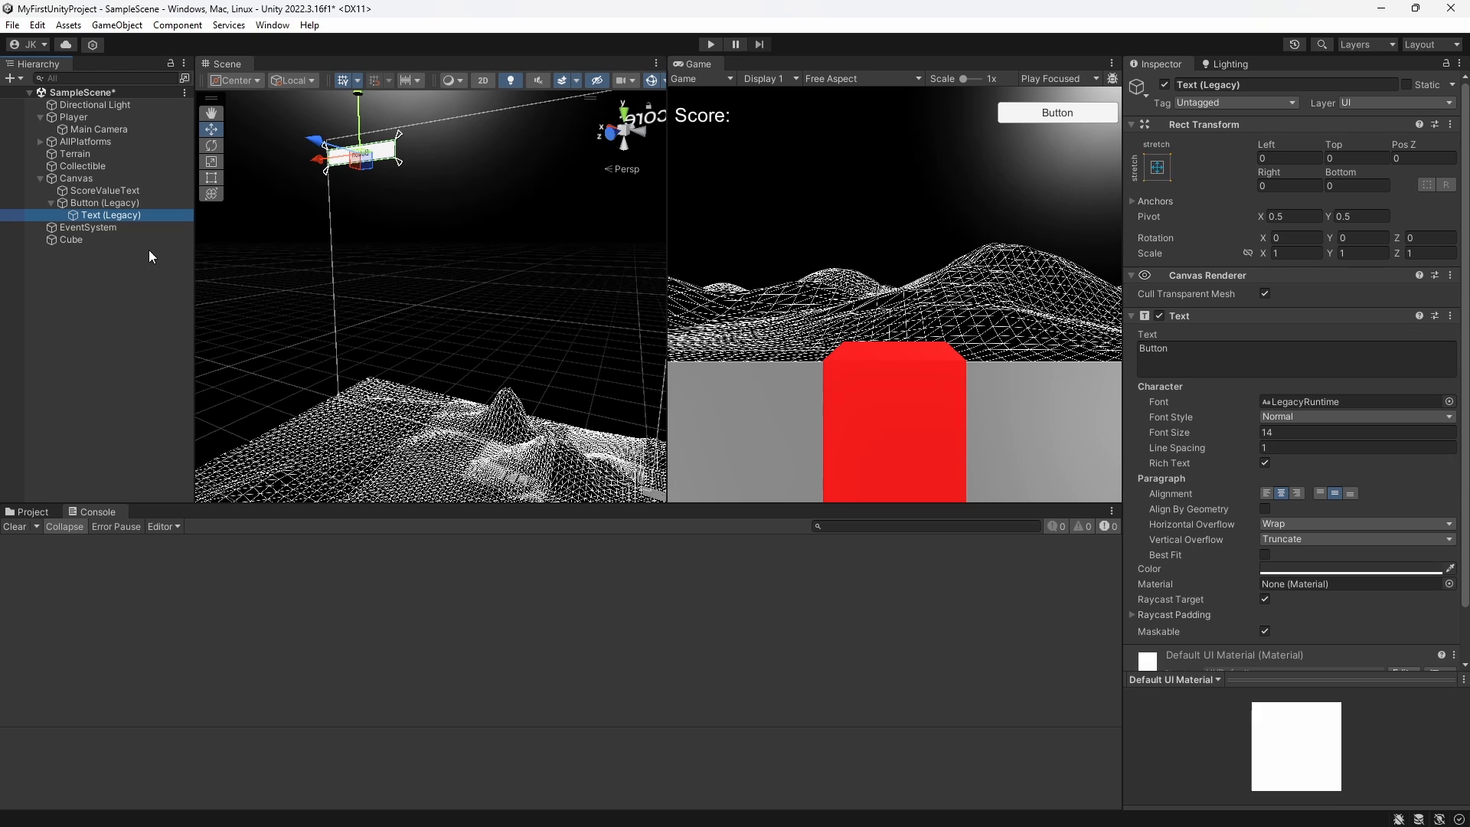
click(1173, 356)
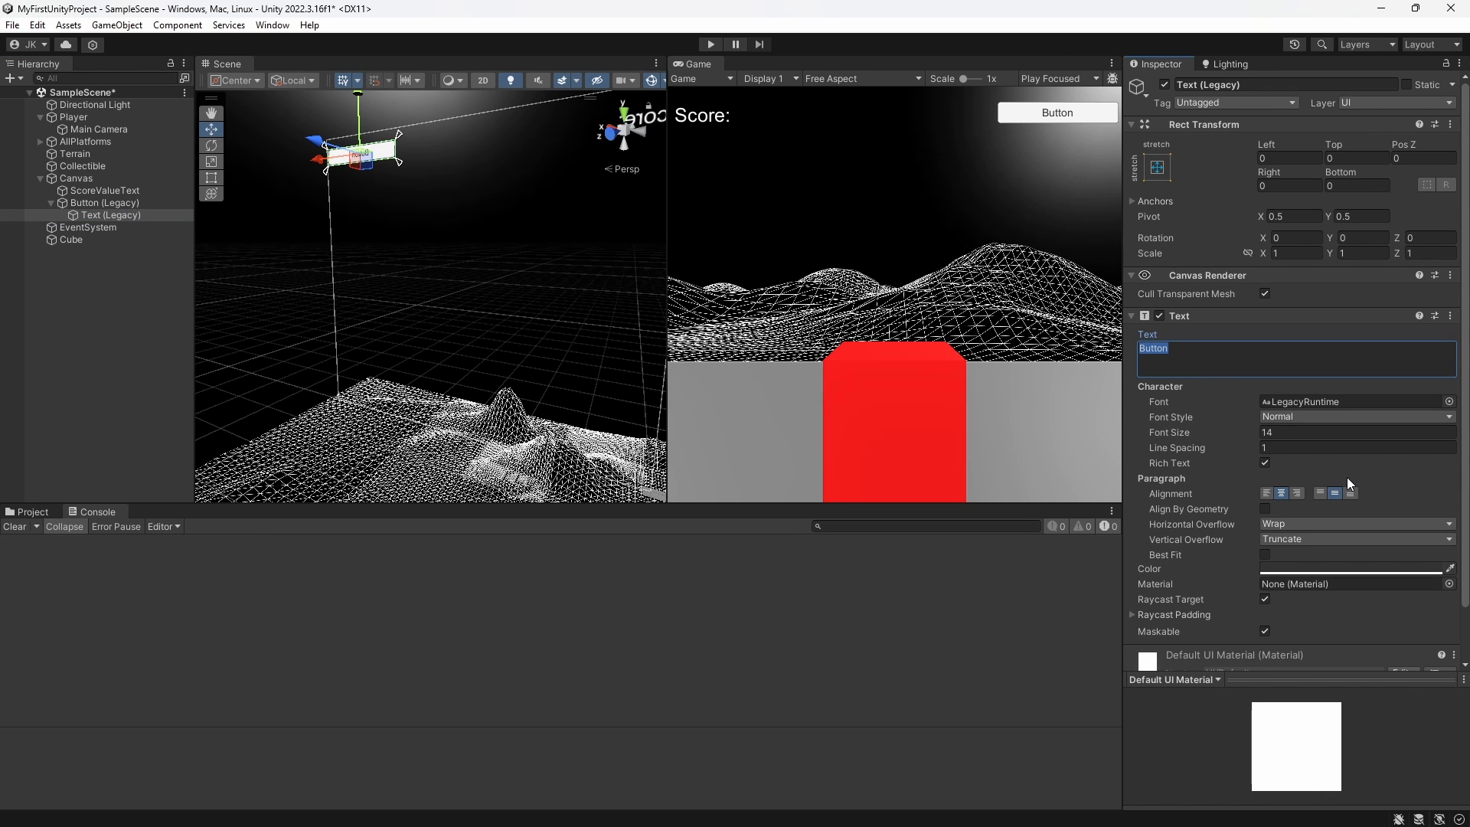
text(D)
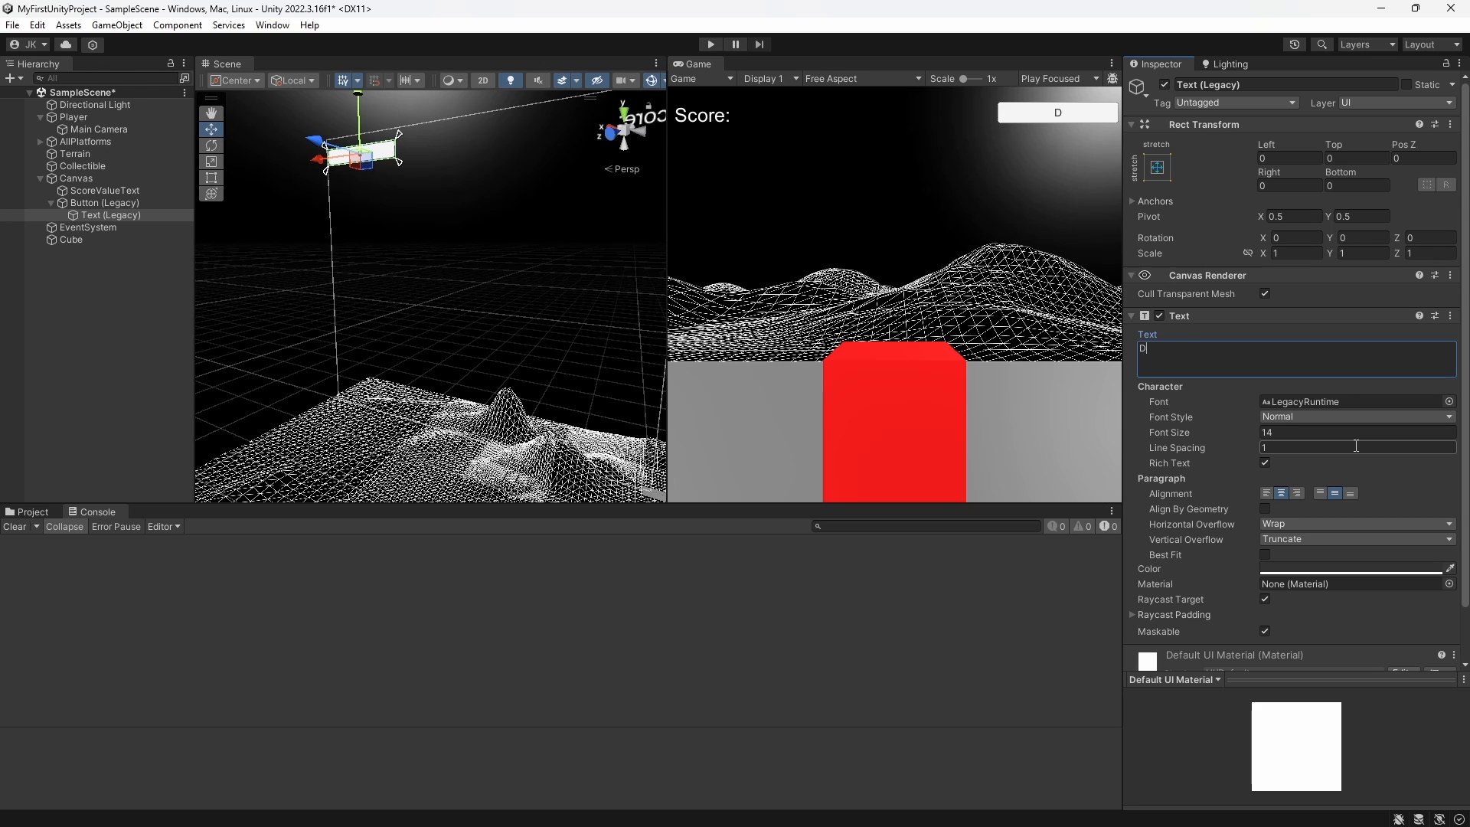
key(BackSpace)
text(StartButton)
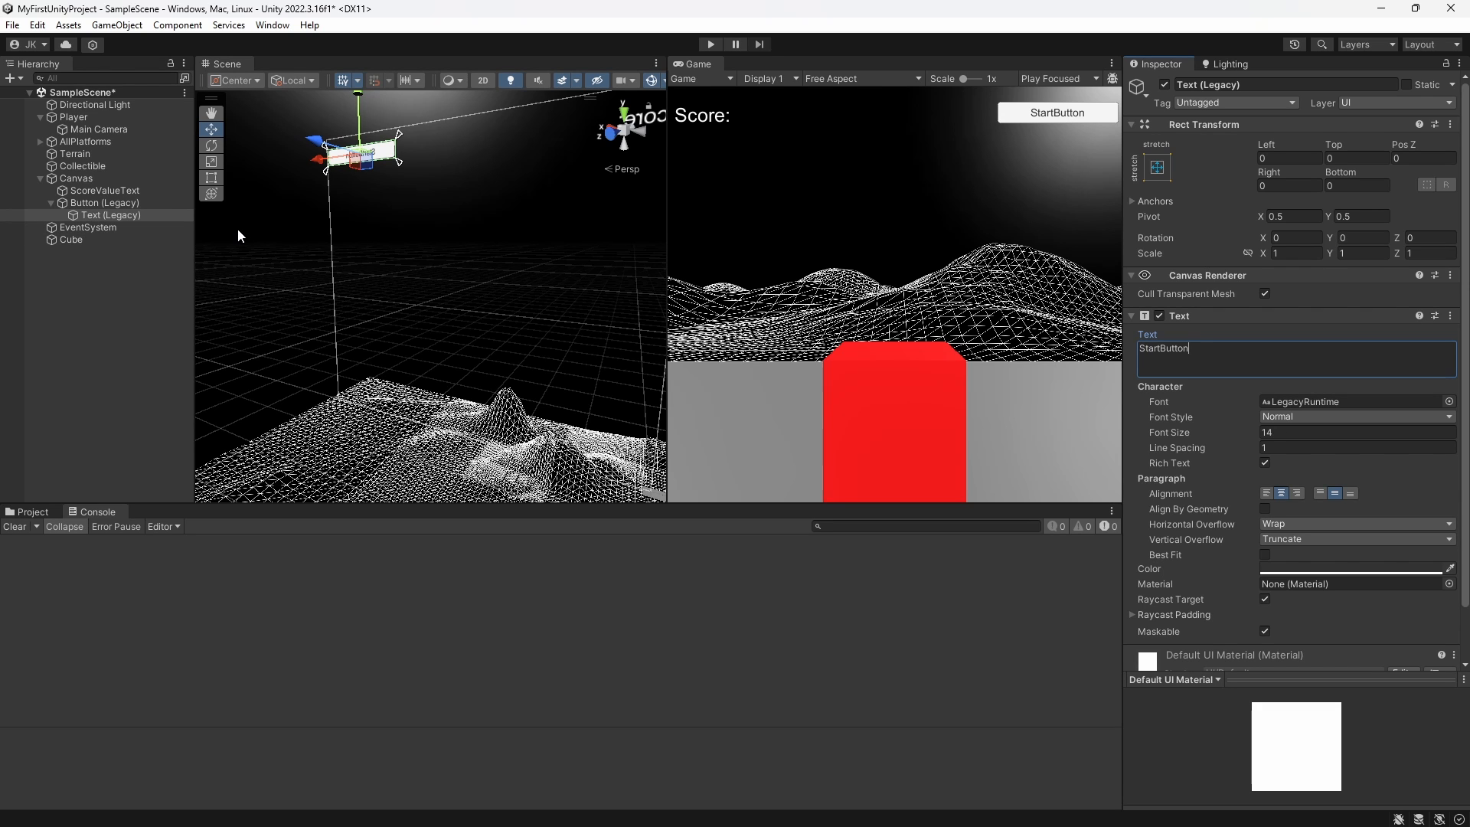
Step: Rename the button's child Text (Legacy) object as StartButton
right_click(84, 216)
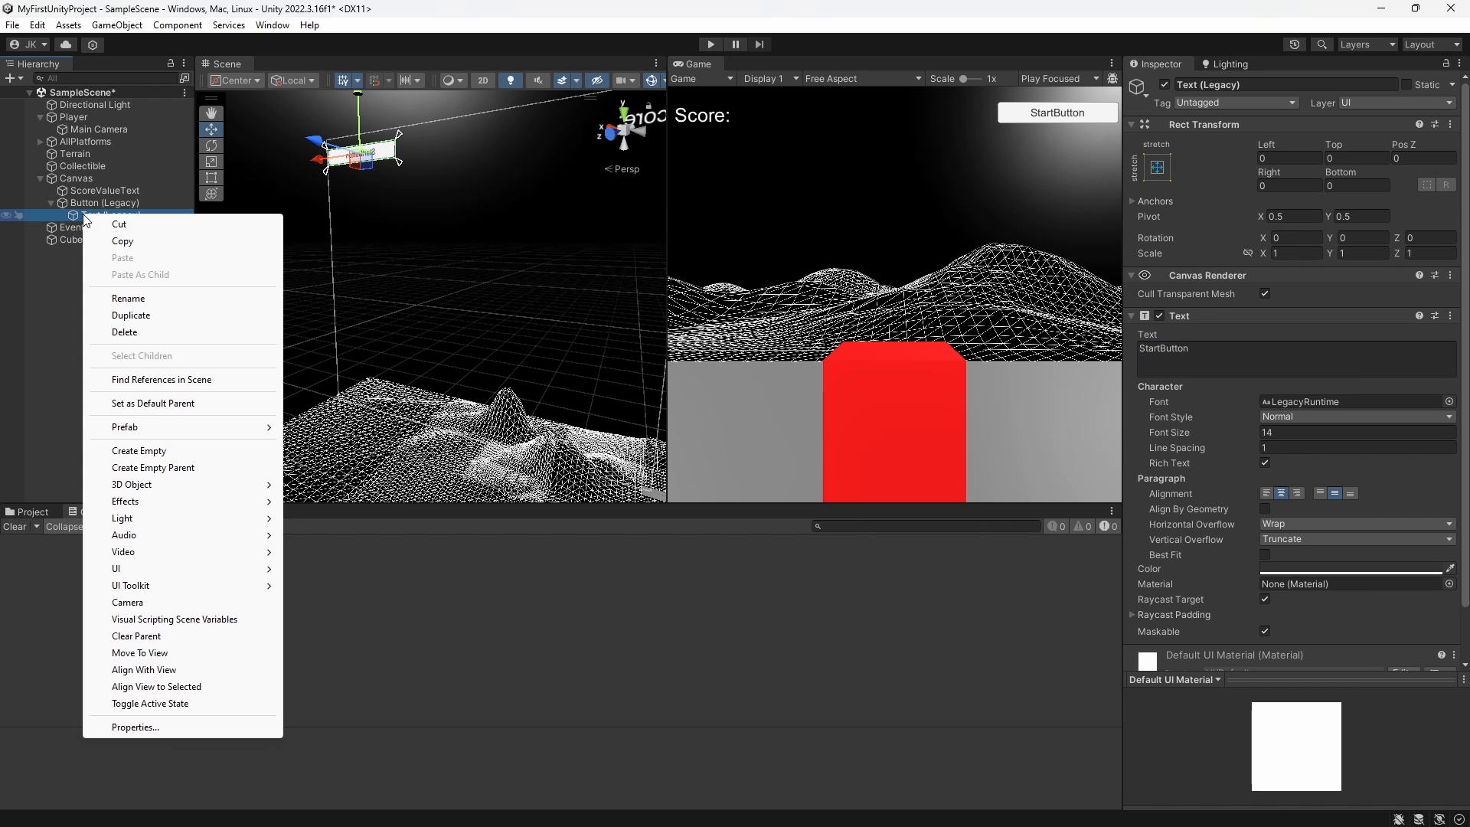
click(144, 299)
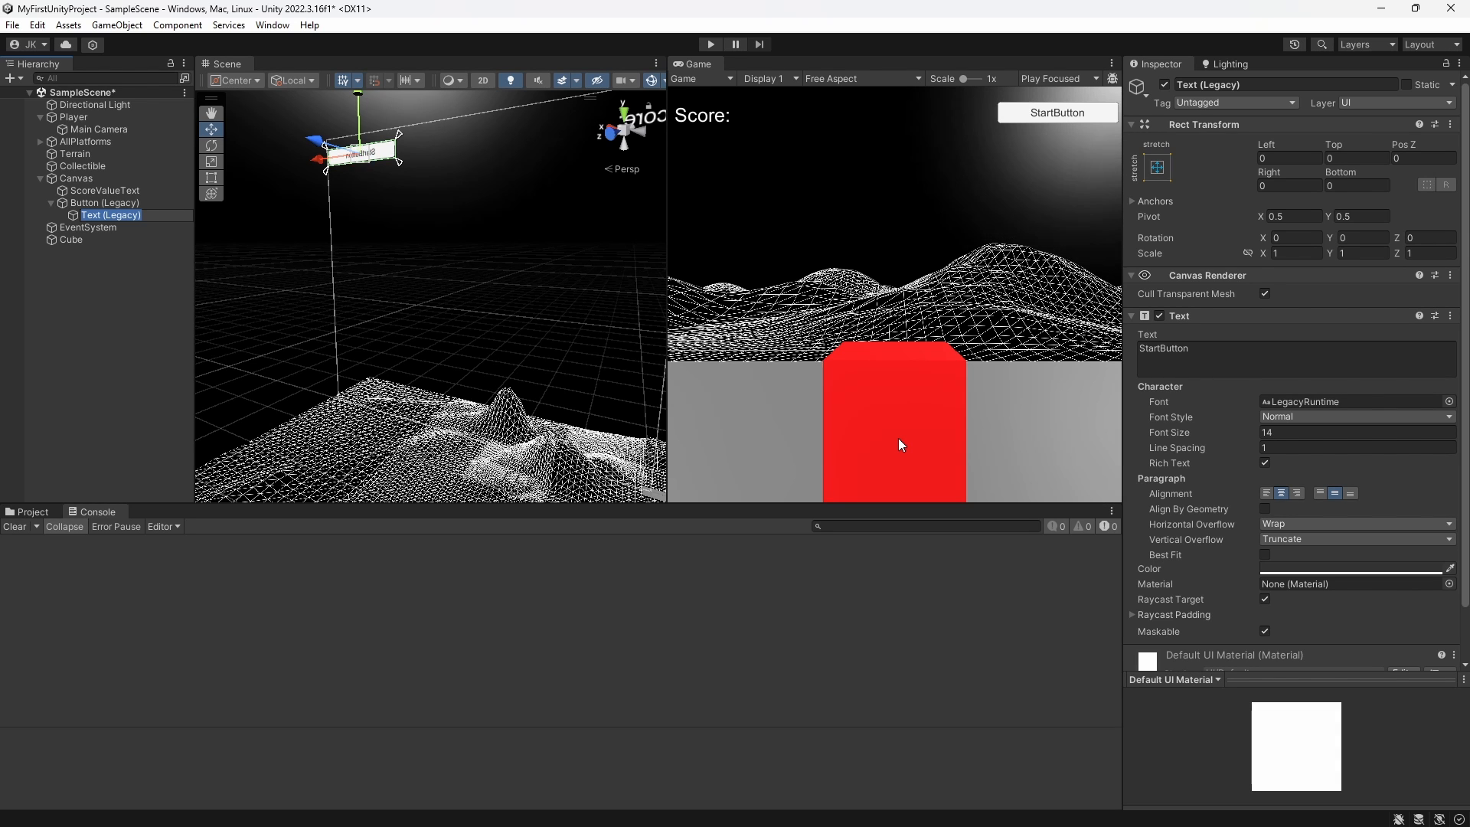
text(StartButton)
key(Return)
Step: Try the label text fdsa on the button, and set it back to StartButton
click(1209, 359)
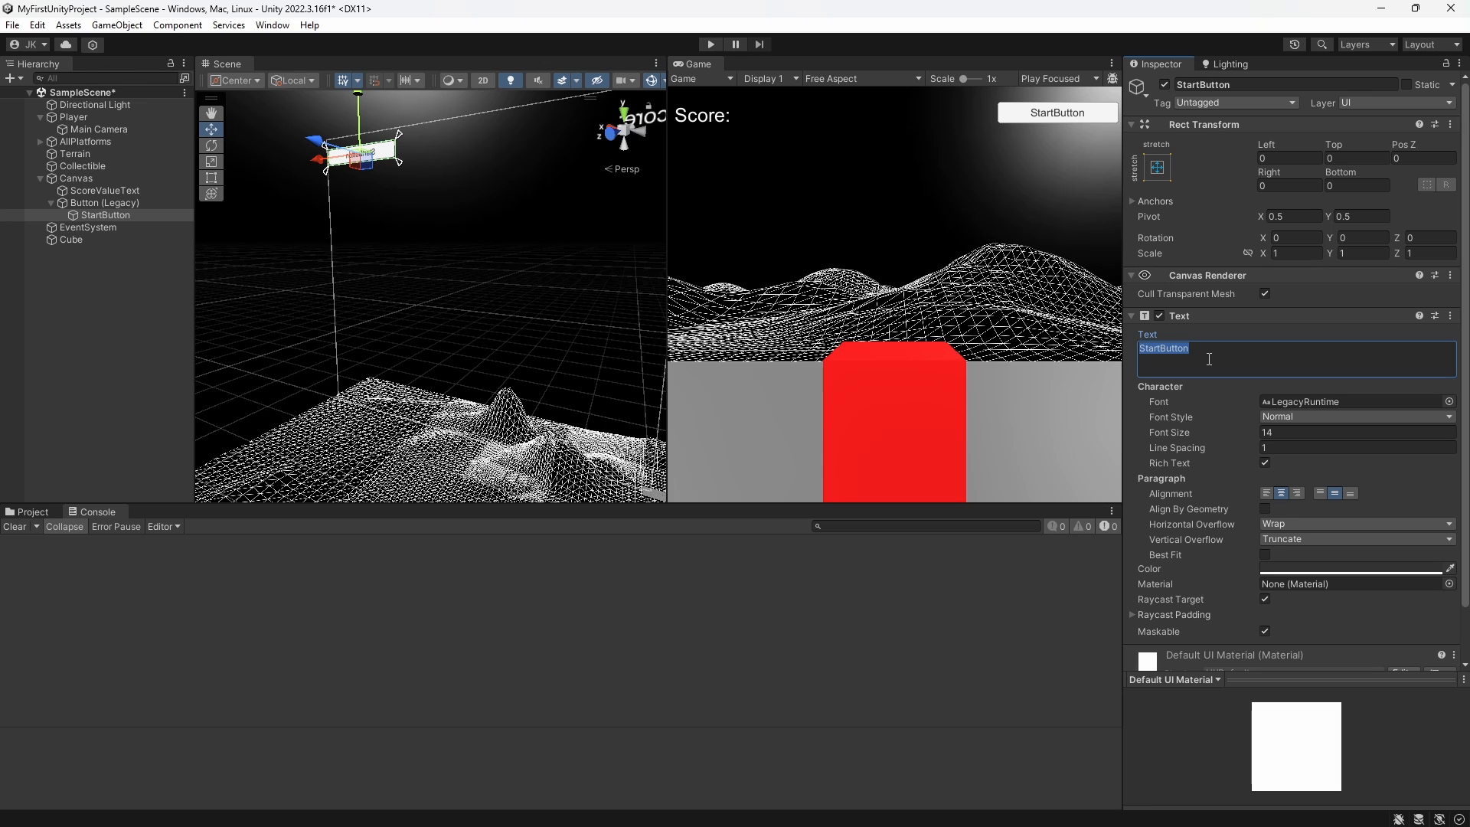
text(fdsa)
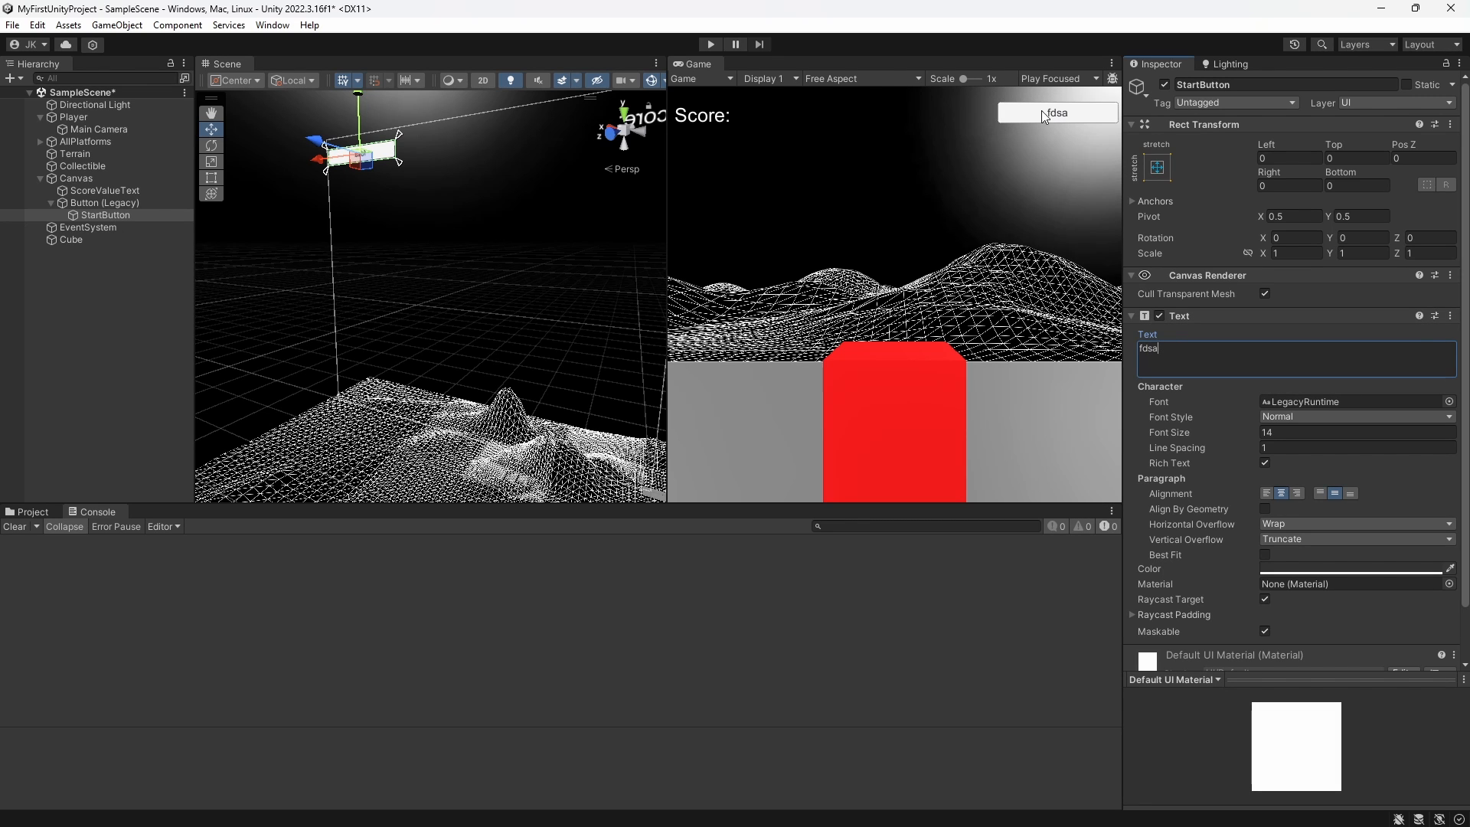
double_click(1199, 350)
text(StartButton)
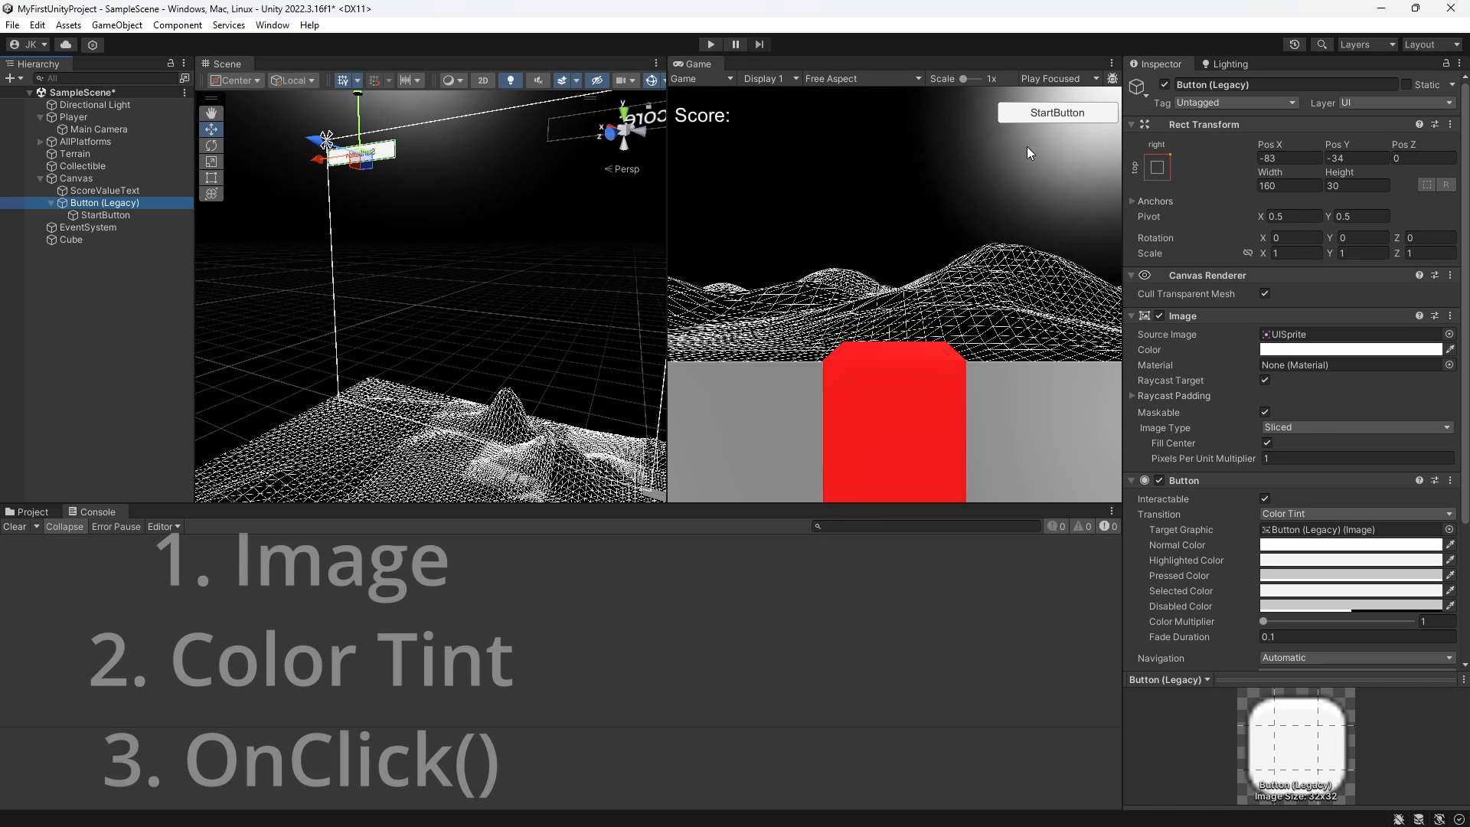
Step: Set the Image color of Button (Legacy) to orange-yellow and check the button in the game preview
click(1290, 350)
drag(1385, 445, 1406, 432)
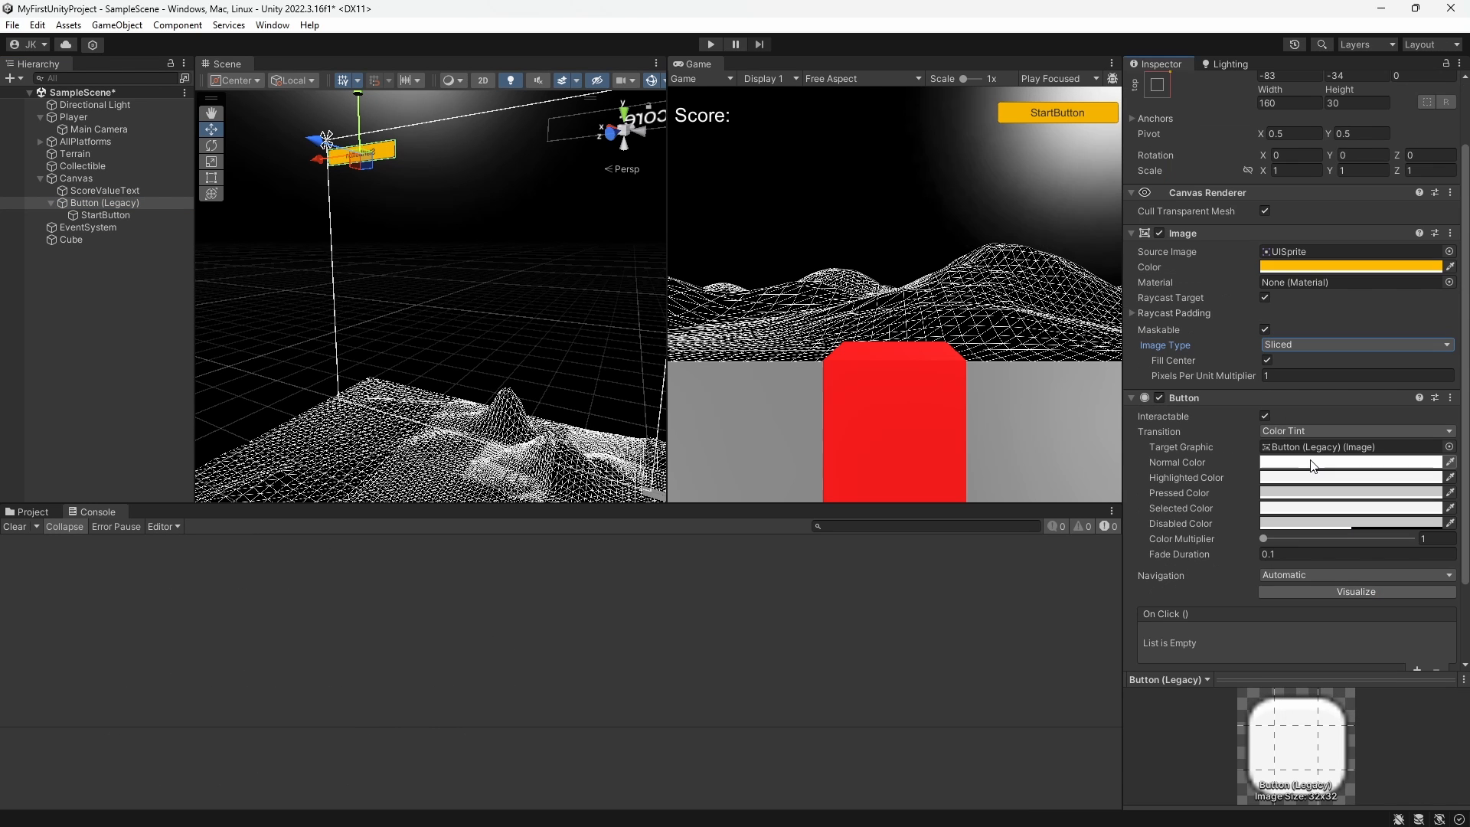
click(1046, 112)
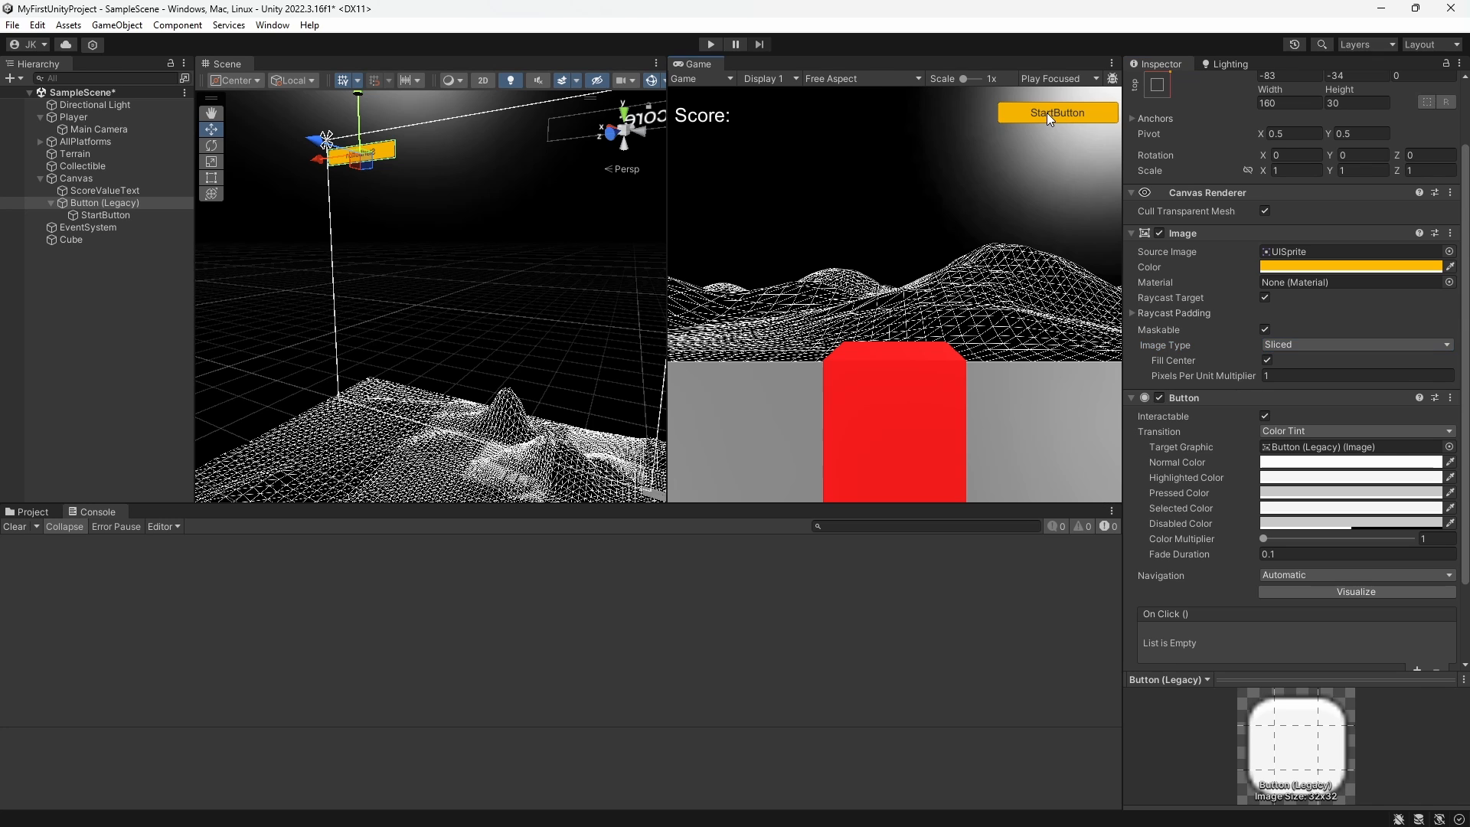
Step: Set the button's Normal Color to dark yellow D29E00 and its Highlighted Color to bright yellow
click(1351, 461)
click(1426, 485)
mouse_move(1413, 501)
mouse_down()
mouse_move(1403, 515)
mouse_move(1431, 531)
mouse_move(1426, 519)
mouse_up()
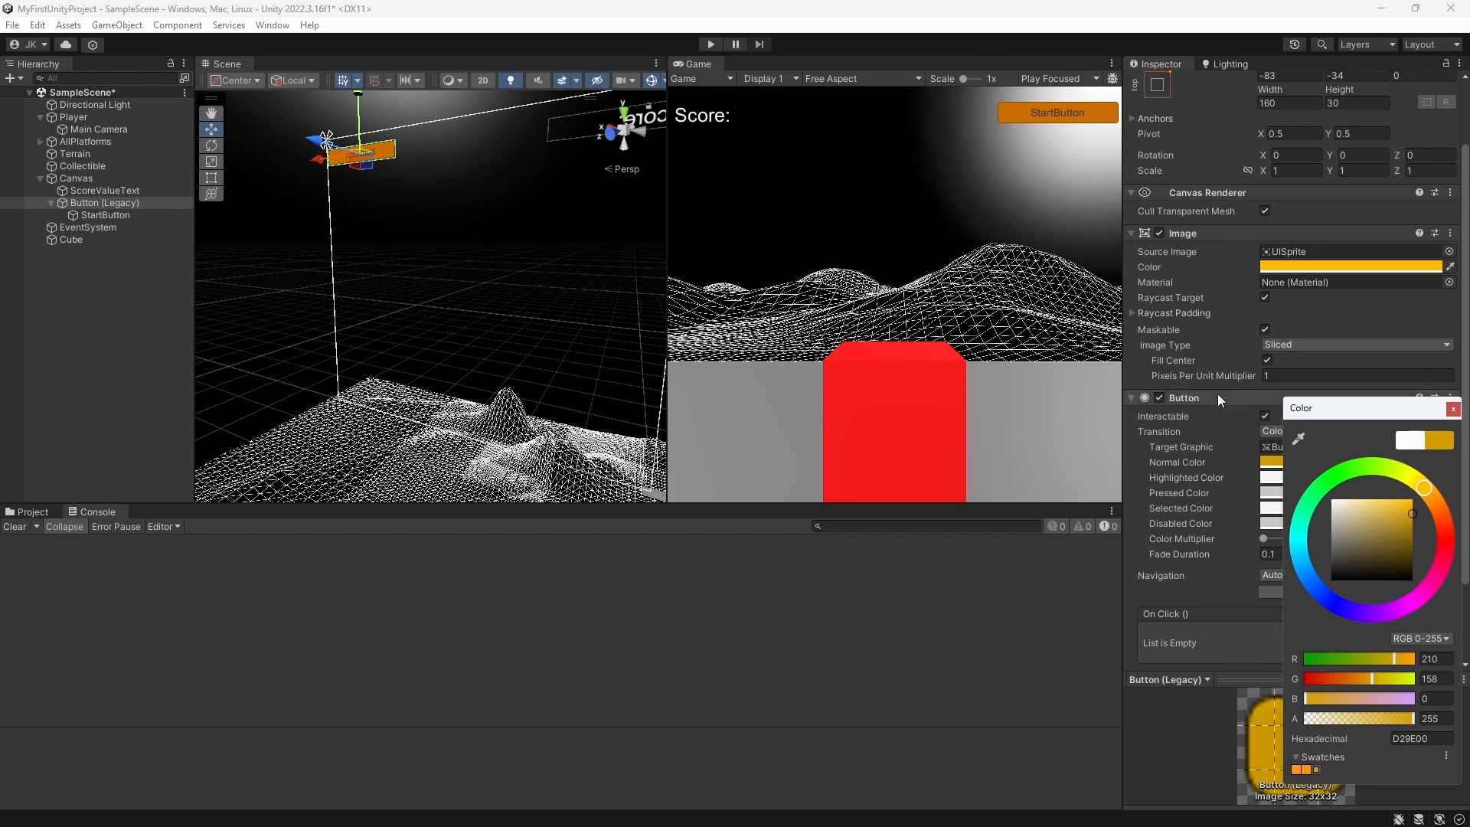
click(1272, 477)
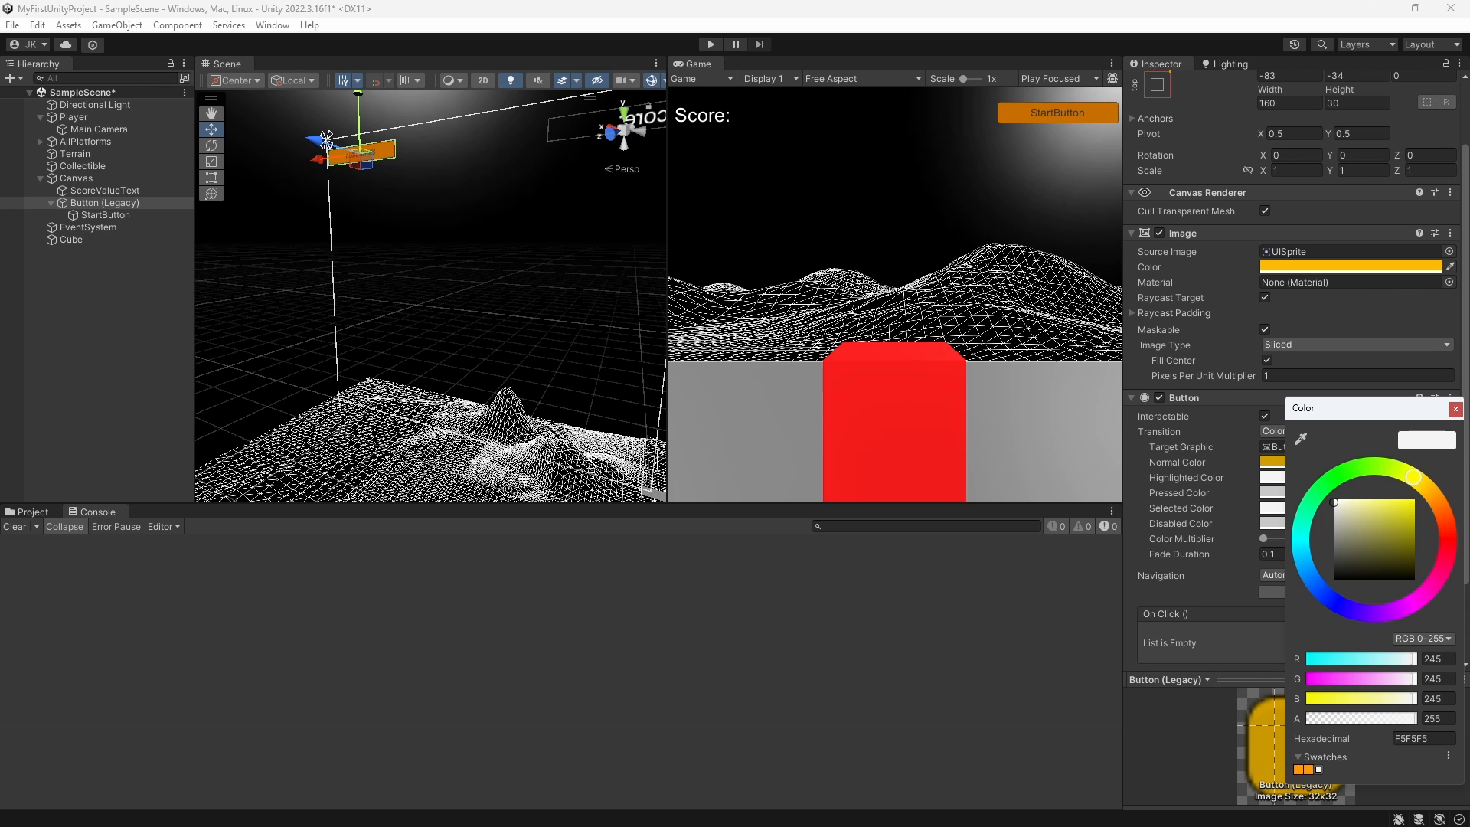
click(1395, 497)
click(1456, 409)
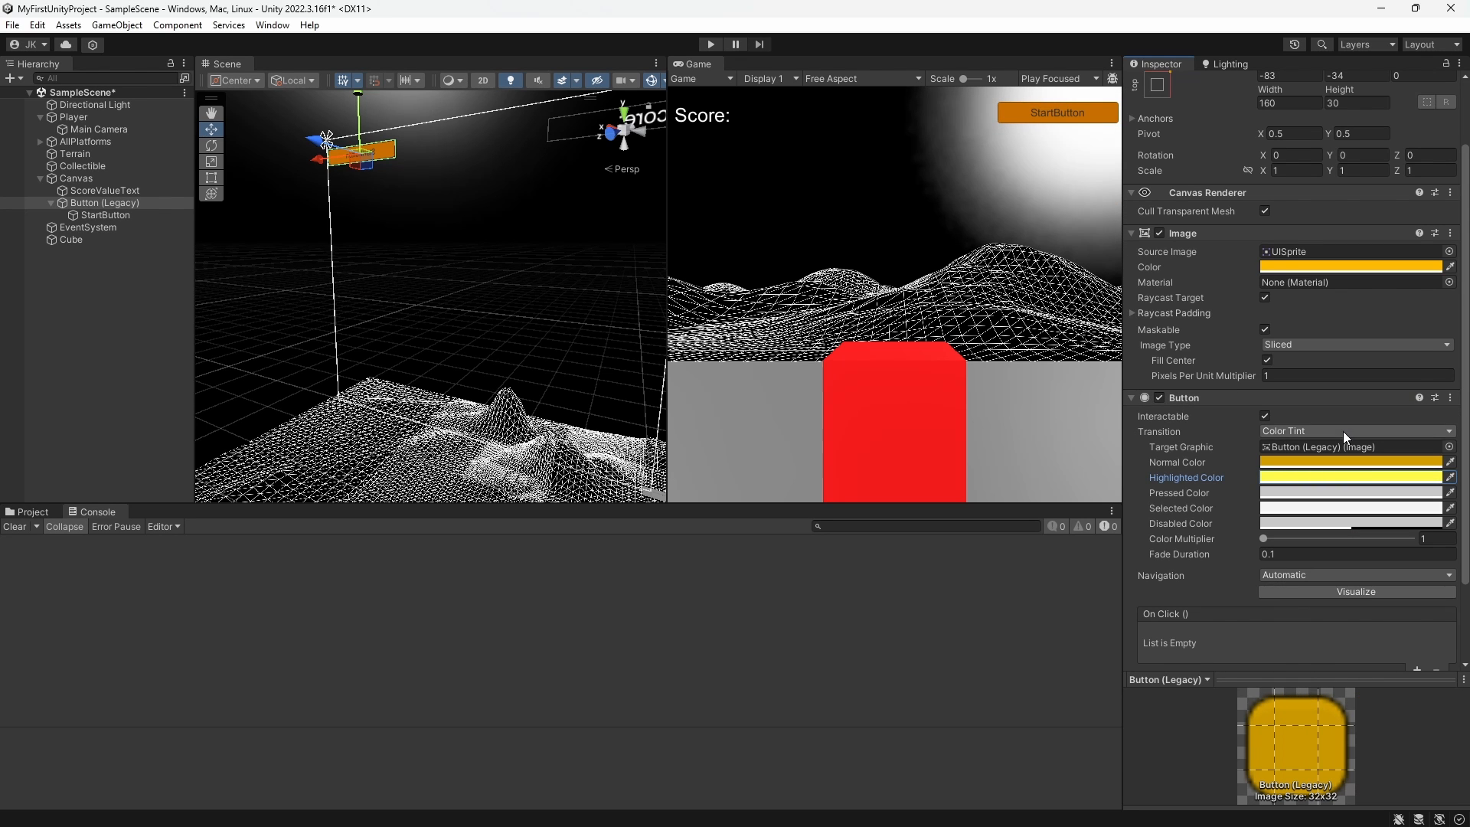
Step: Create a C# script named ButtonHandler in the Assets > Scripts folder
scroll(1187, 469, down, 3)
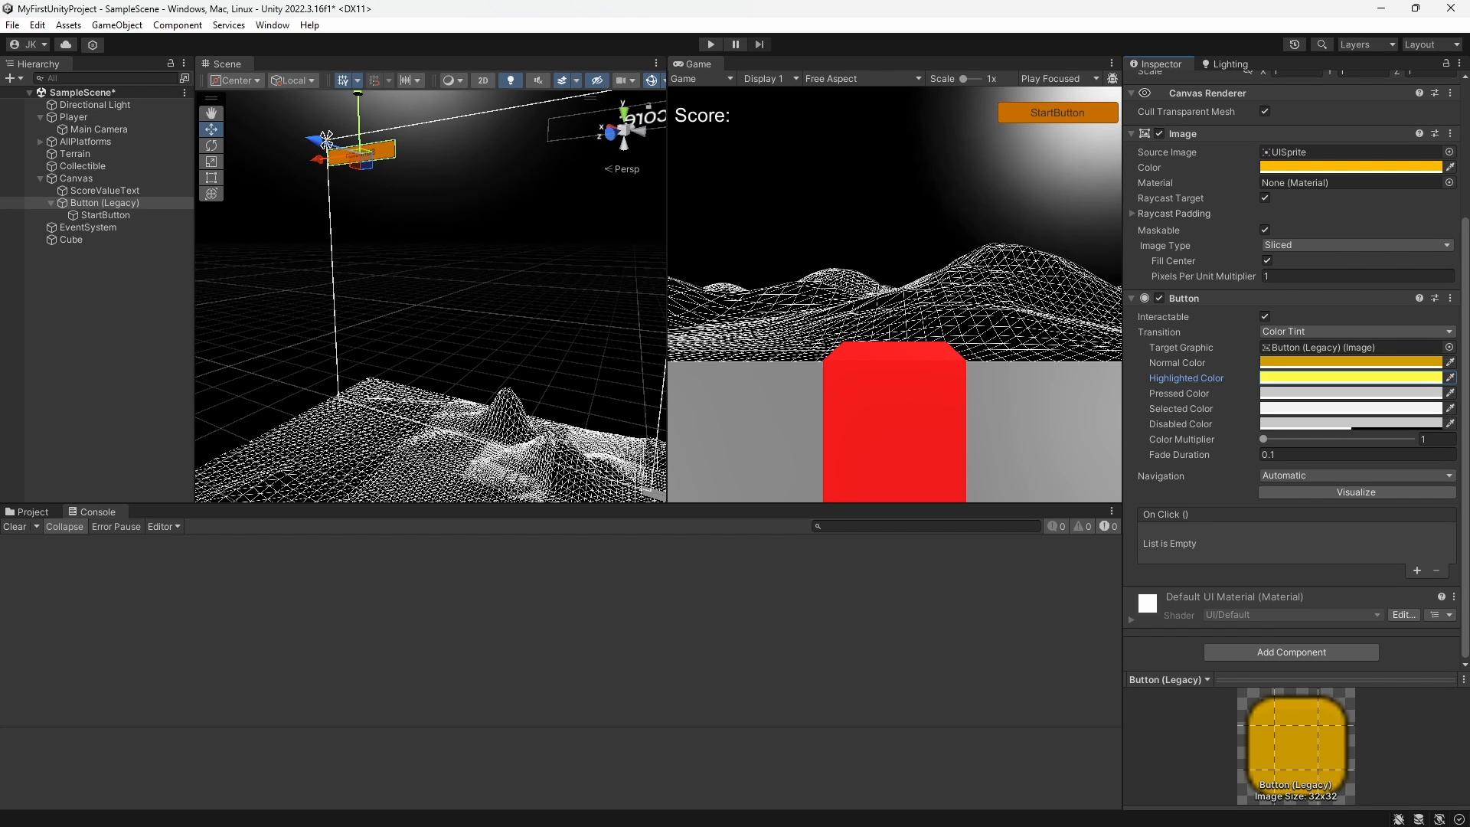
click(13, 513)
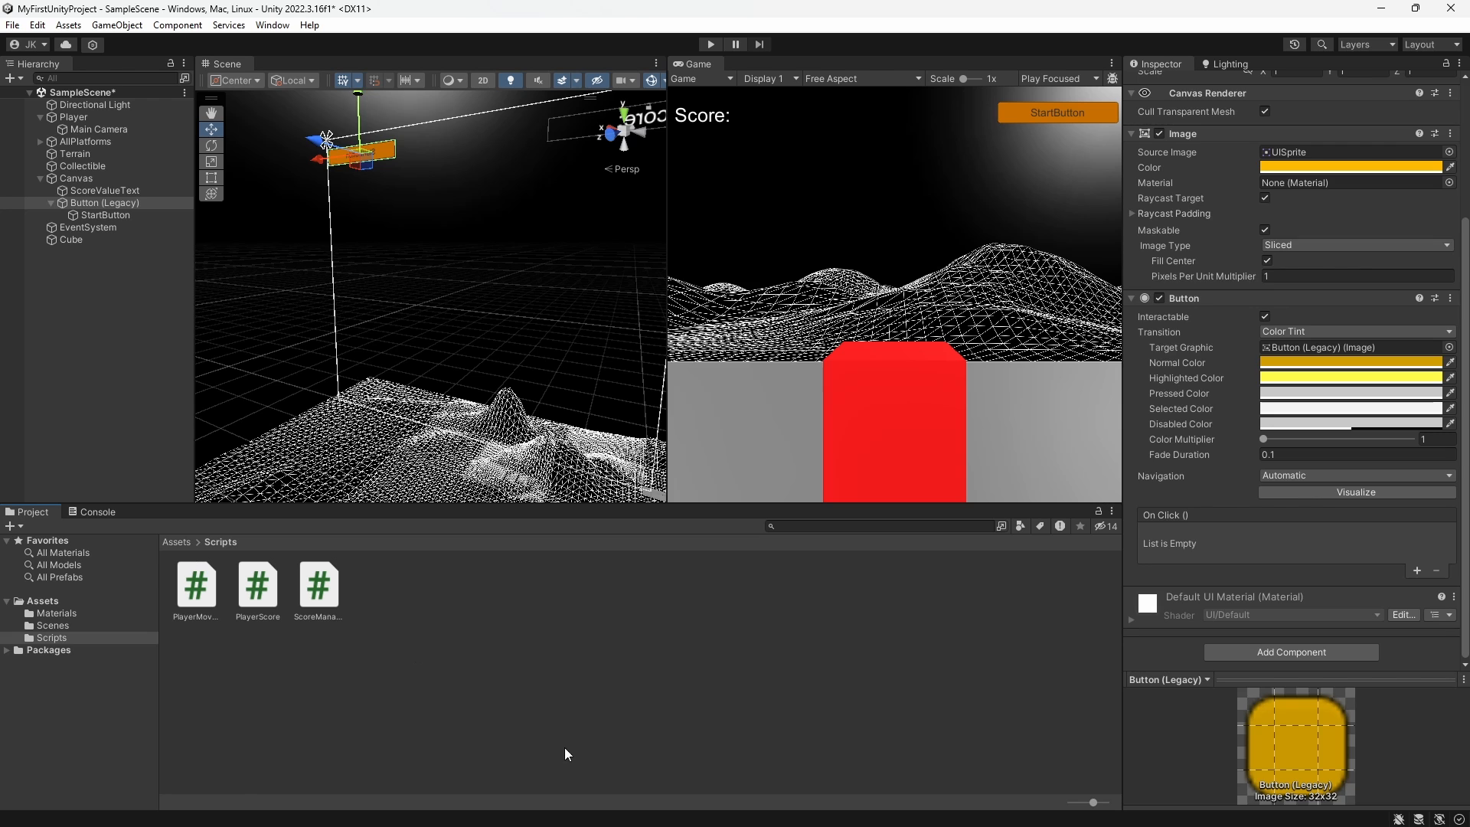
right_click(504, 669)
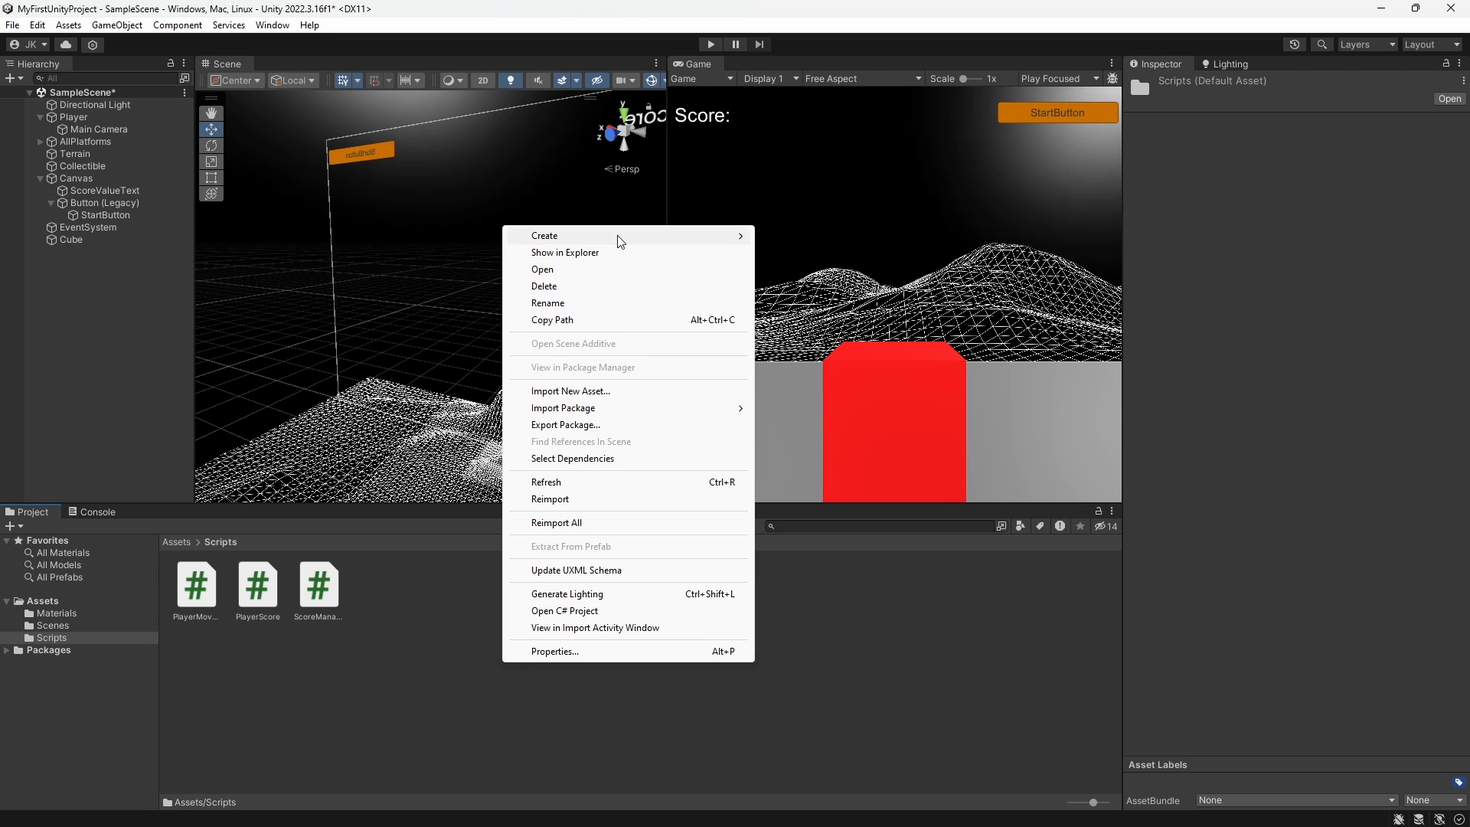
mouse_move(617, 236)
click(785, 109)
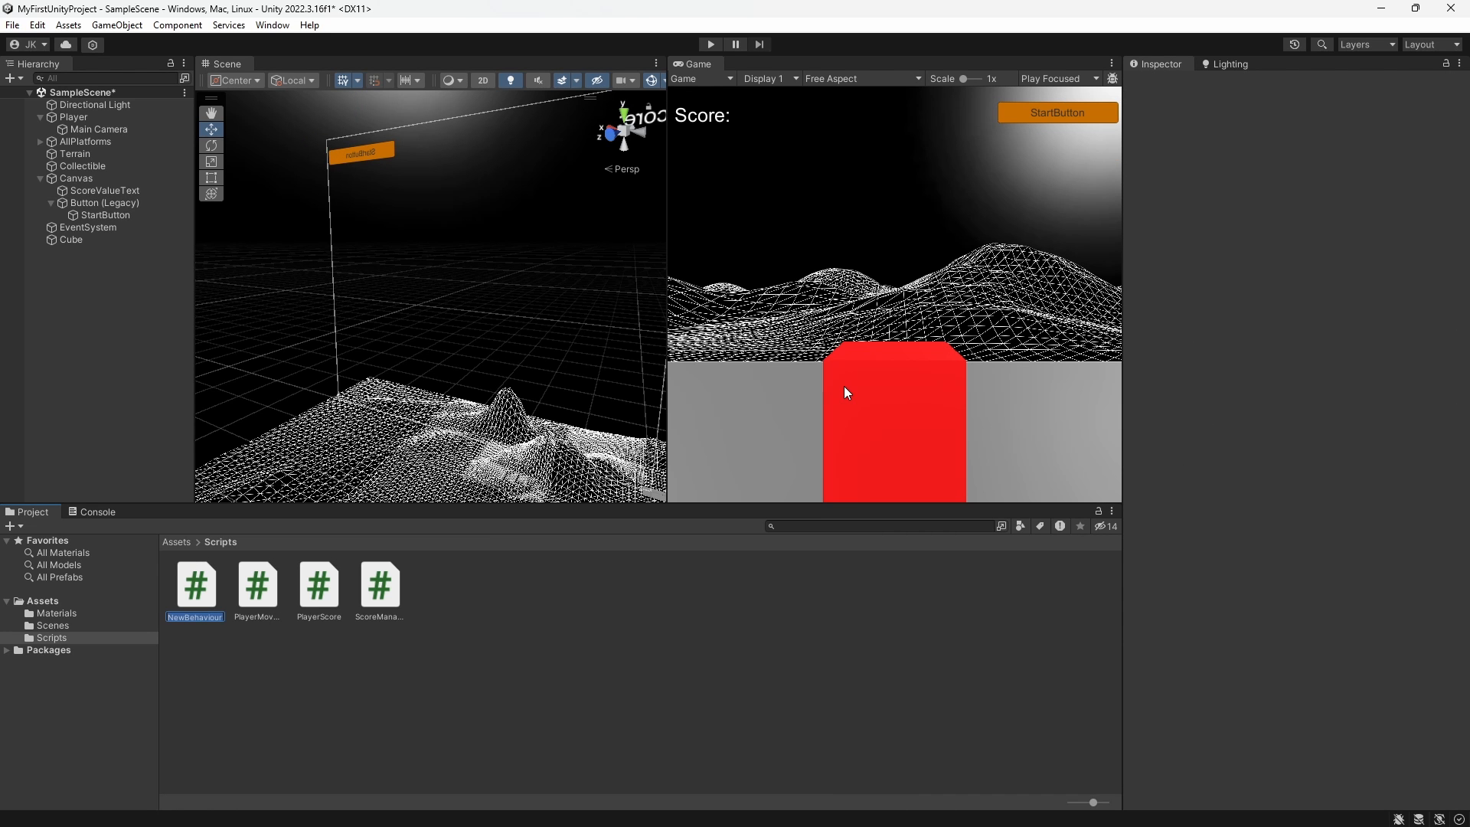
text(Button)
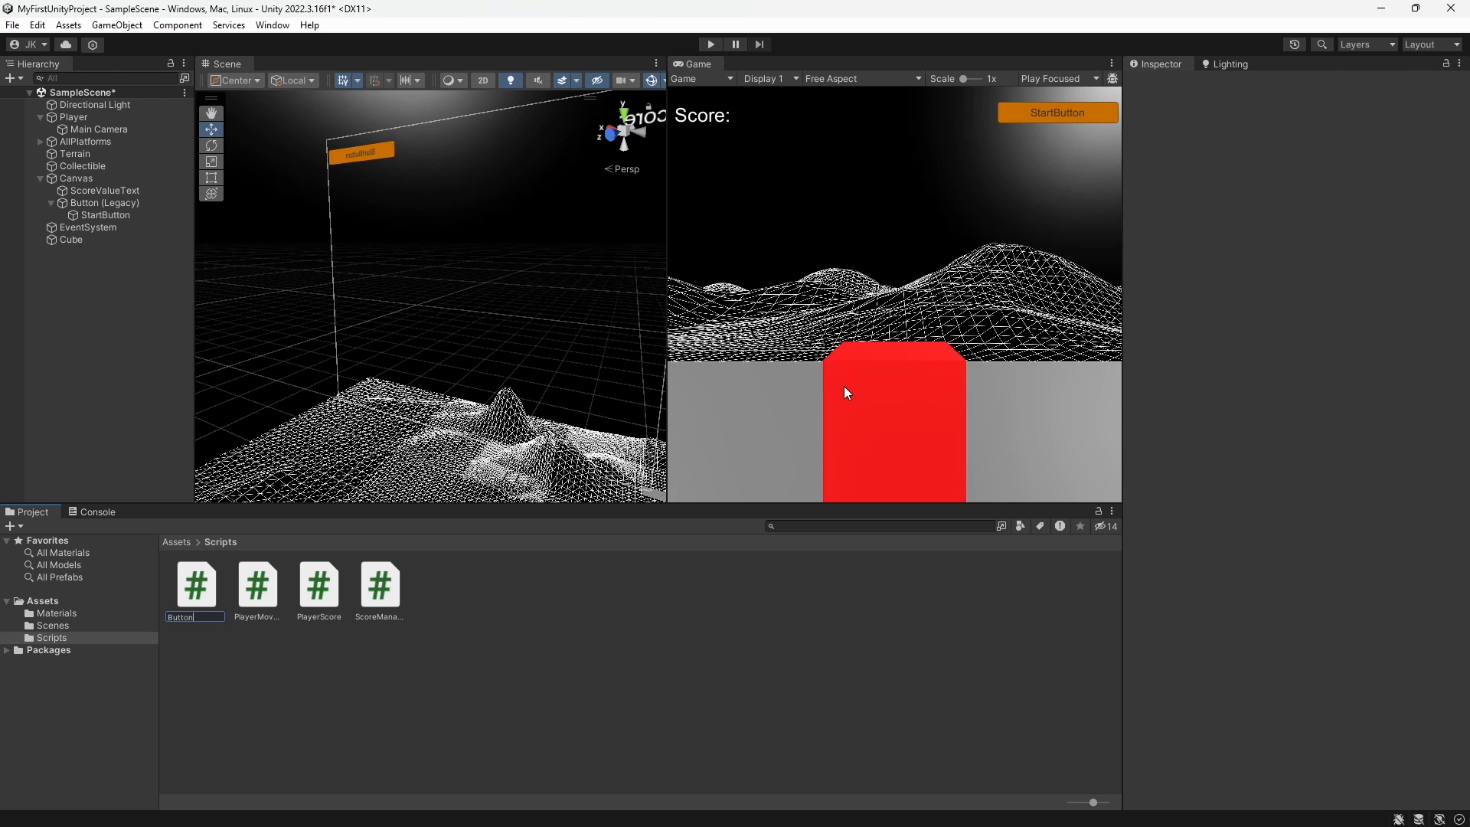
text(Handler)
key(Return)
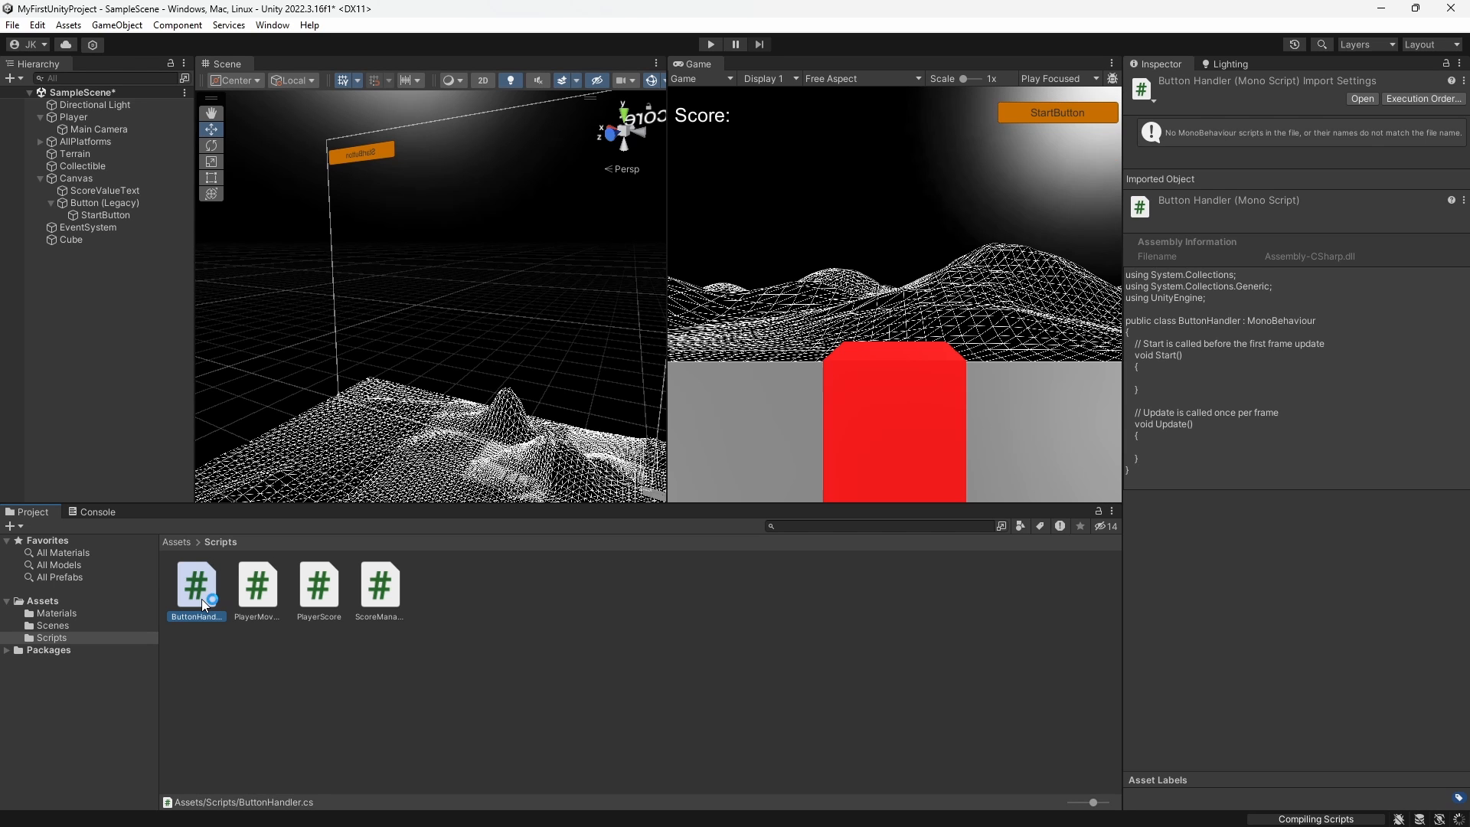
Step: Open the ButtonHandler script in Visual Studio and delete its default Start and Update methods
double_click(200, 599)
drag(164, 350, 127, 195)
key(Delete)
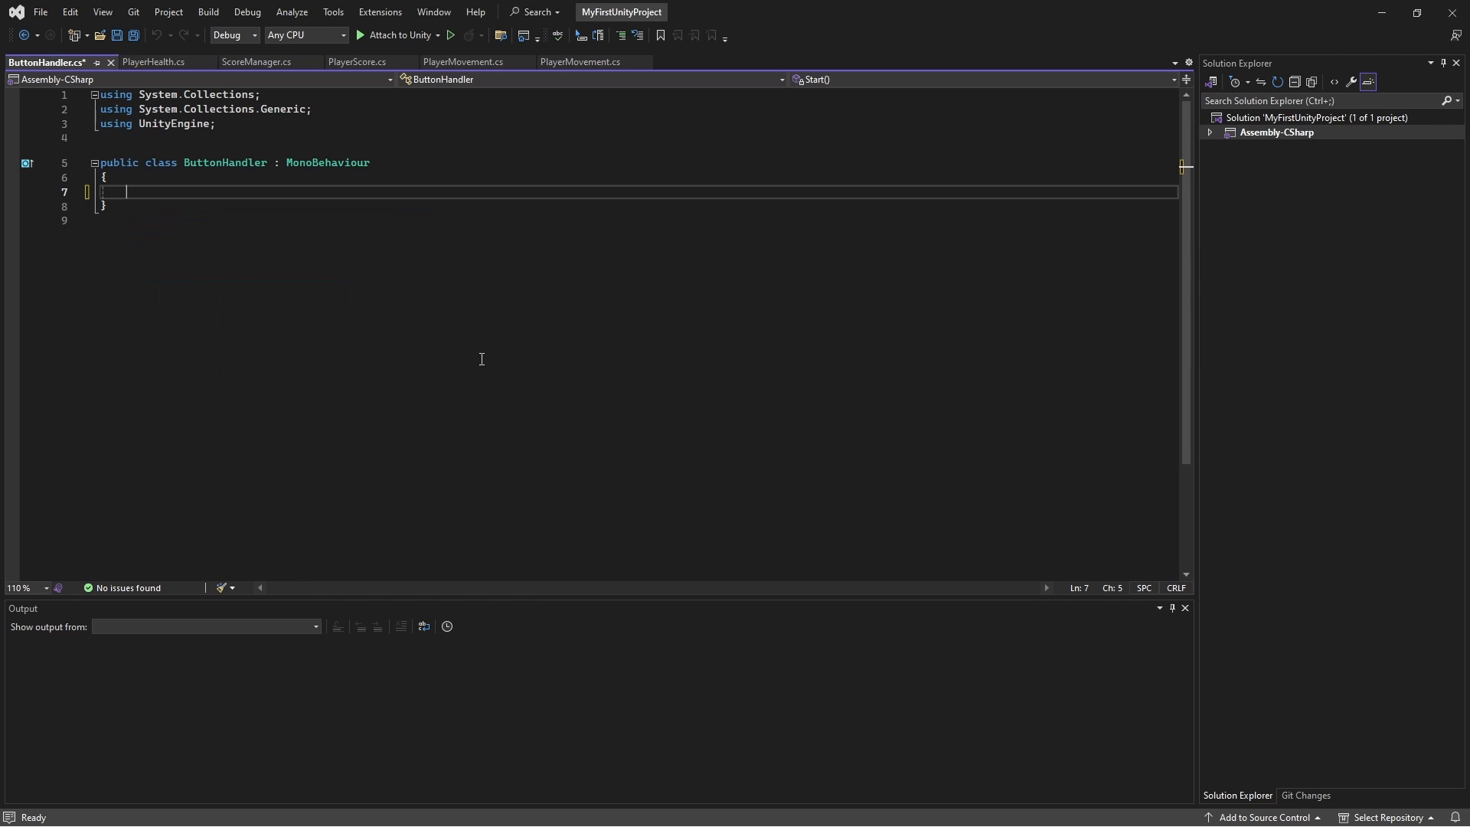
Step: Declare a public void method OnStartButtonClicked() with an opening body inside the ButtonHandler class
text(public voi)
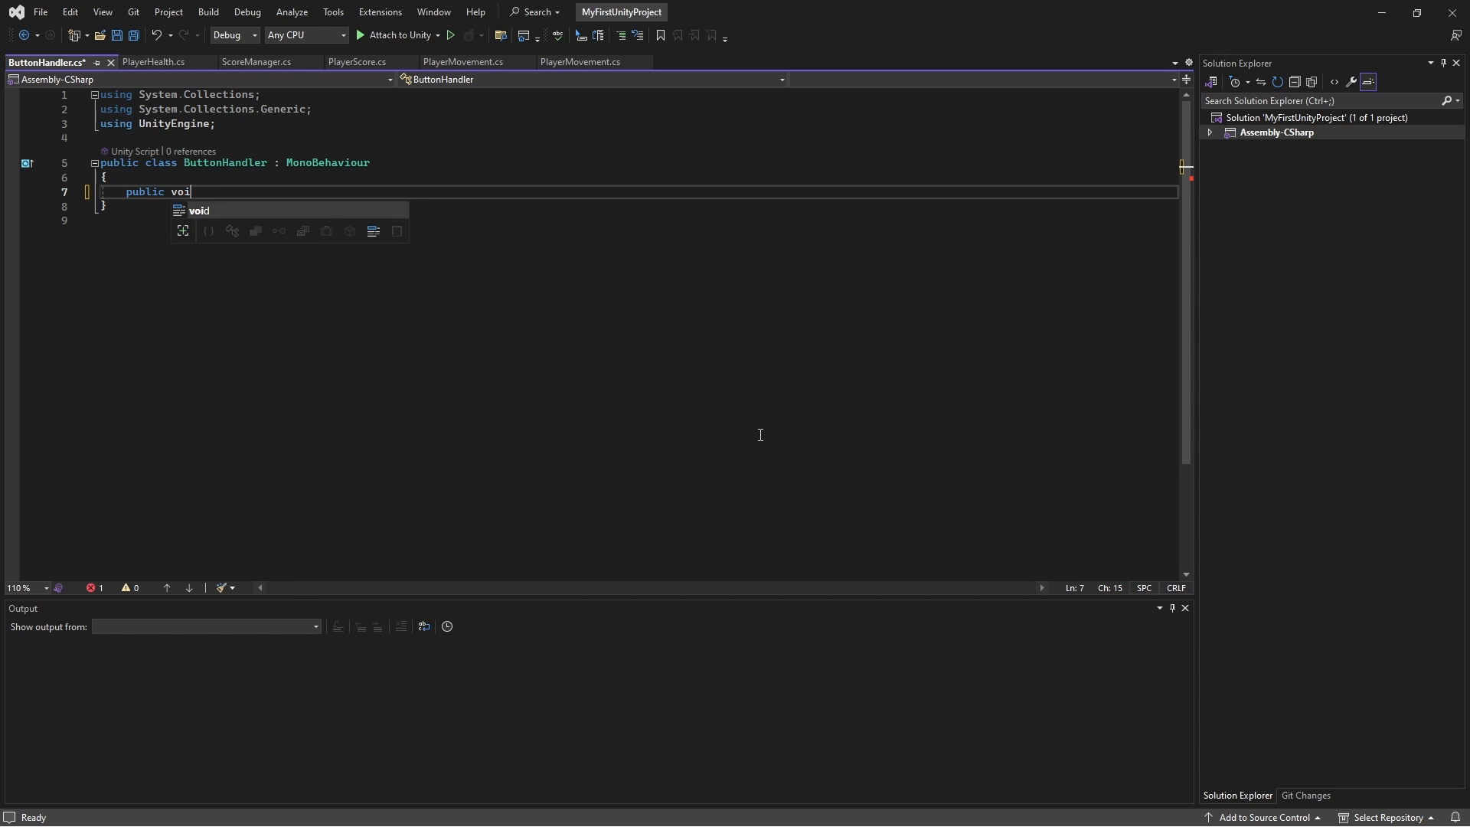
text(d OnStart)
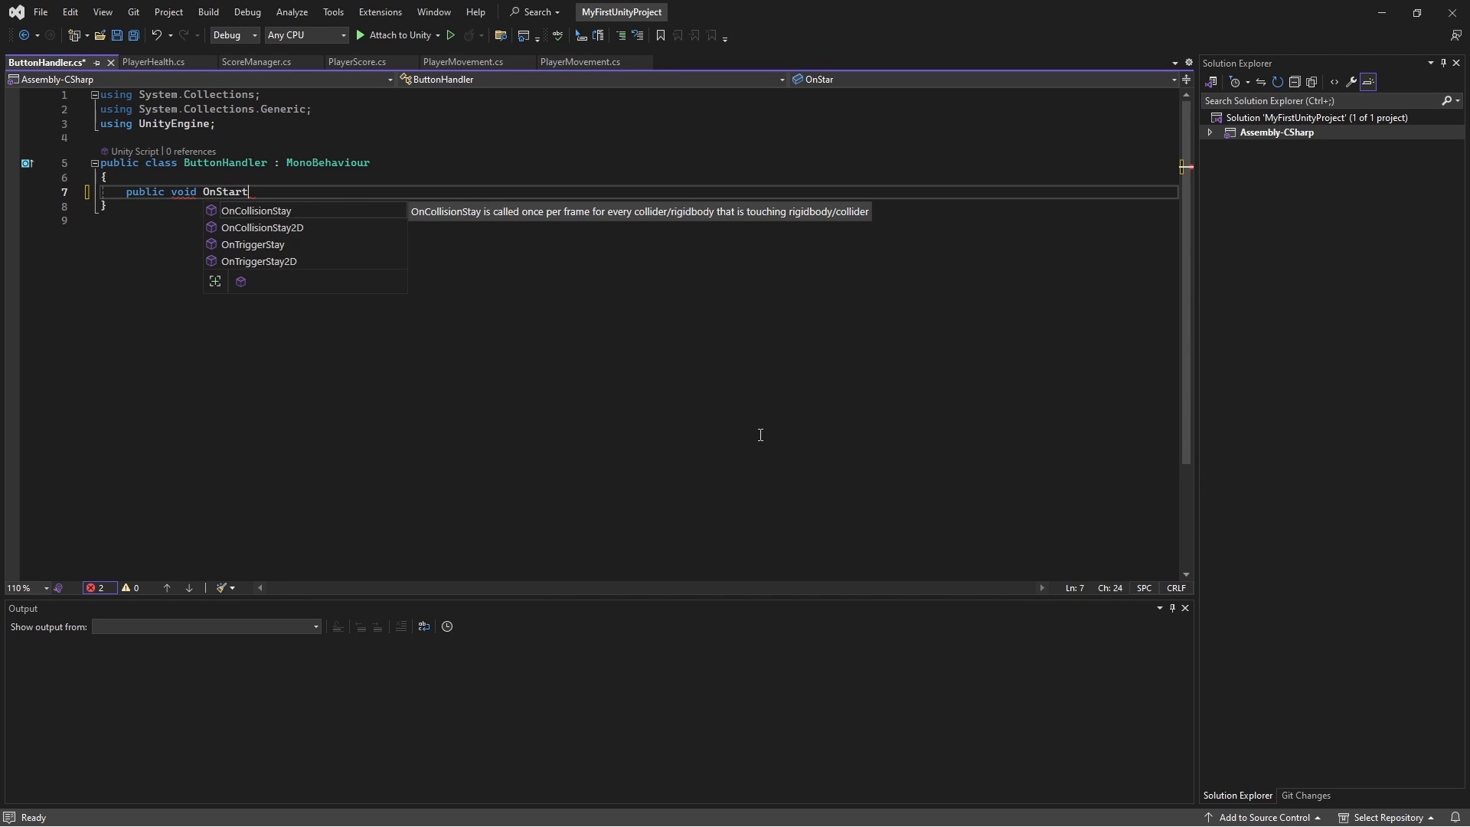
text(ButtonClicked())
key(Return)
text({)
key(Return)
Step: Make OnStartButtonClicked log the message "Start Button has been clicked" with Debug.Log
text(Debug)
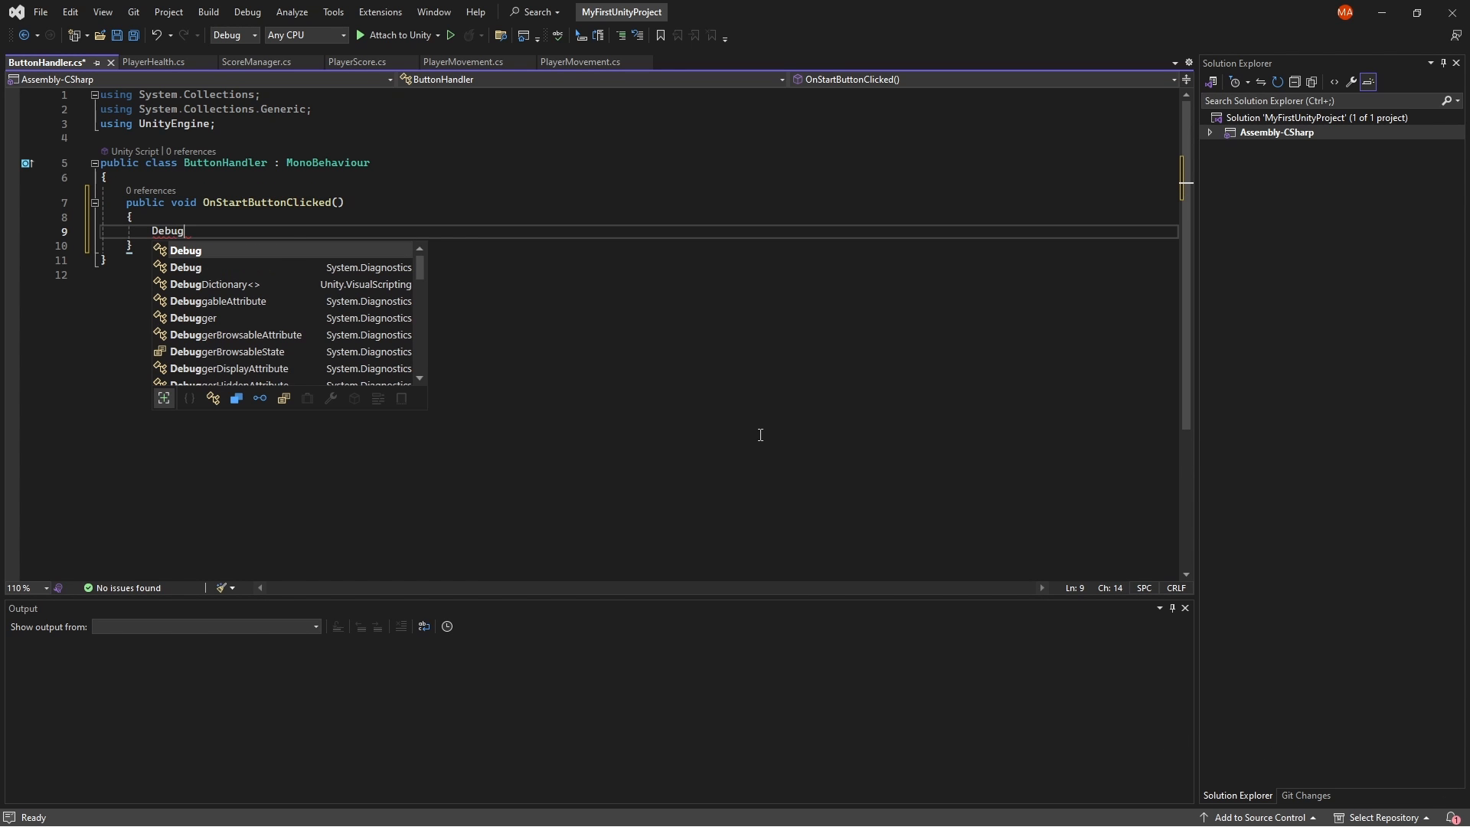
text(.L)
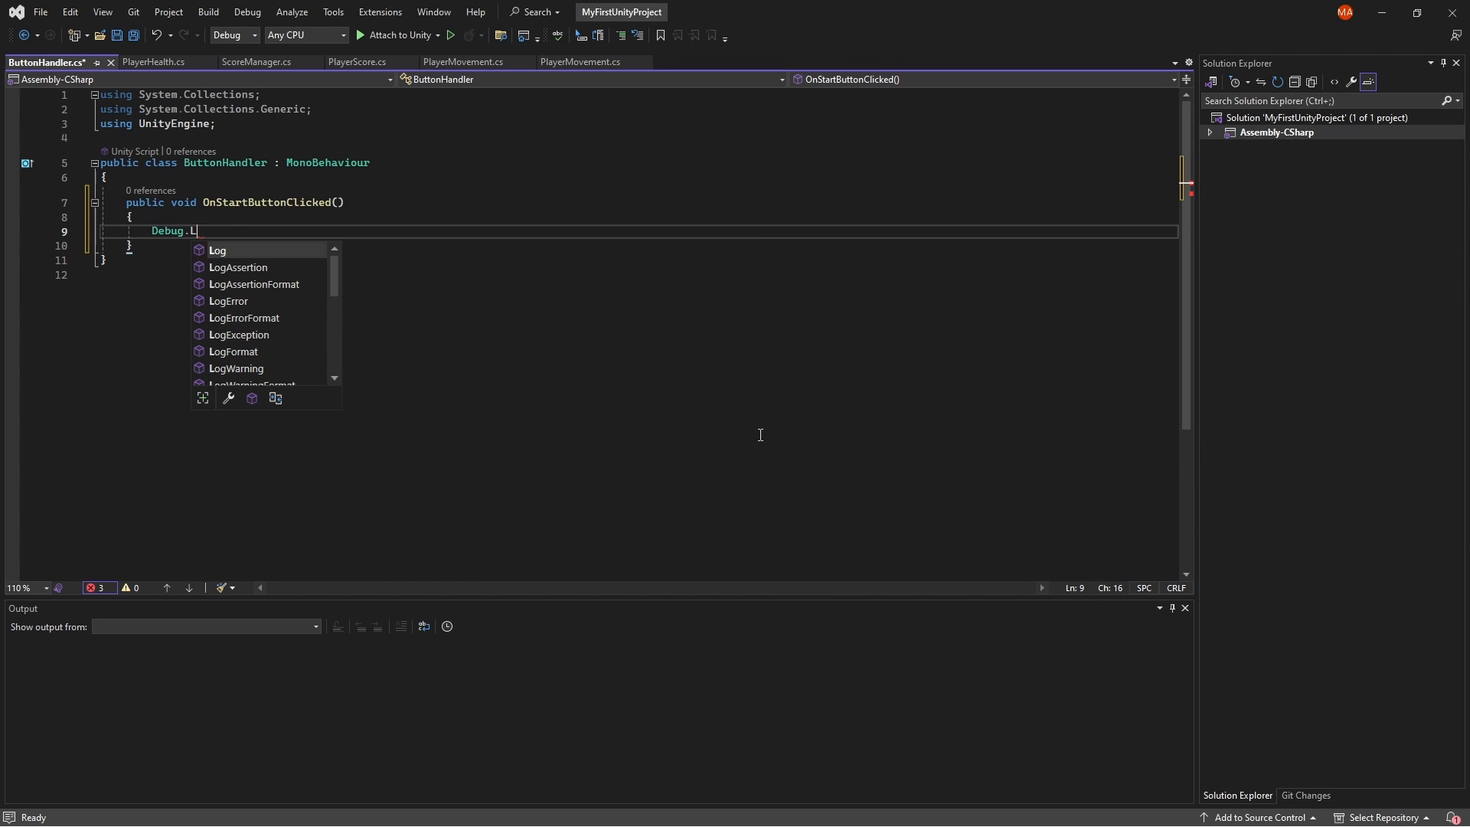
text(og("Start )
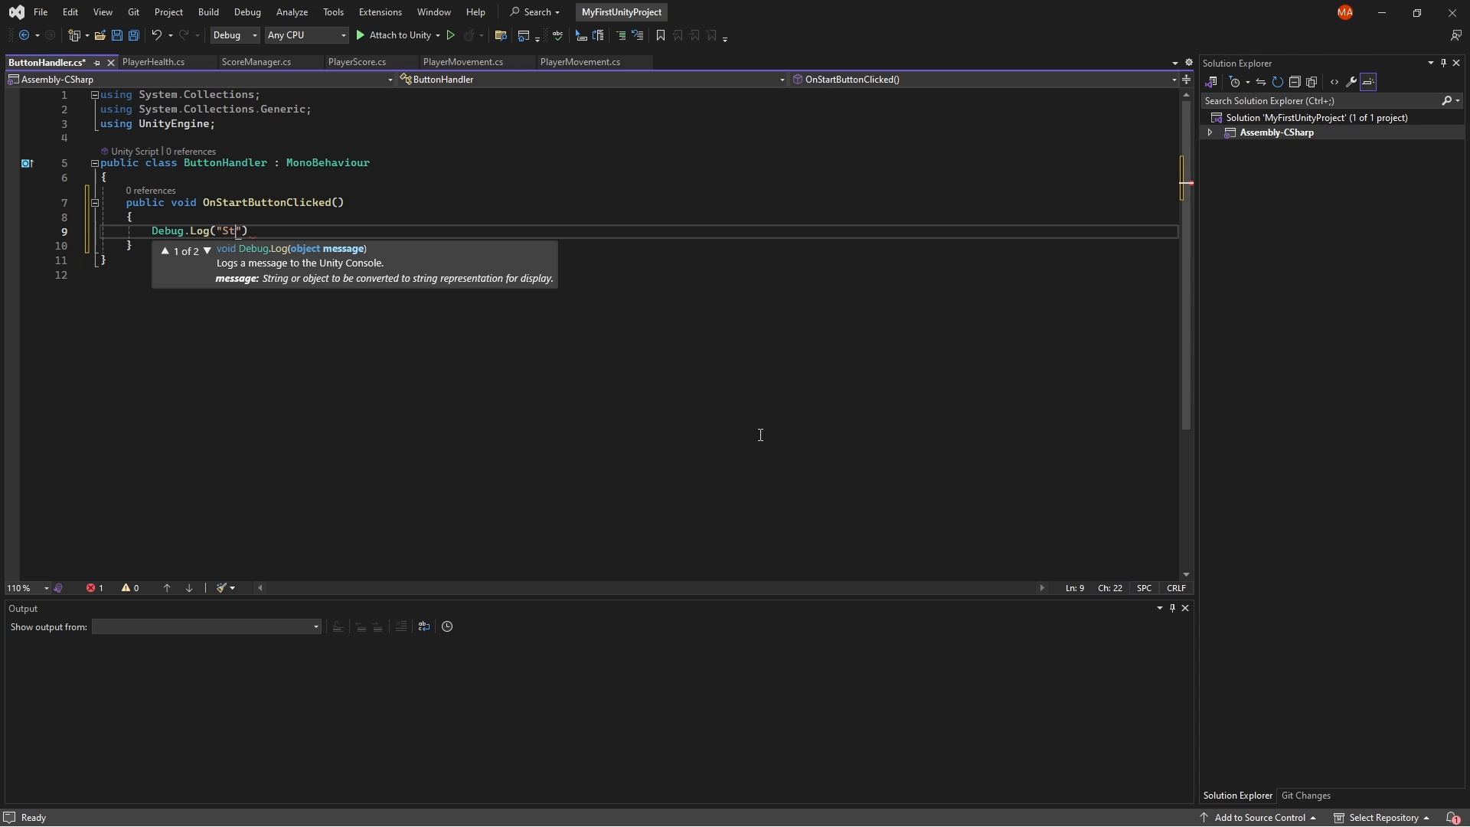
text(Button has been clicked"))
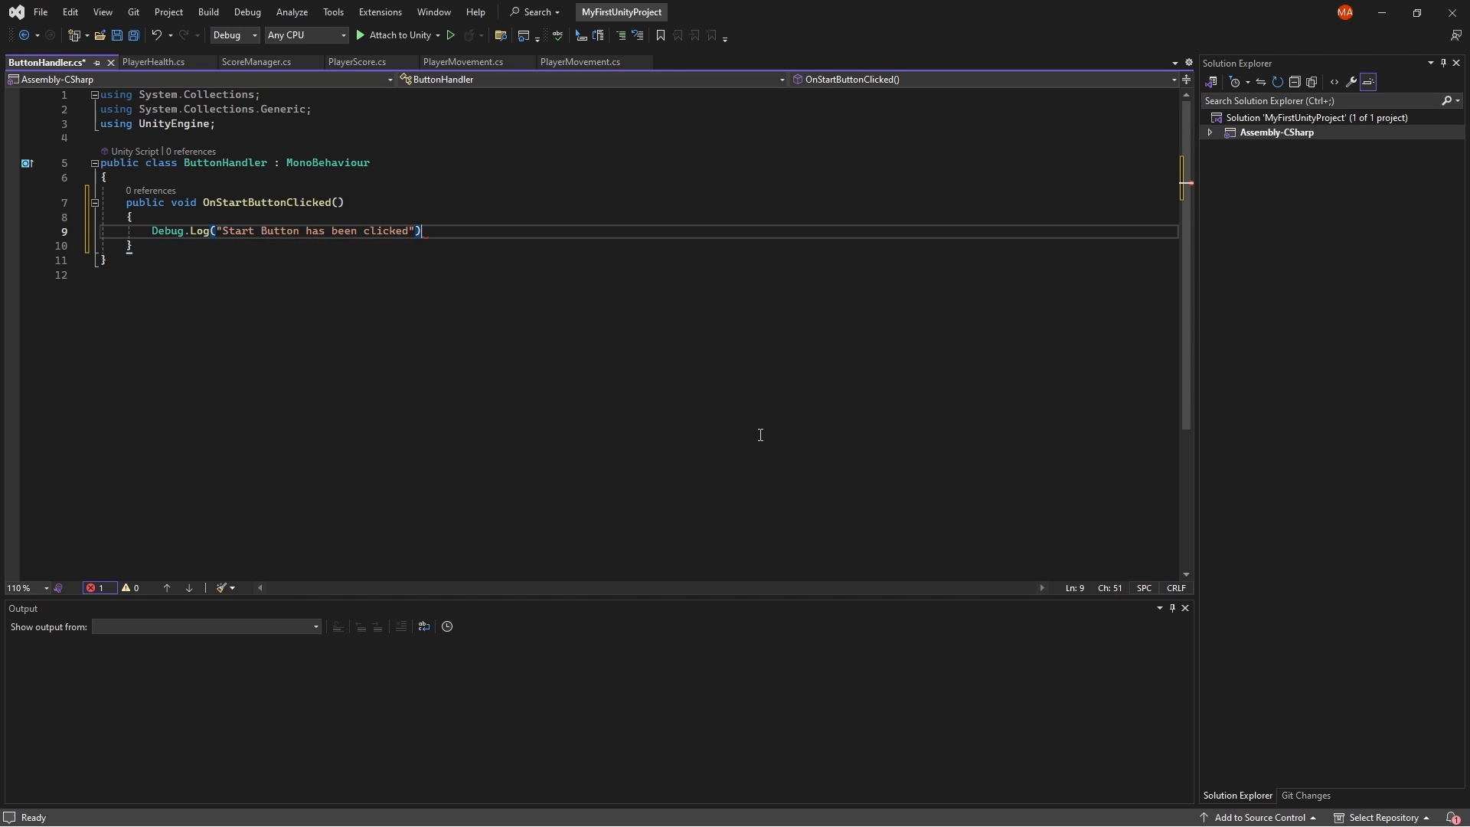
text(;)
Step: Add a public void OnEndButtonClicked() method below OnStartButtonClicked, containing only the comment // end game
drag(127, 202, 134, 246)
click(133, 245)
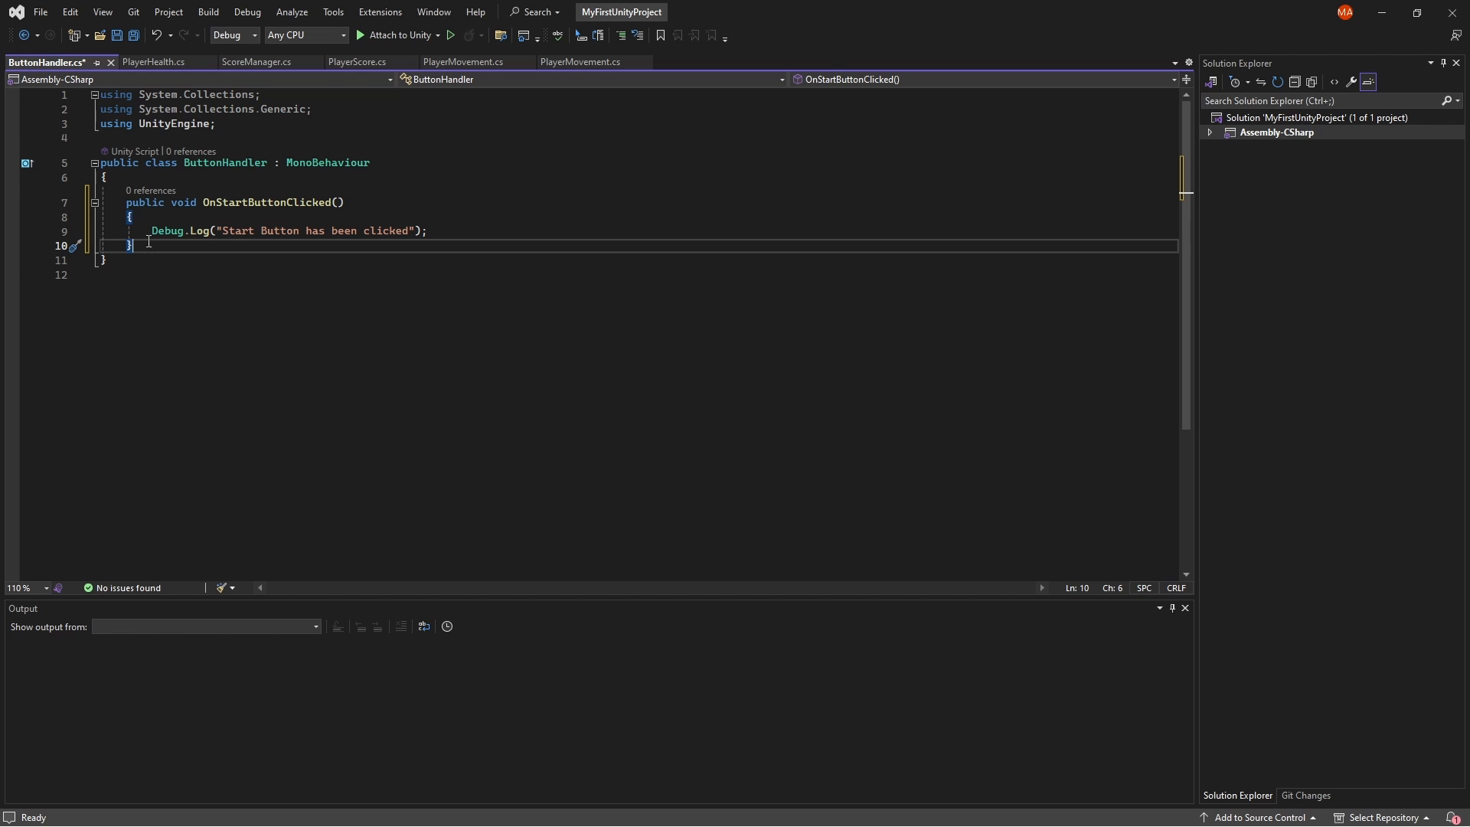
key(Return)
text(public void )
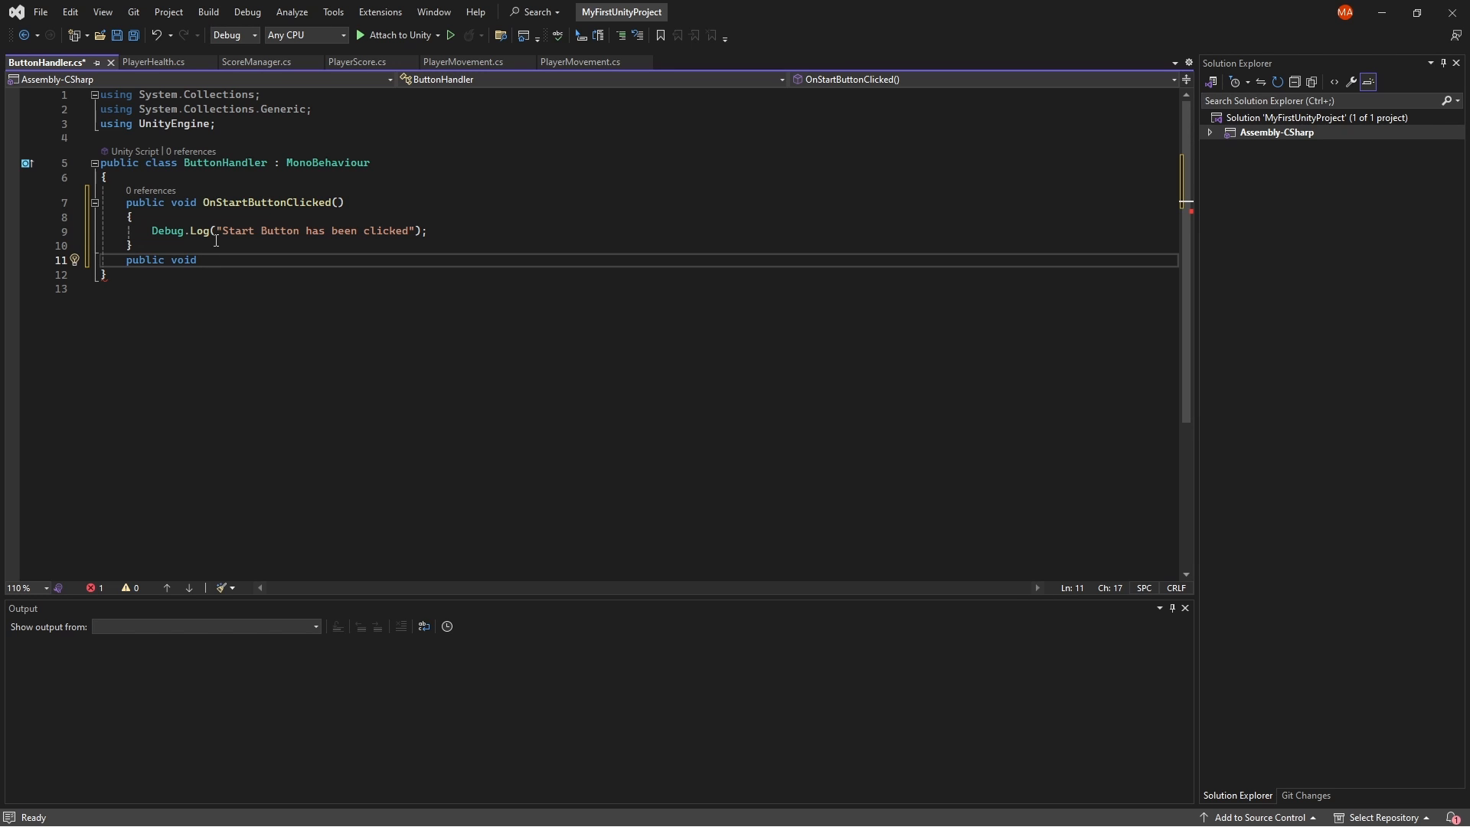
text(OnEndButton)
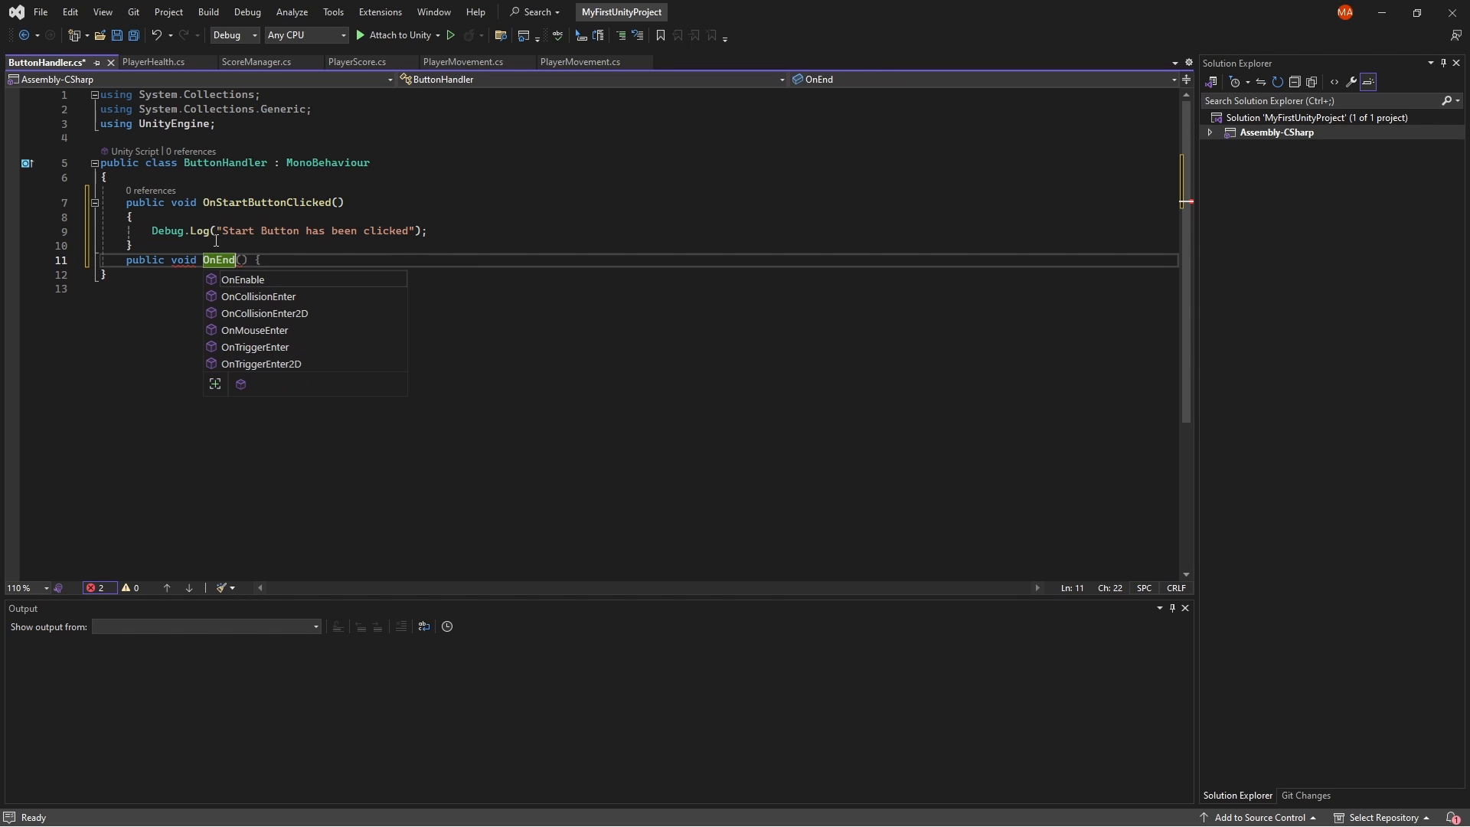
text(Clicked()
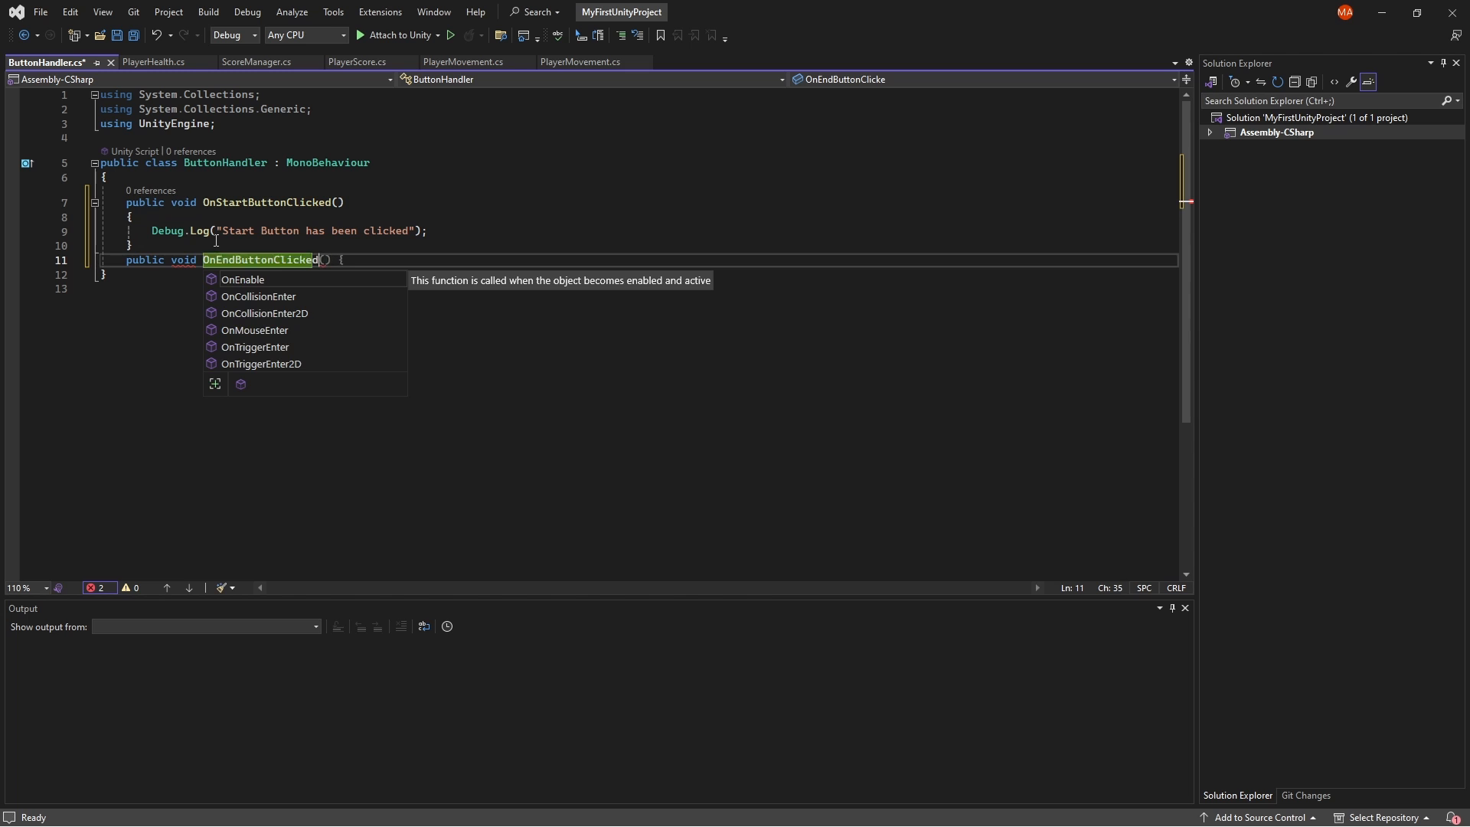
text())
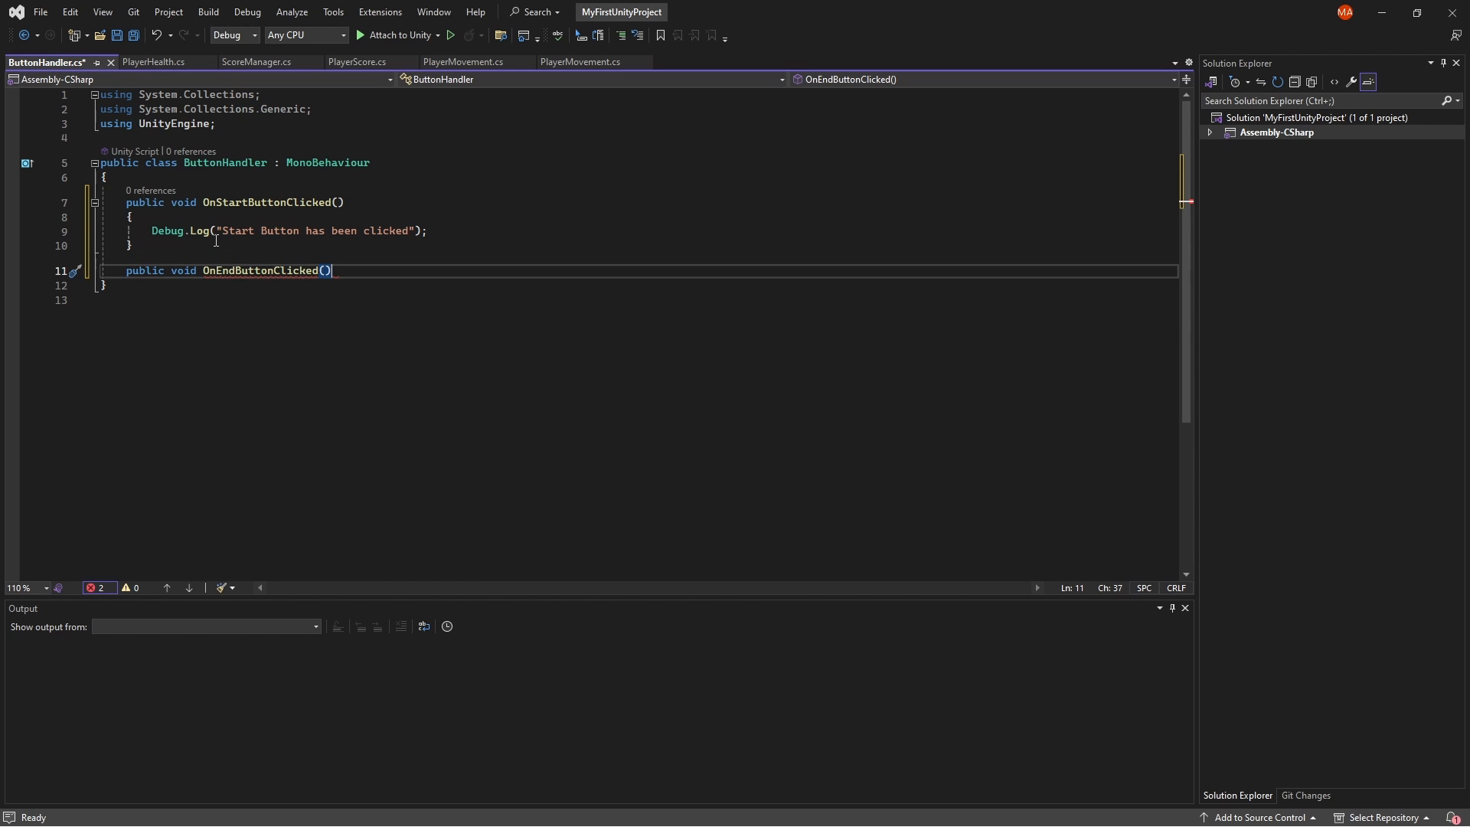
text( {)
key(Return)
text(// end bu)
key(BackSpace)
key(BackSpace)
text(game)
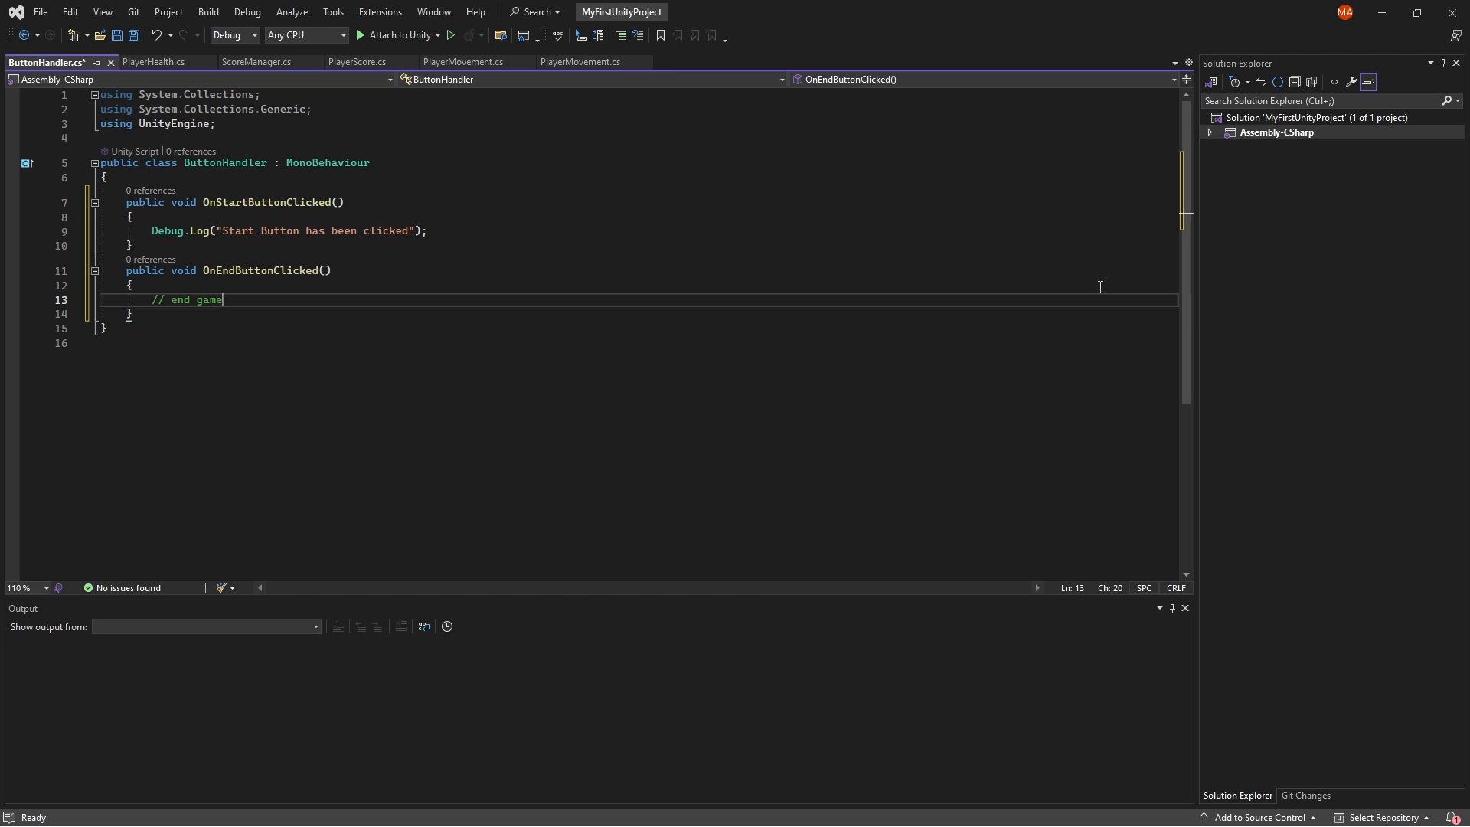
click(160, 314)
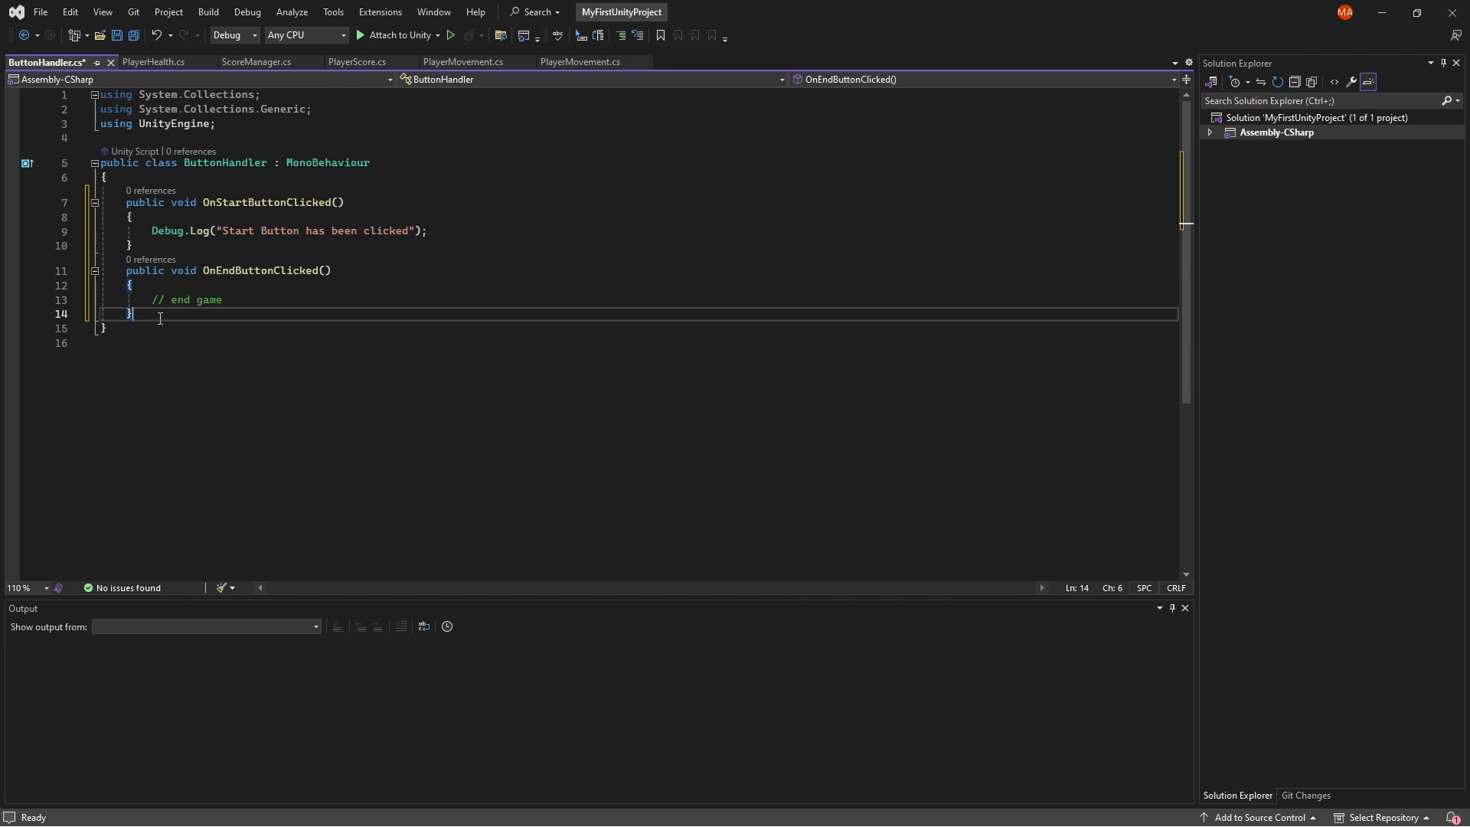
Step: Switch back to Unity and create an empty GameObject named UIManager at the scene's root level
click(284, 197)
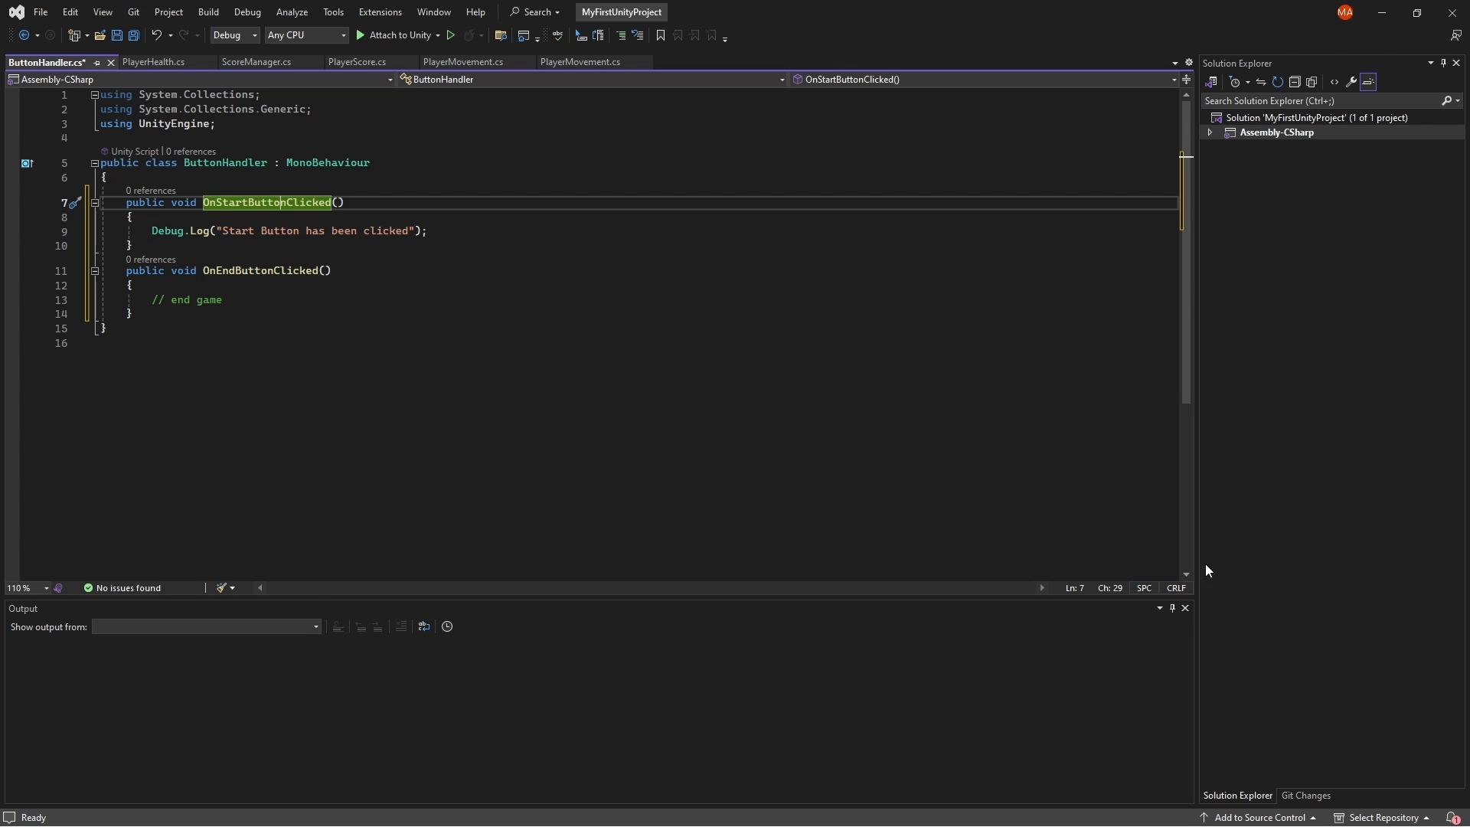
drag(749, 11, 828, 215)
click(796, 8)
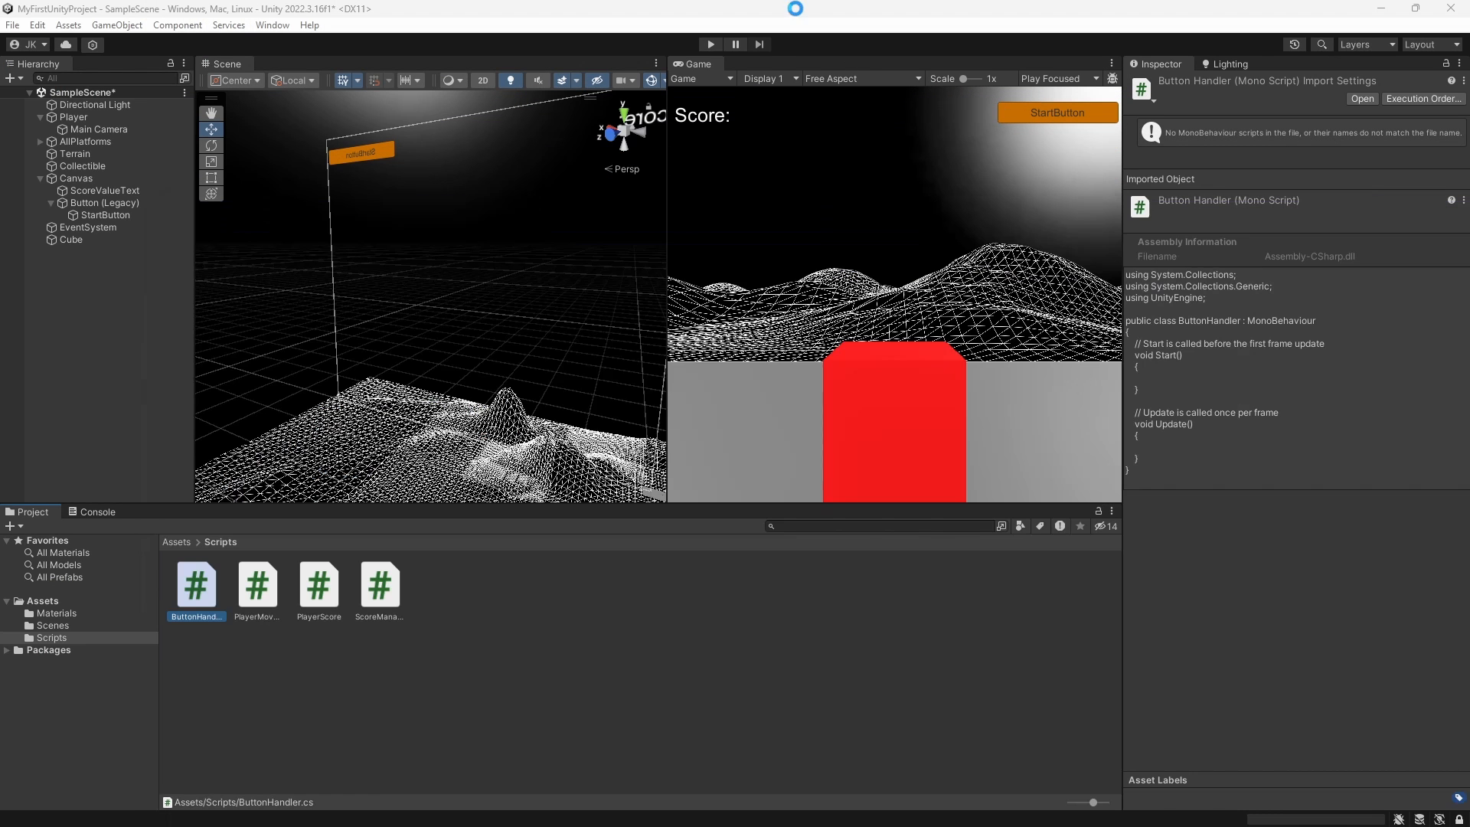
right_click(88, 274)
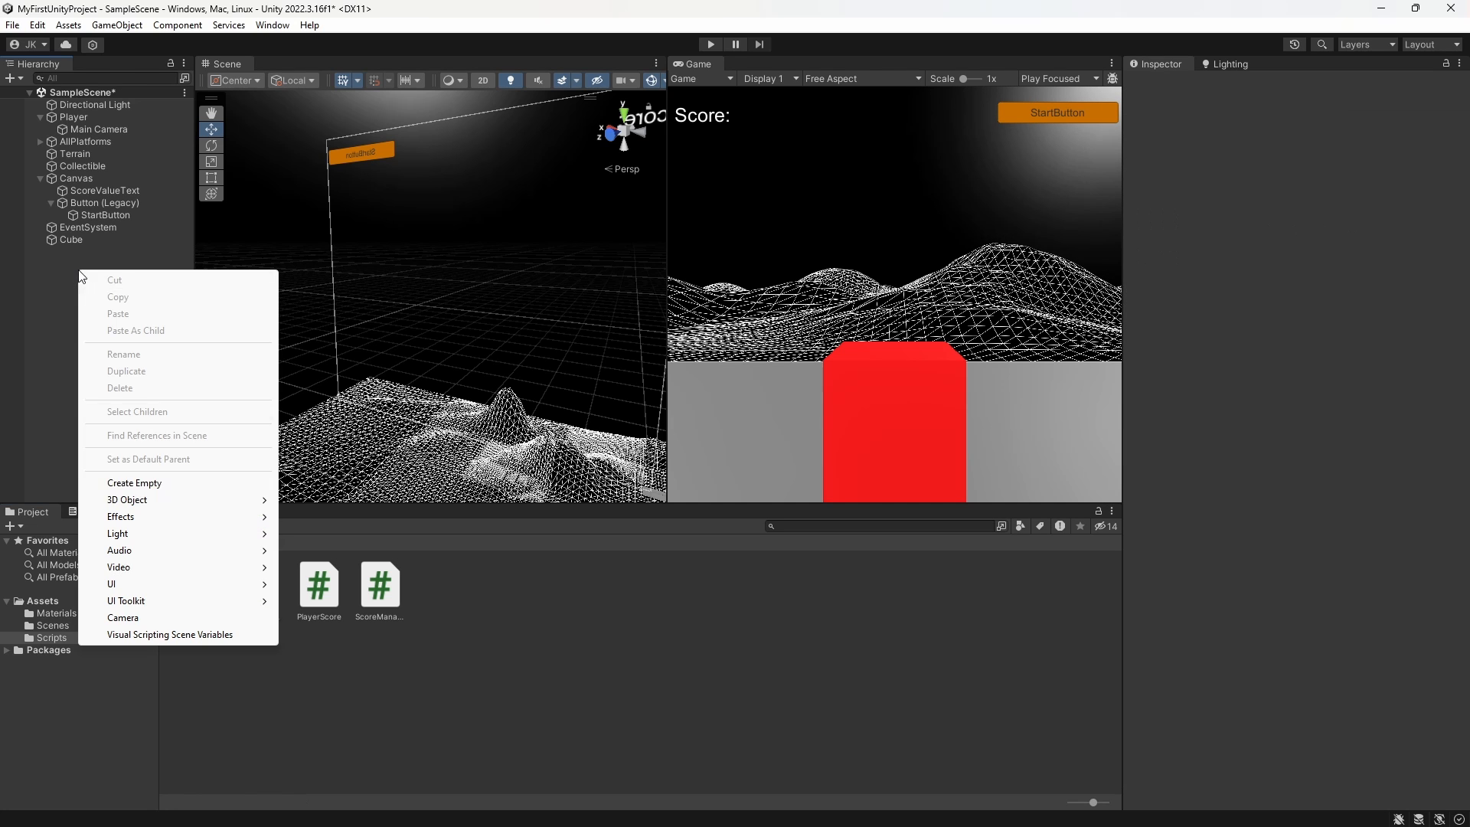
click(162, 482)
text(UI)
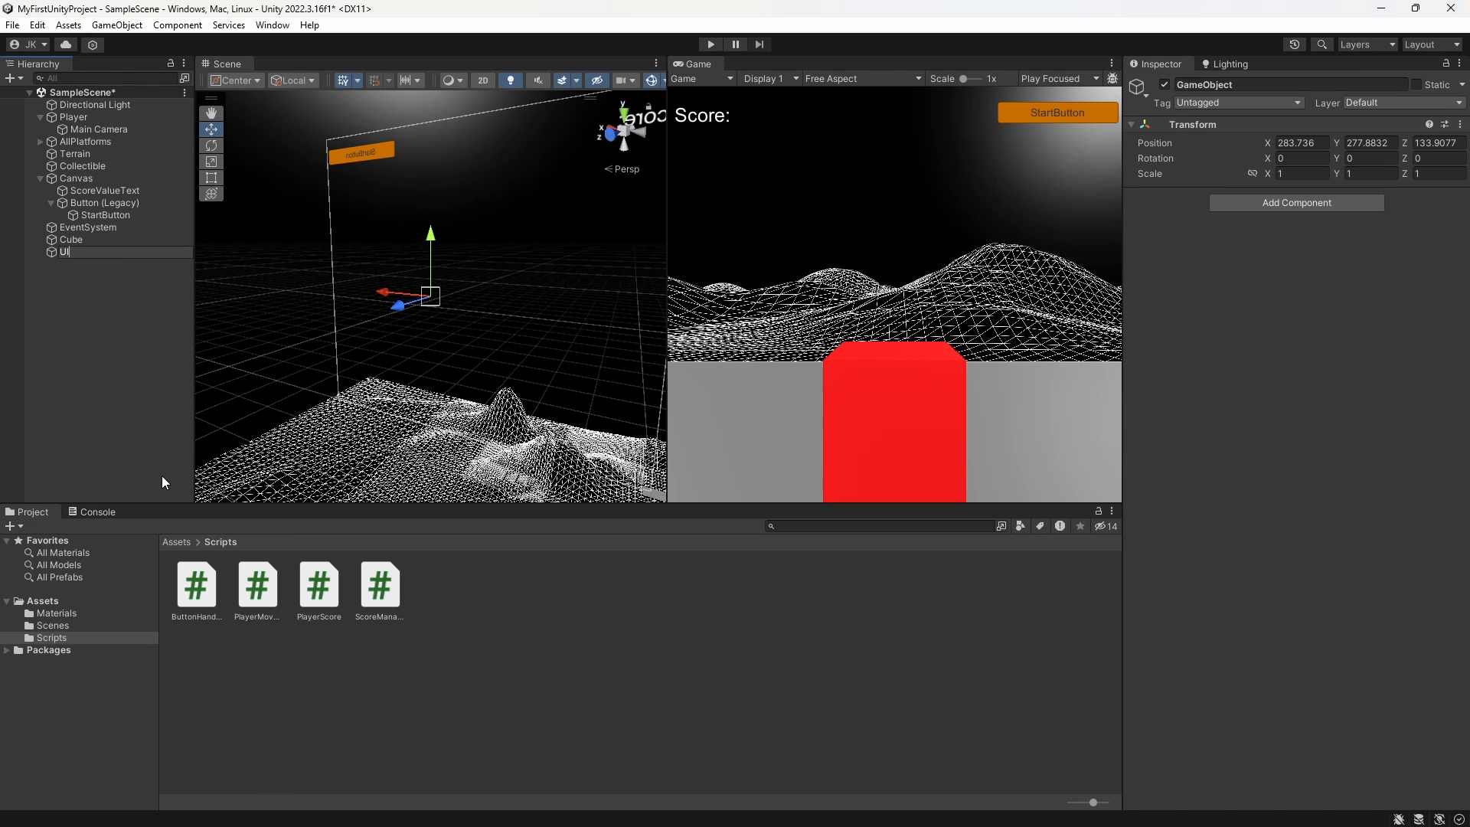
text(Managewr)
key(Return)
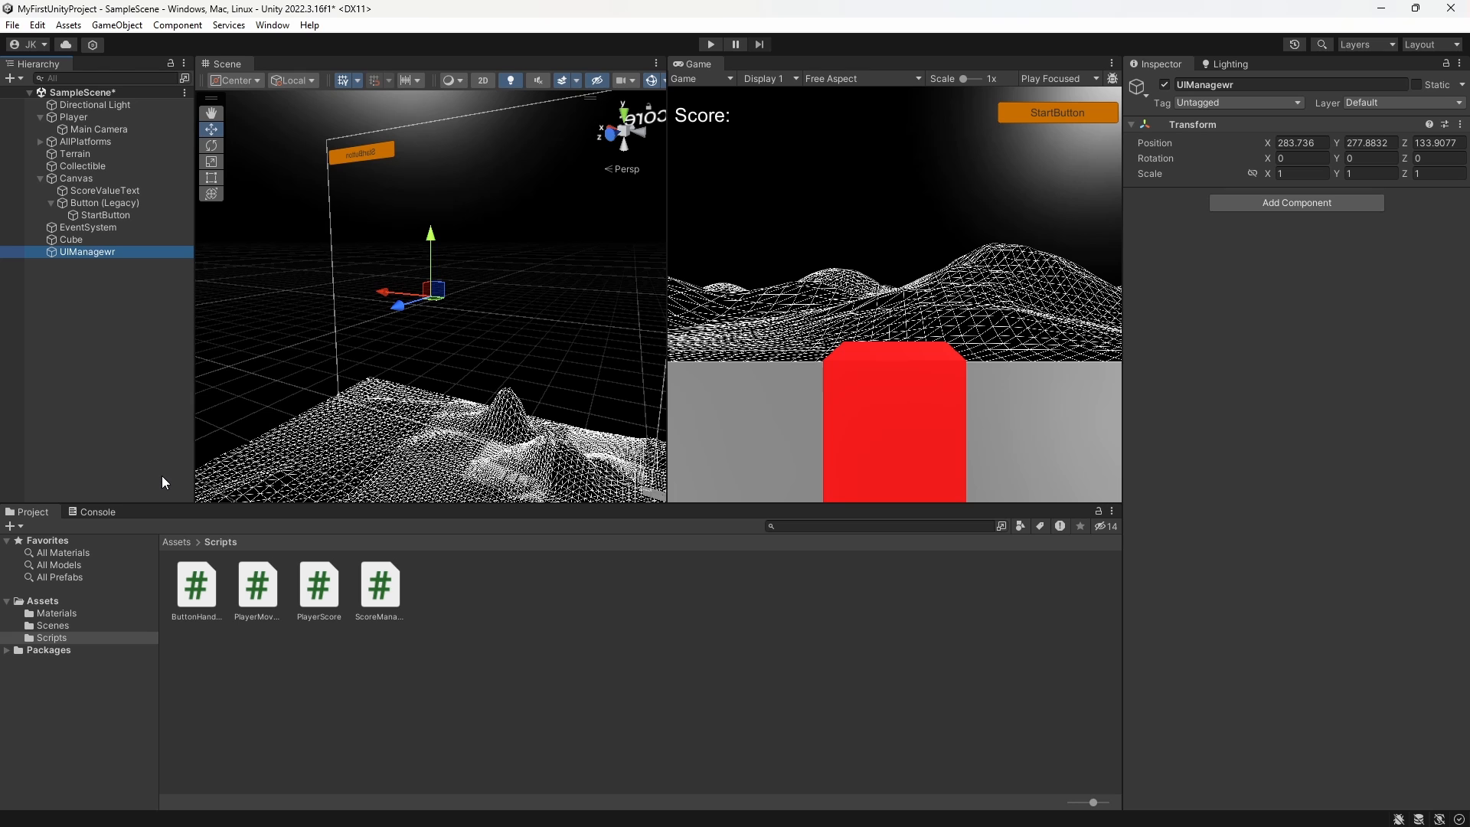
click(1231, 86)
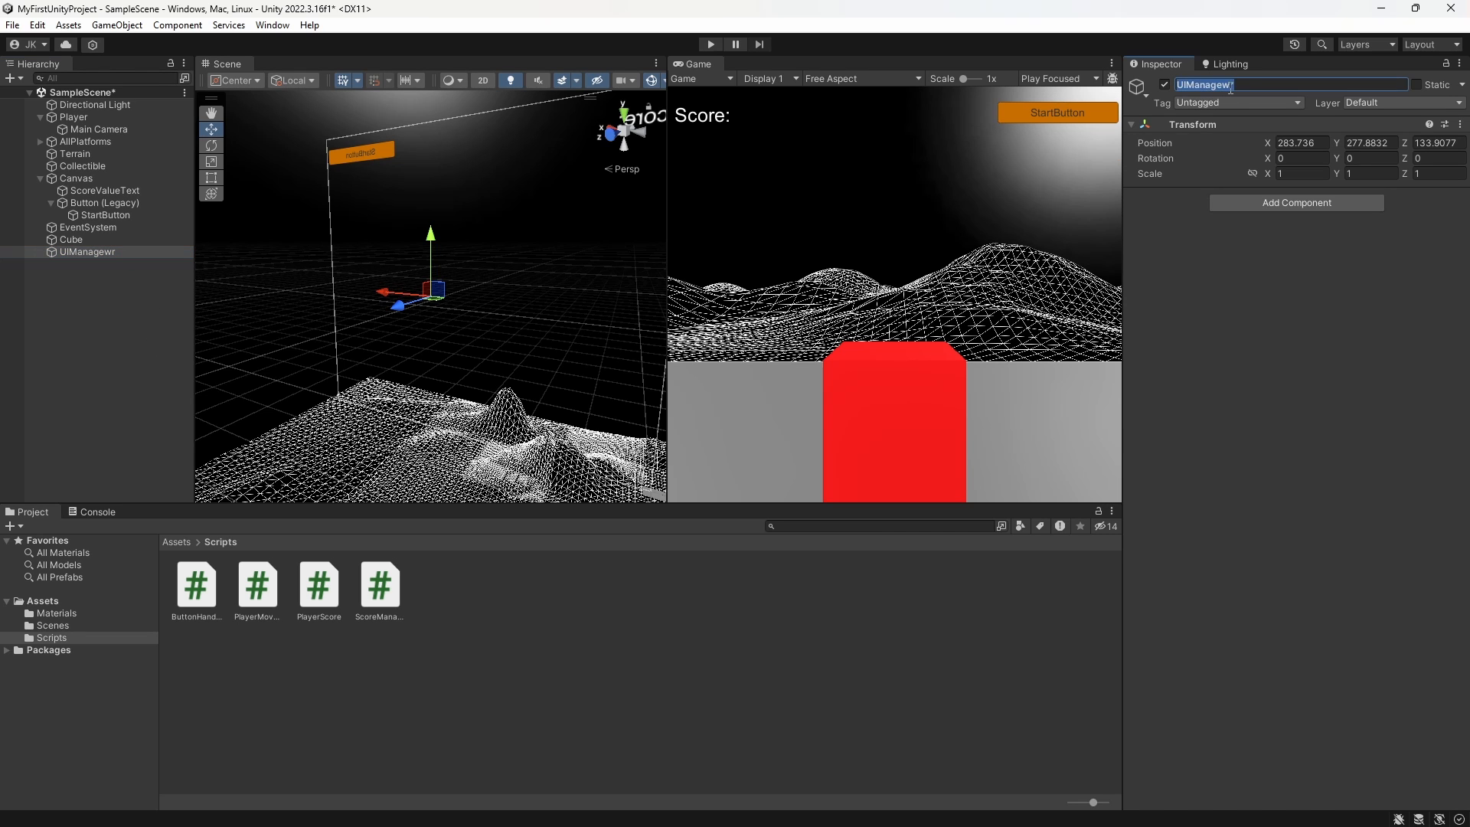
text(UIManager)
key(Return)
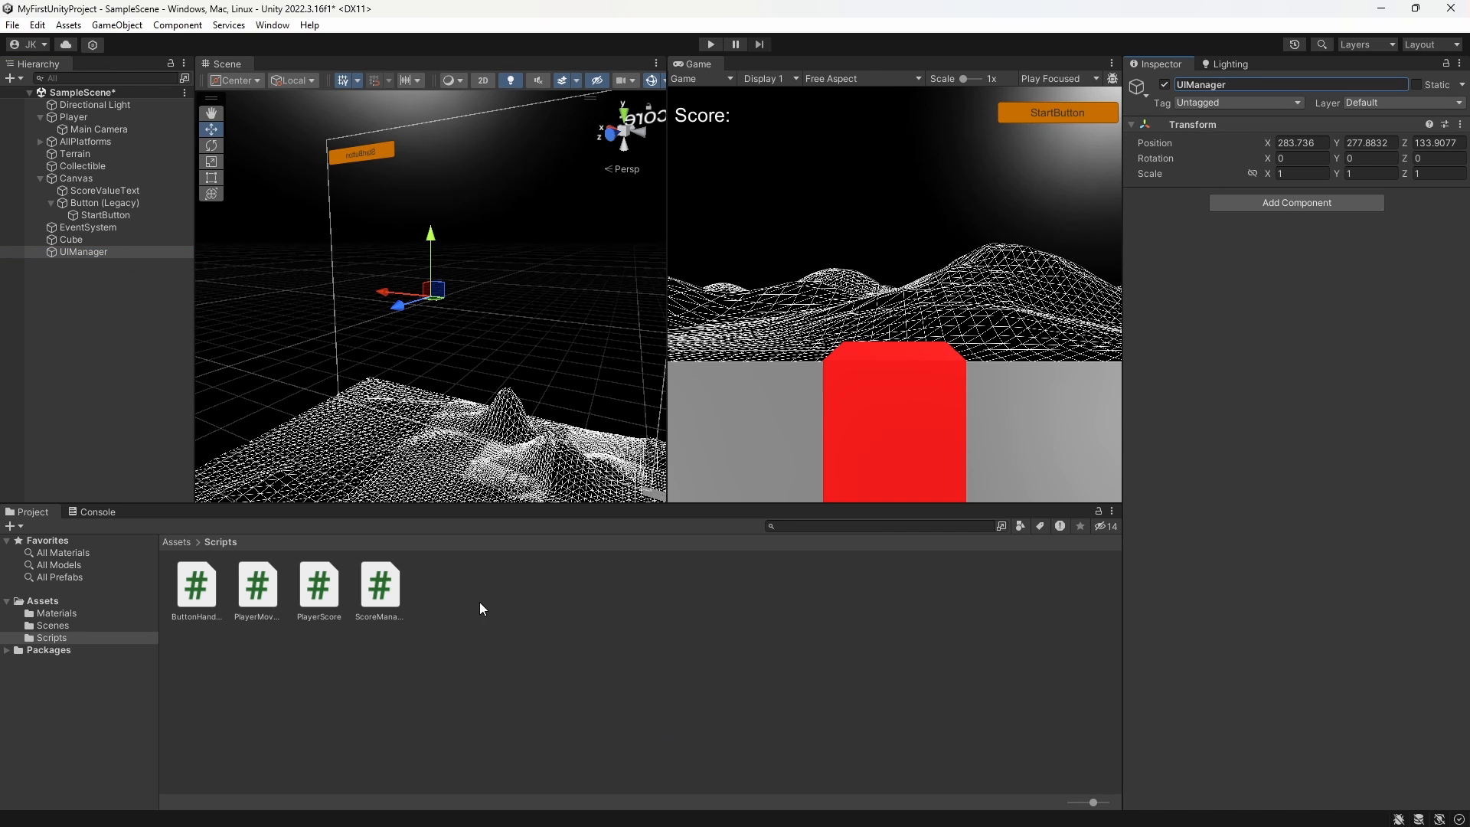
Step: Attach the ButtonHandler script to the UIManager object
click(380, 591)
click(228, 591)
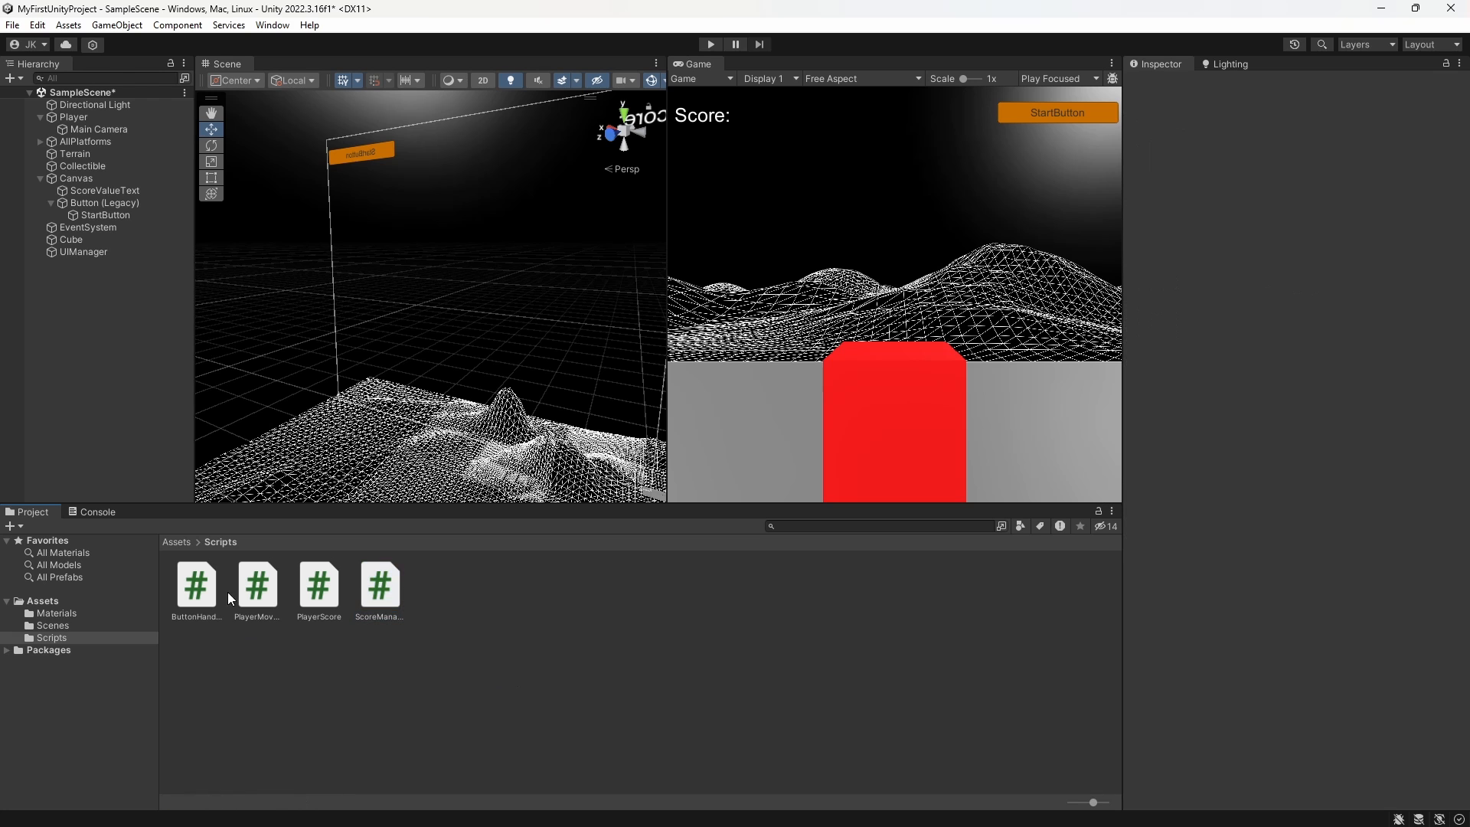
click(84, 252)
drag(196, 586, 95, 203)
Step: Add an On Click entry to Button (Legacy) and assign UIManager as its target object
scroll(1222, 533, down, 2)
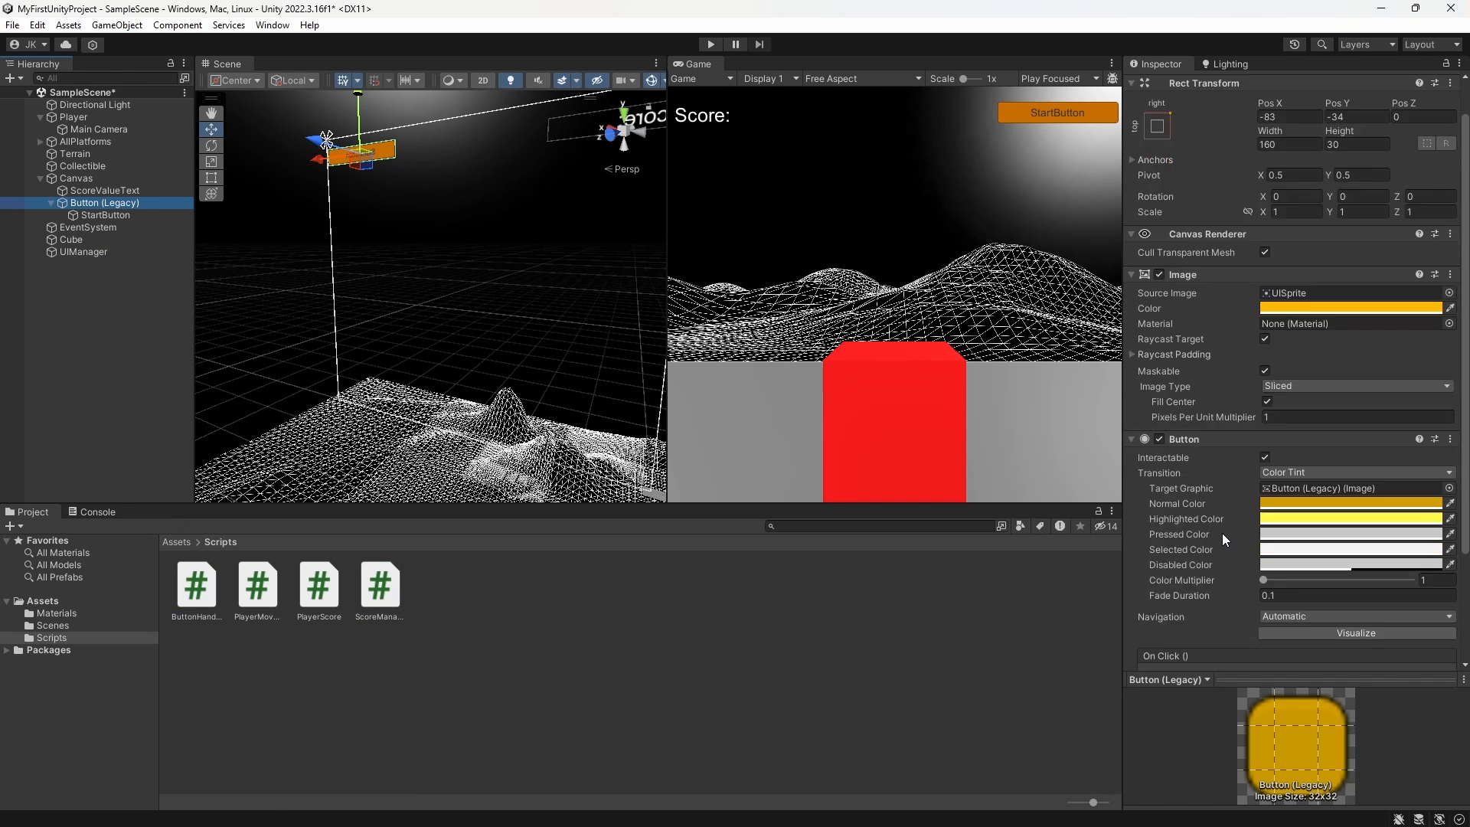
scroll(1222, 539, down, 3)
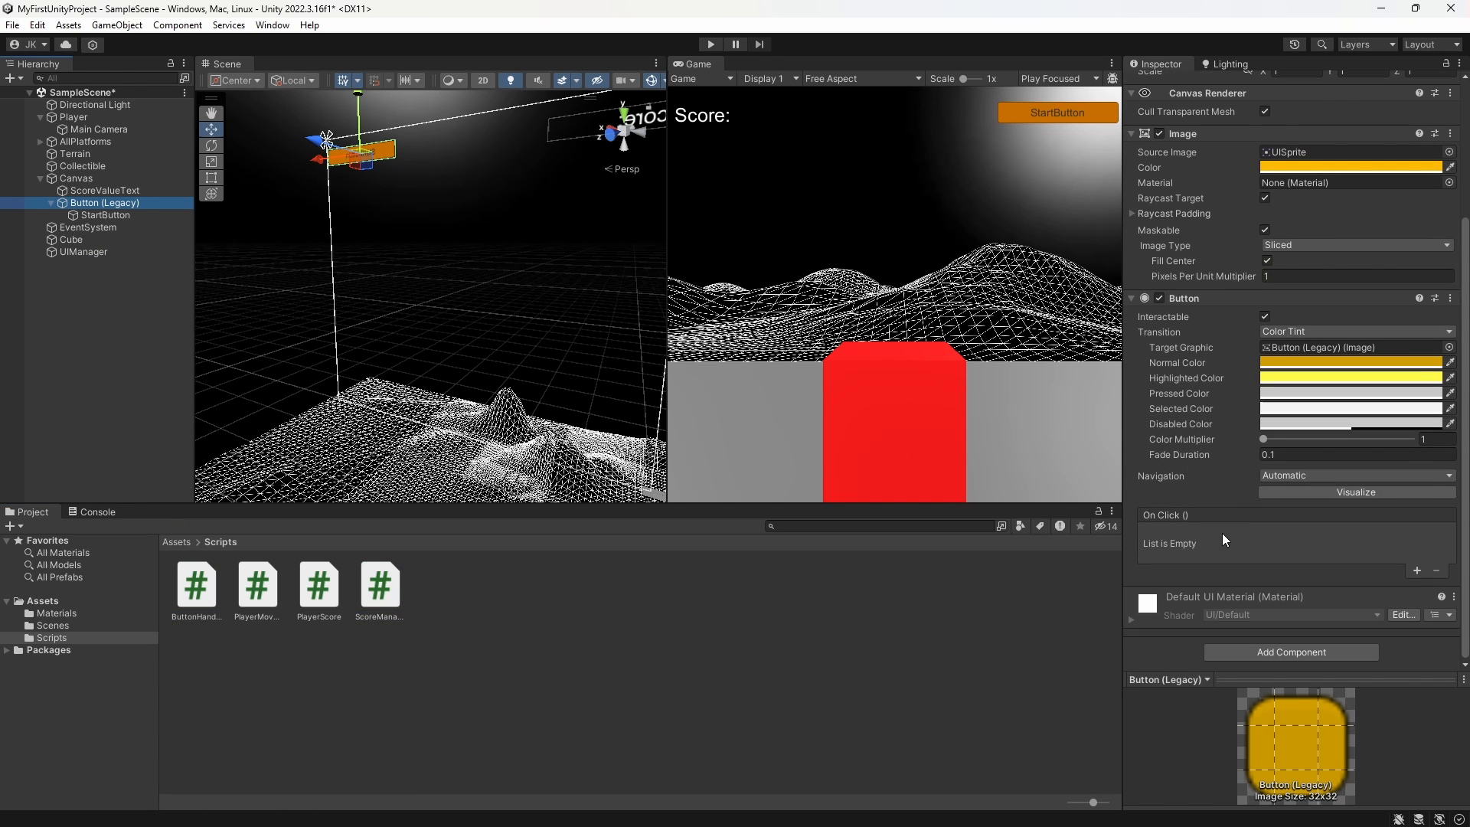
click(1417, 571)
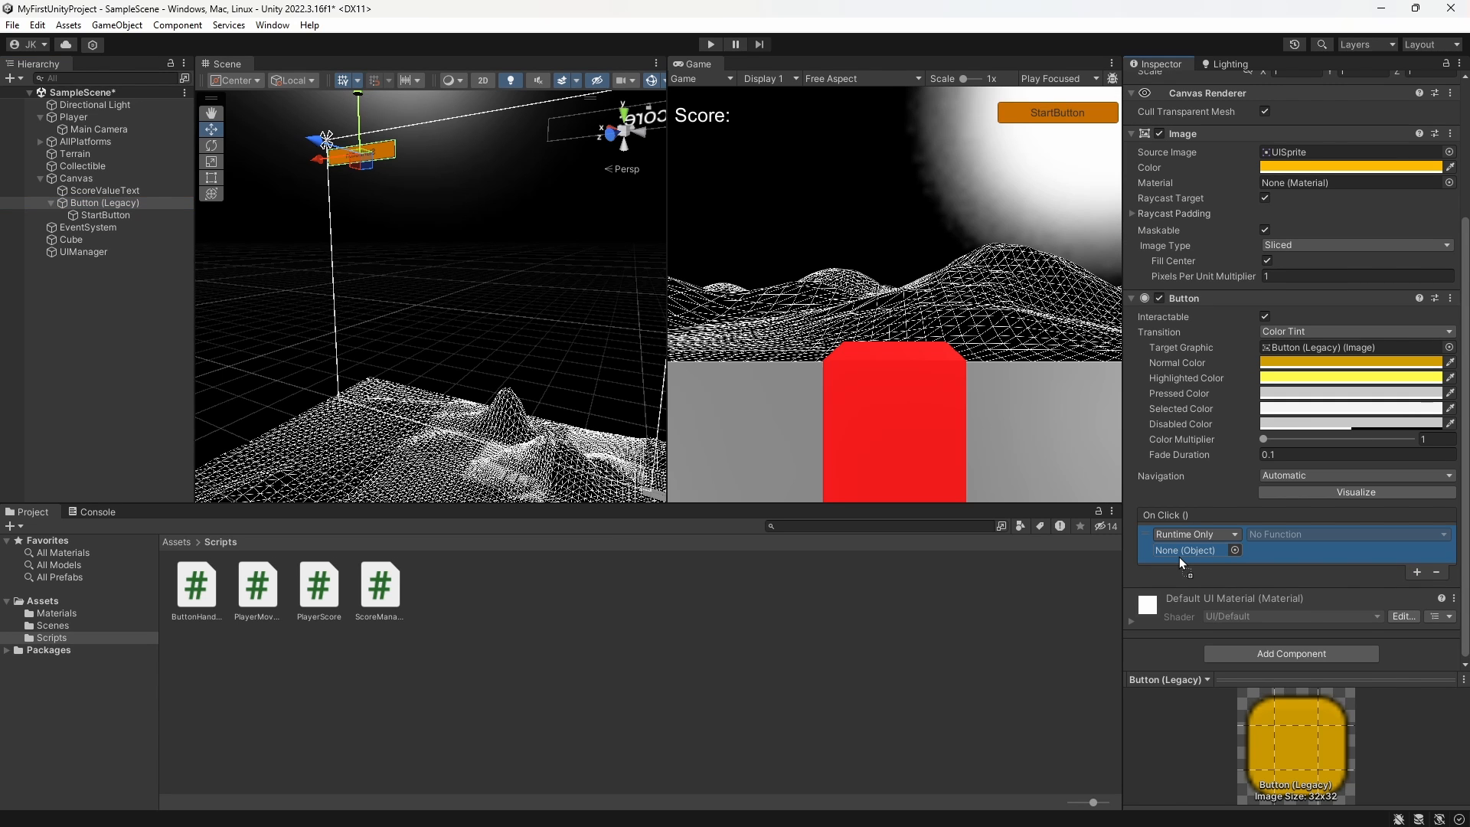
drag(74, 252, 1203, 550)
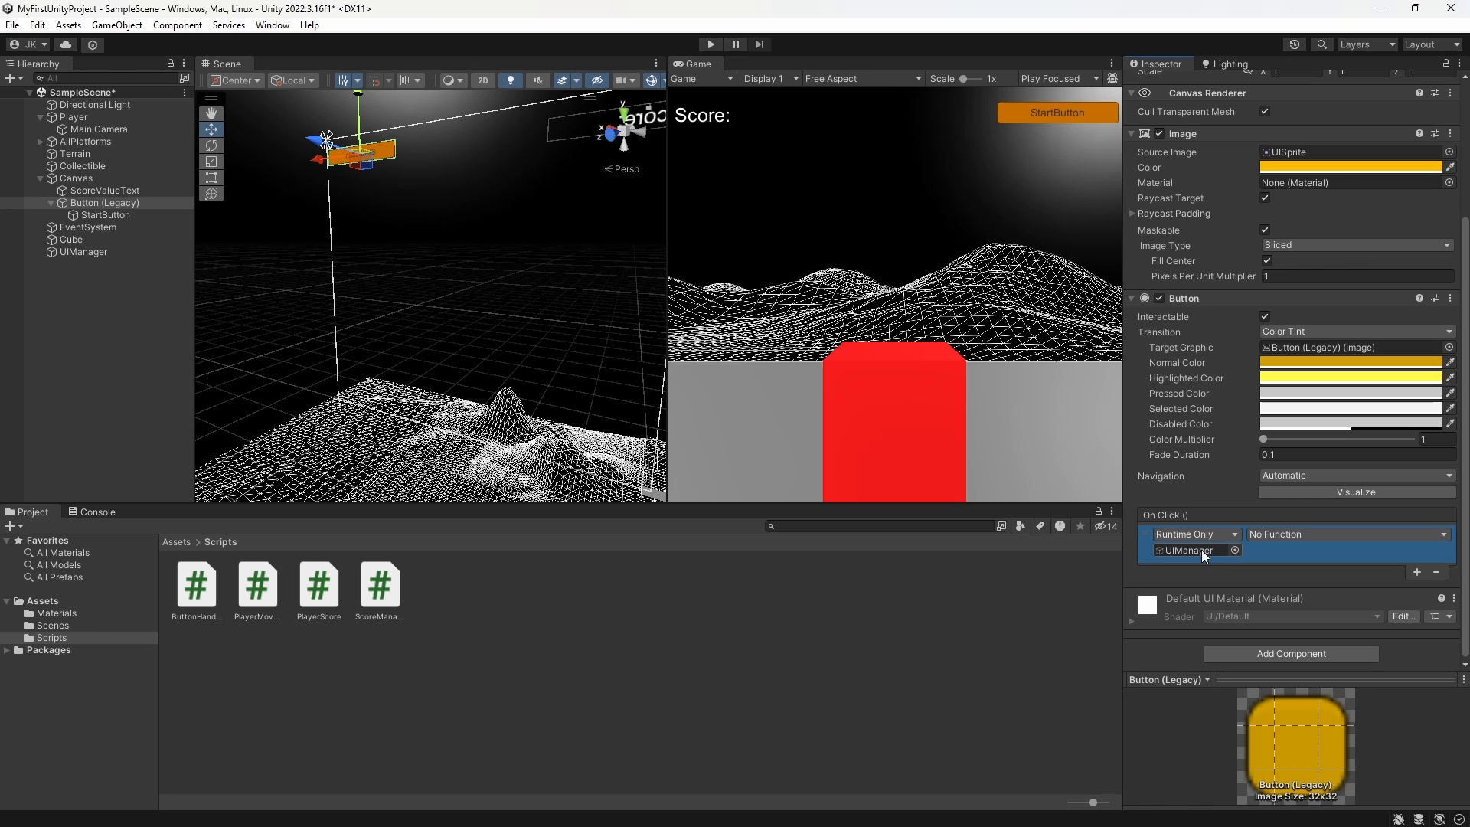
Step: Examine the functions that UIManager's ButtonHandler component offers for the button's On Click entry
click(1308, 535)
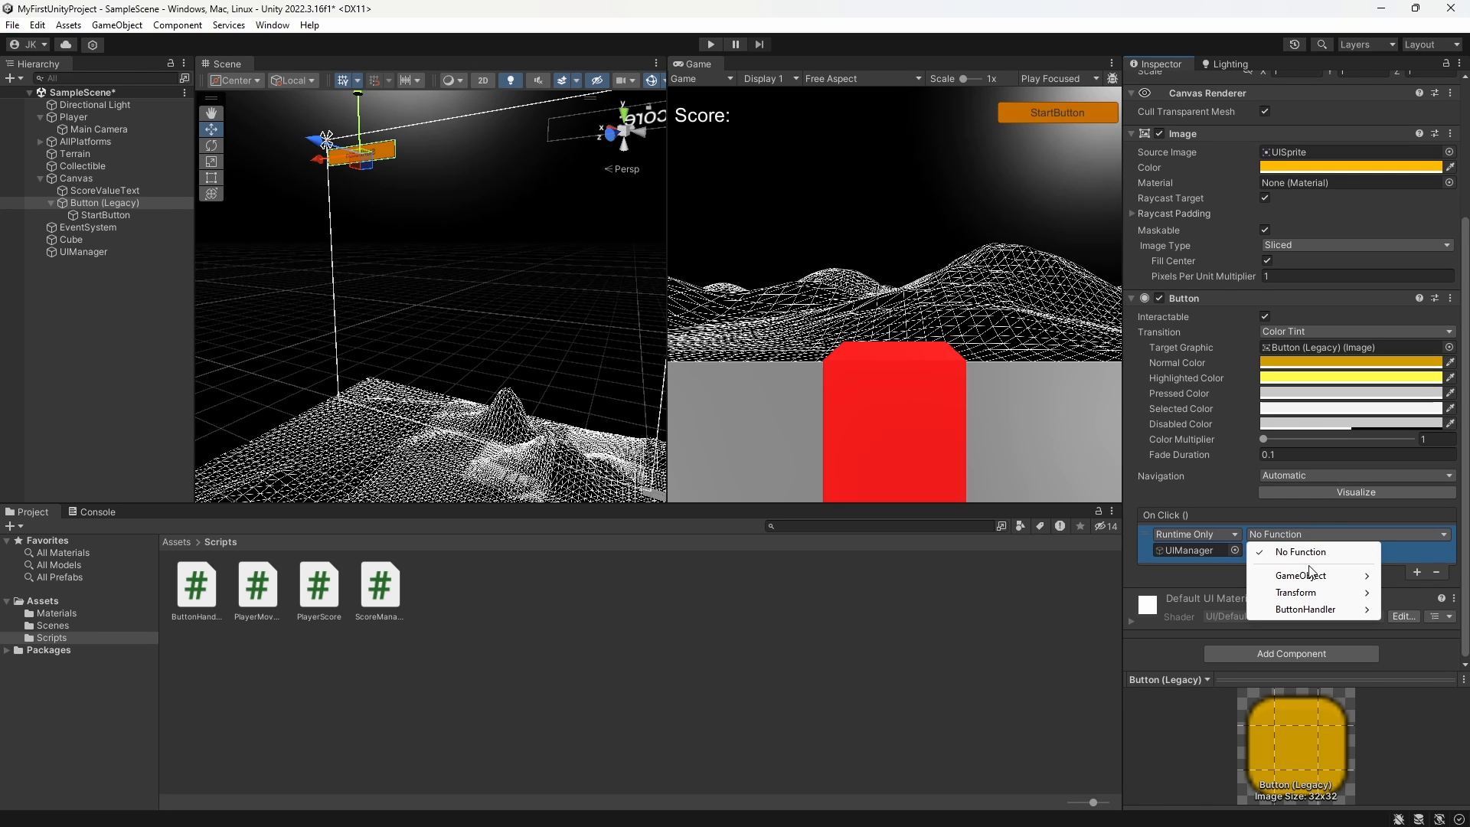
mouse_move(1311, 580)
mouse_move(1297, 612)
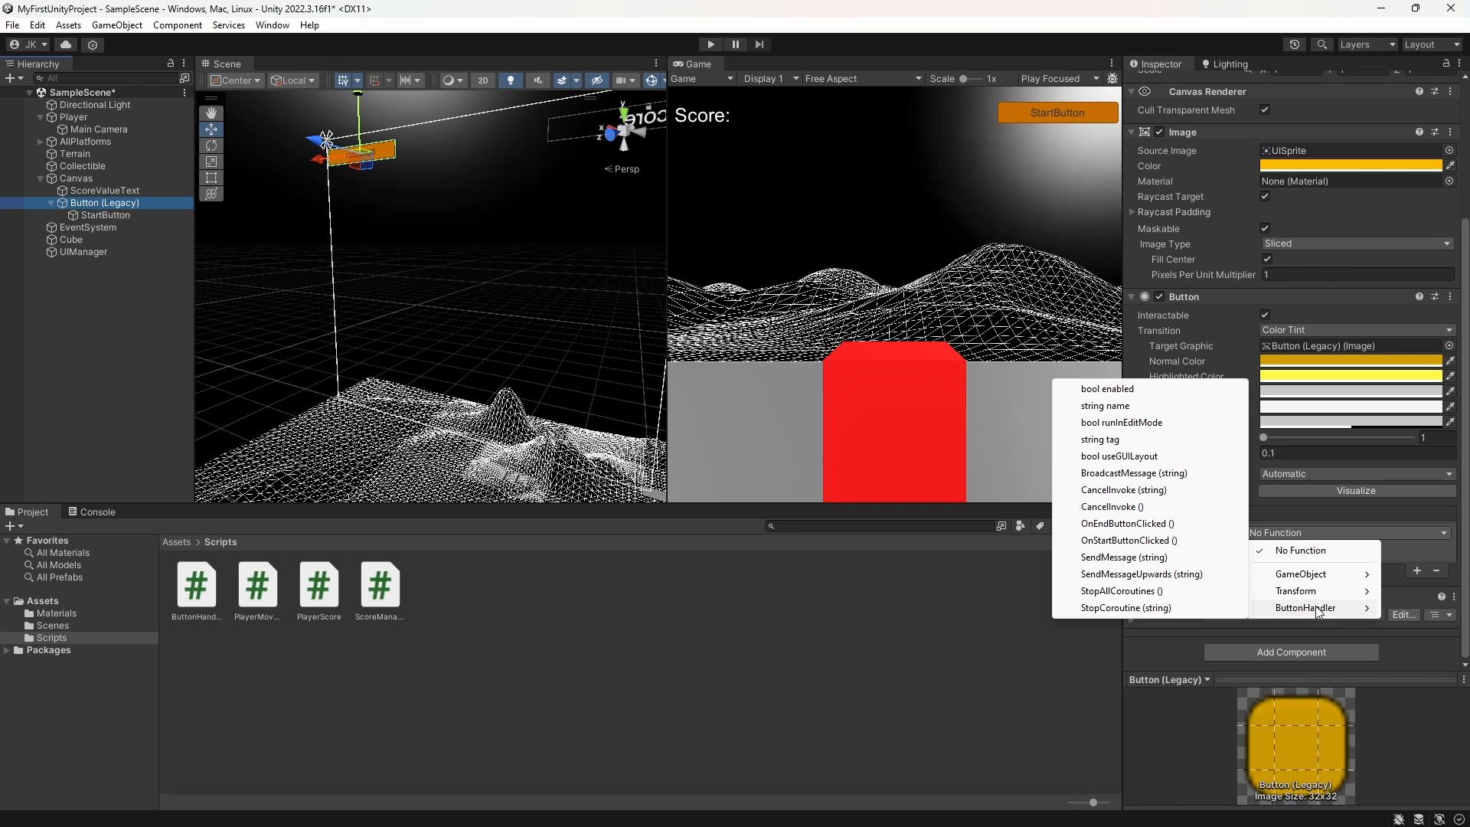
click(1418, 548)
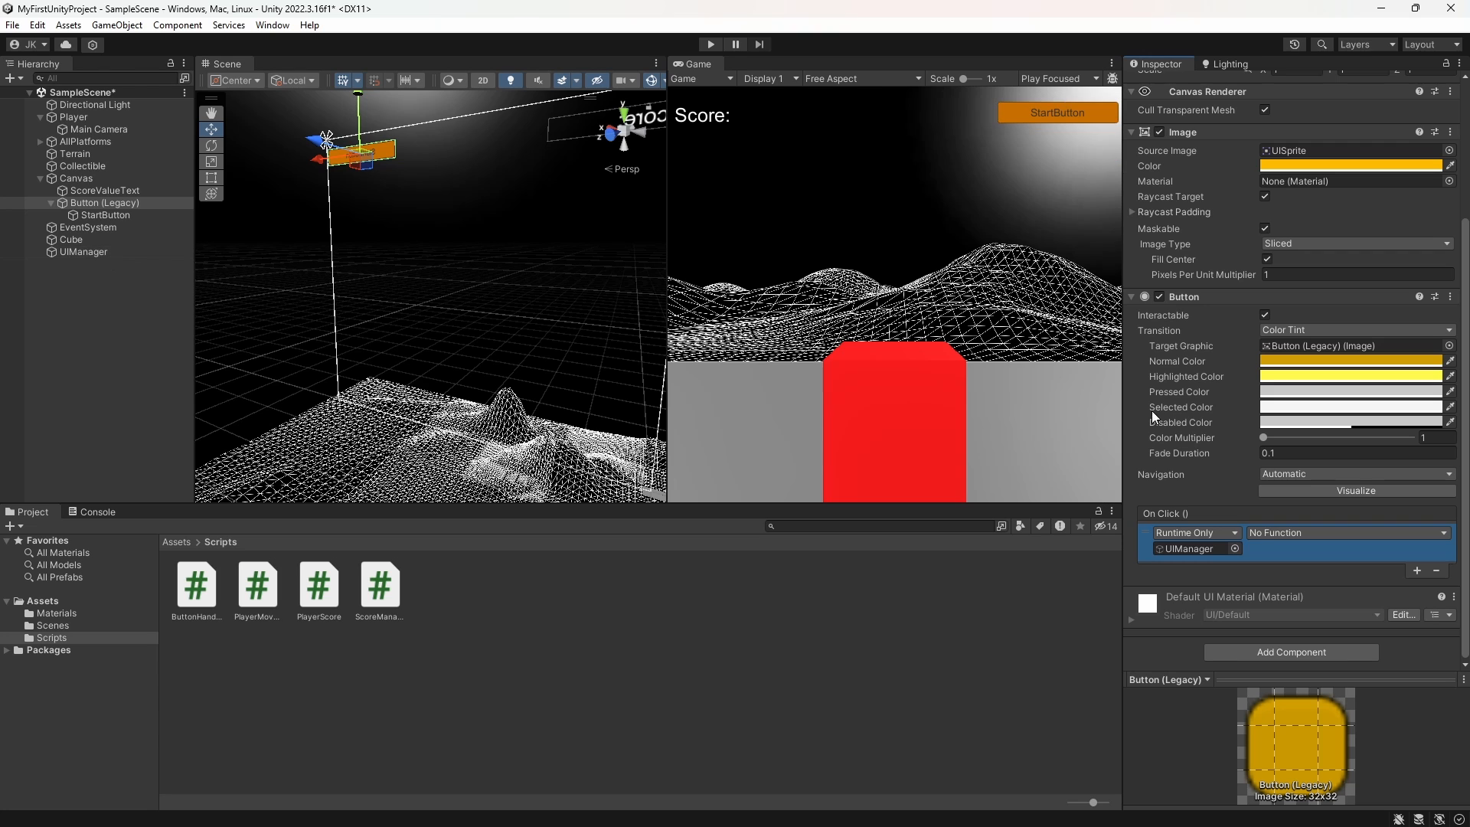
Step: Check UIManager's attached script and assign ButtonHandler's OnStartButtonClicked function to the On Click entry of Button (Legacy)
click(84, 252)
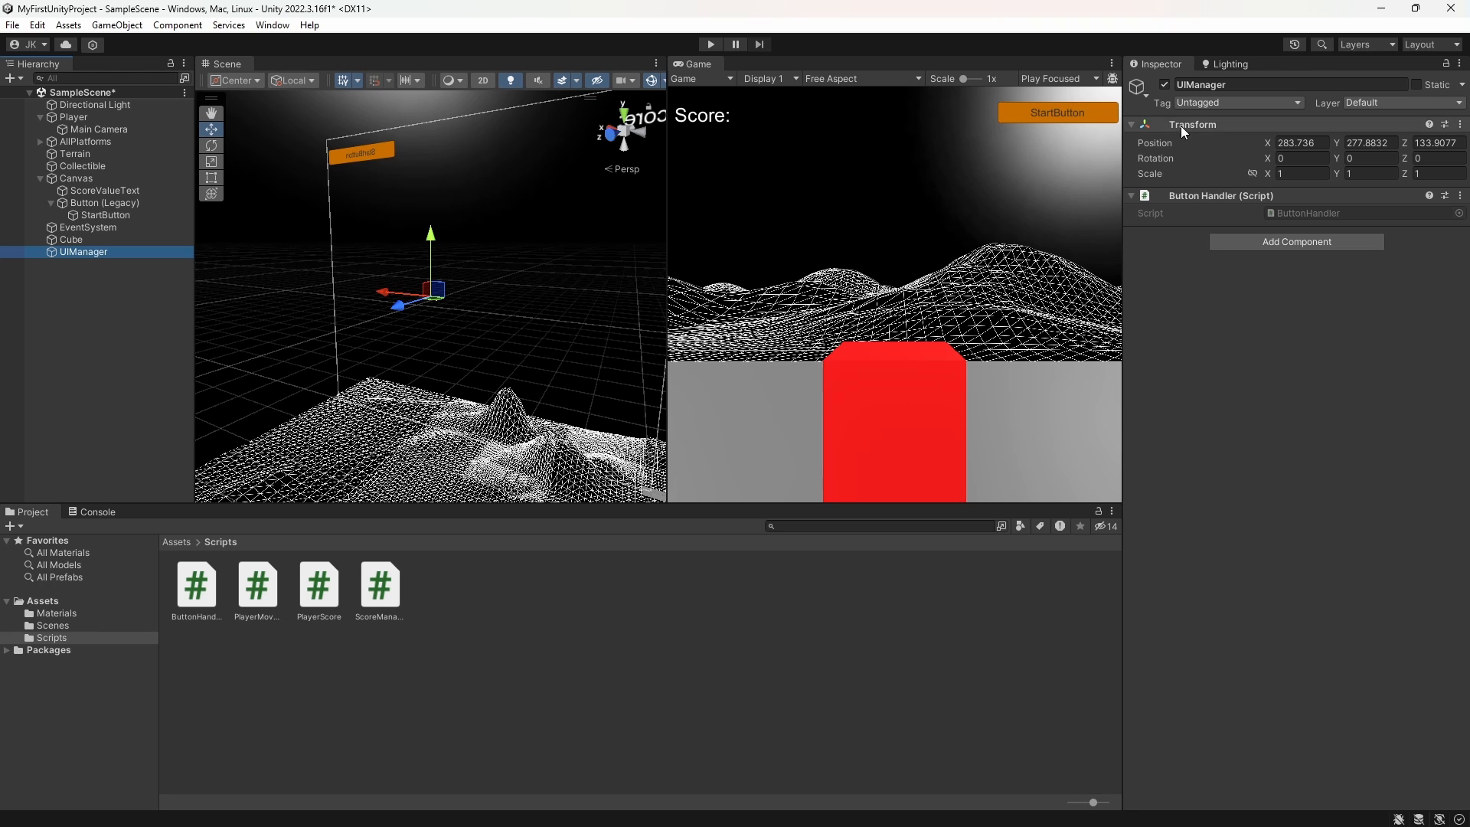
click(105, 203)
click(1348, 533)
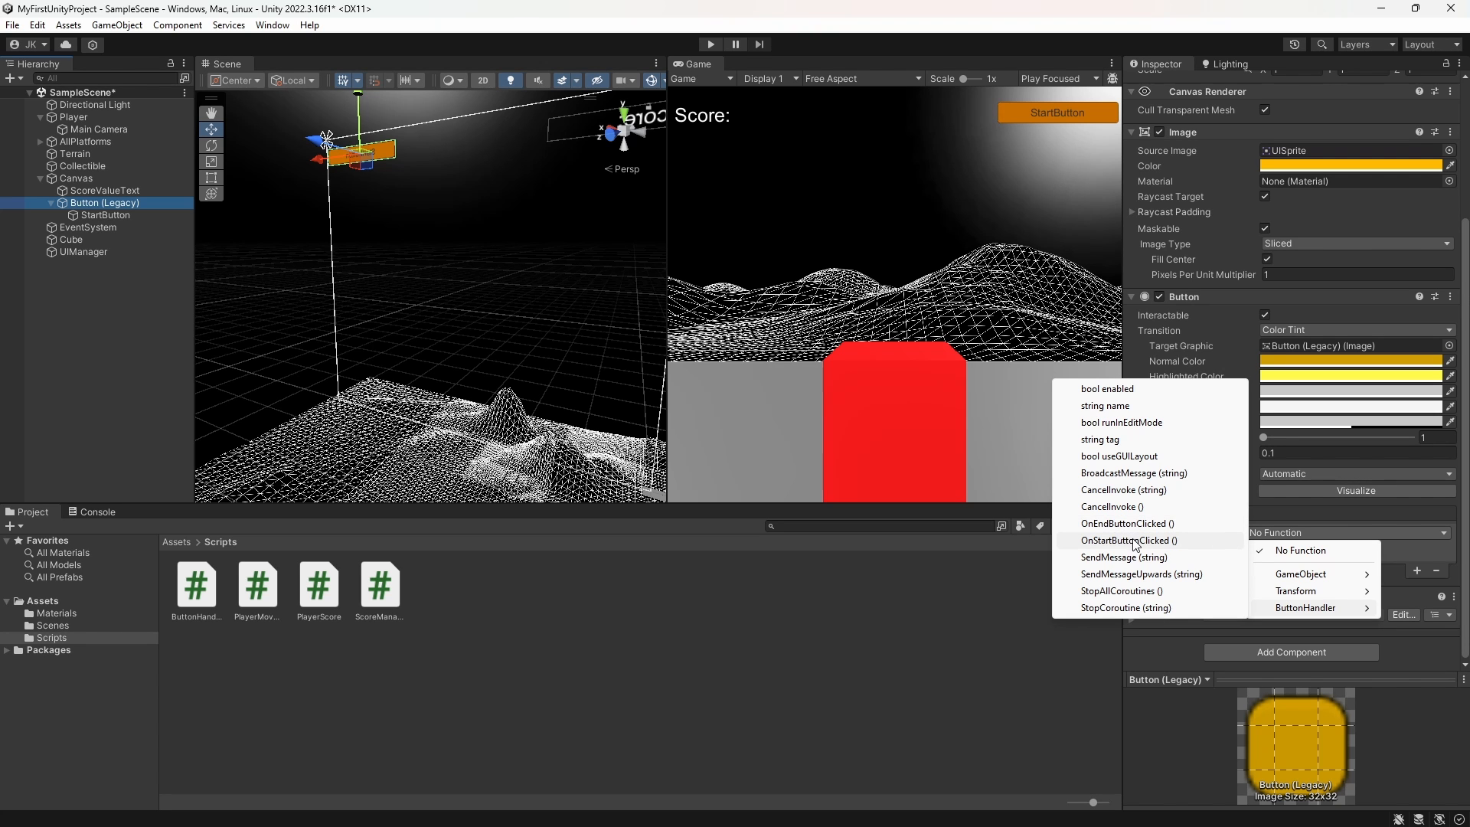
click(1133, 541)
Step: Run the game and activate StartButton repeatedly, checking the Console for the logged click messages
click(711, 44)
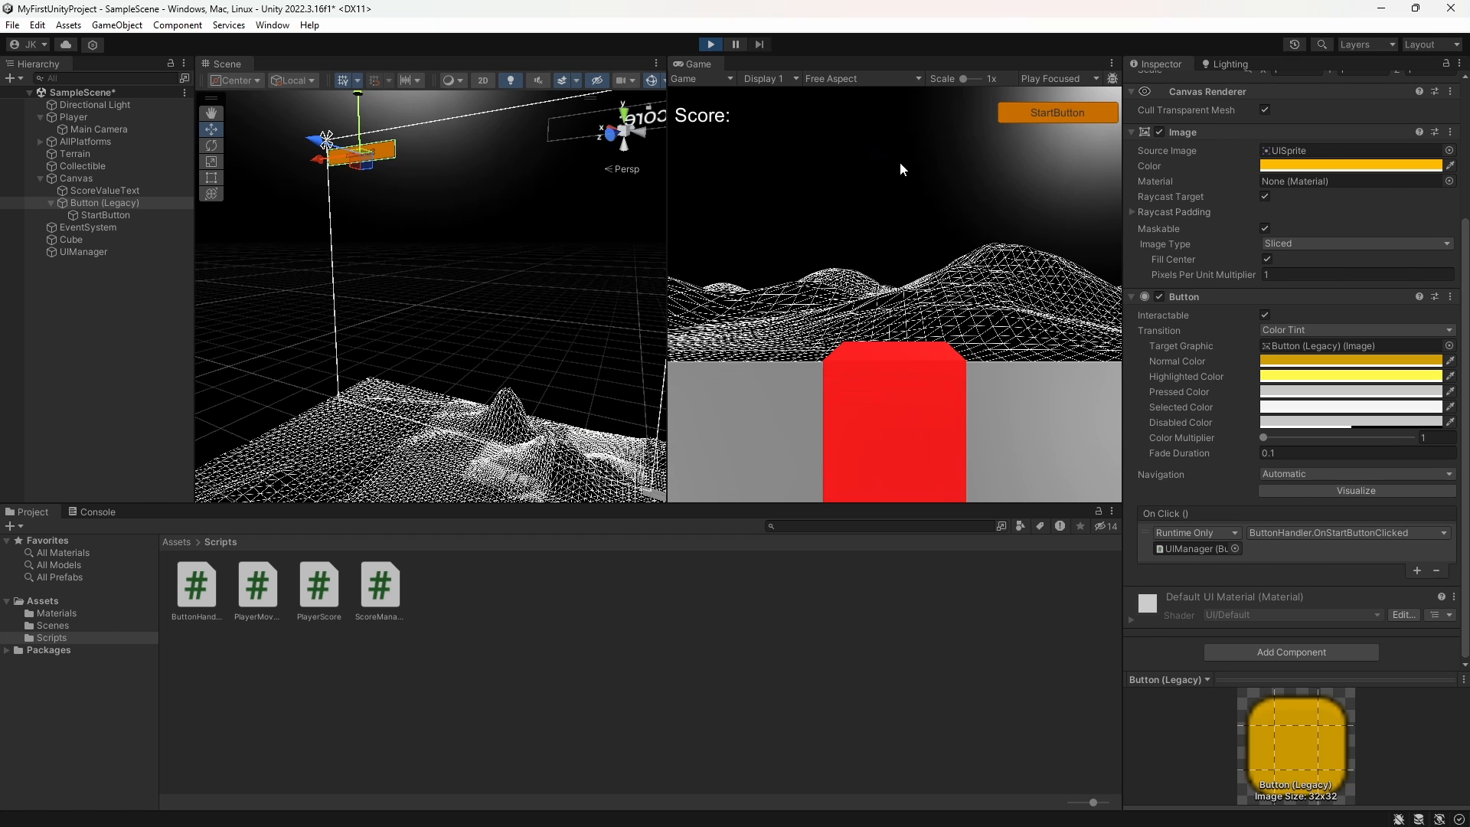
click(1048, 111)
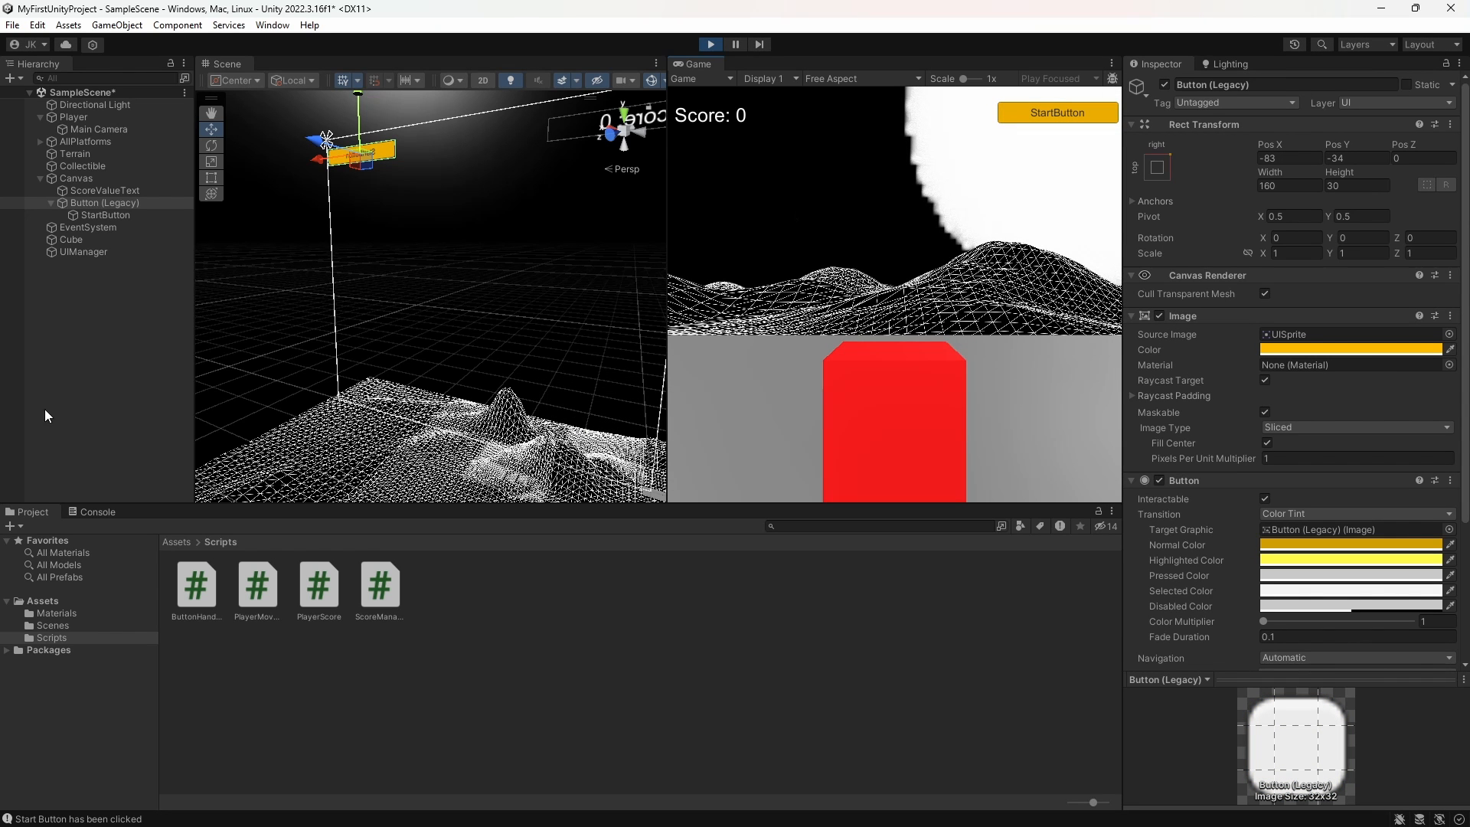
click(92, 511)
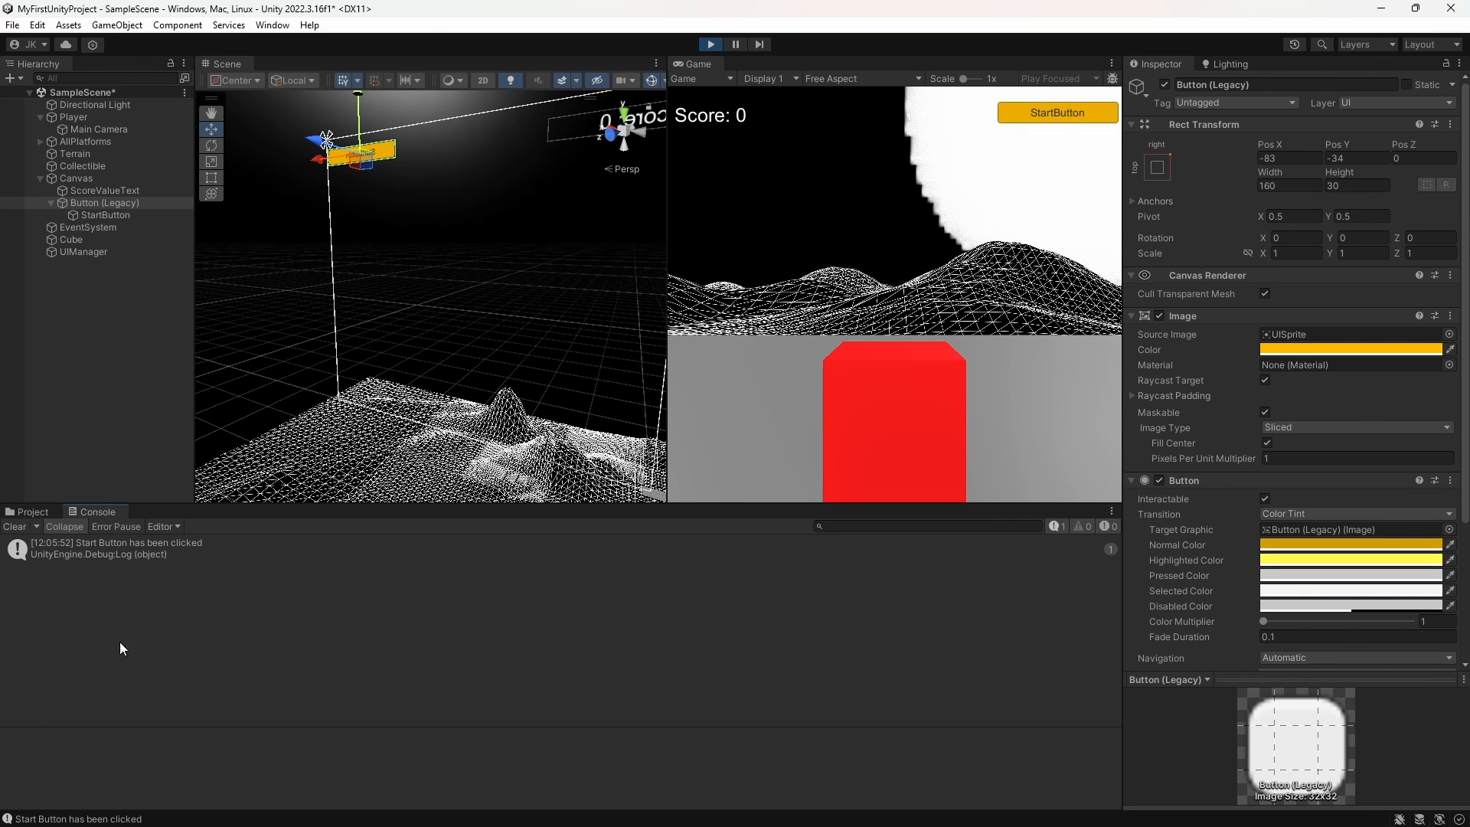
triple_click(1051, 122)
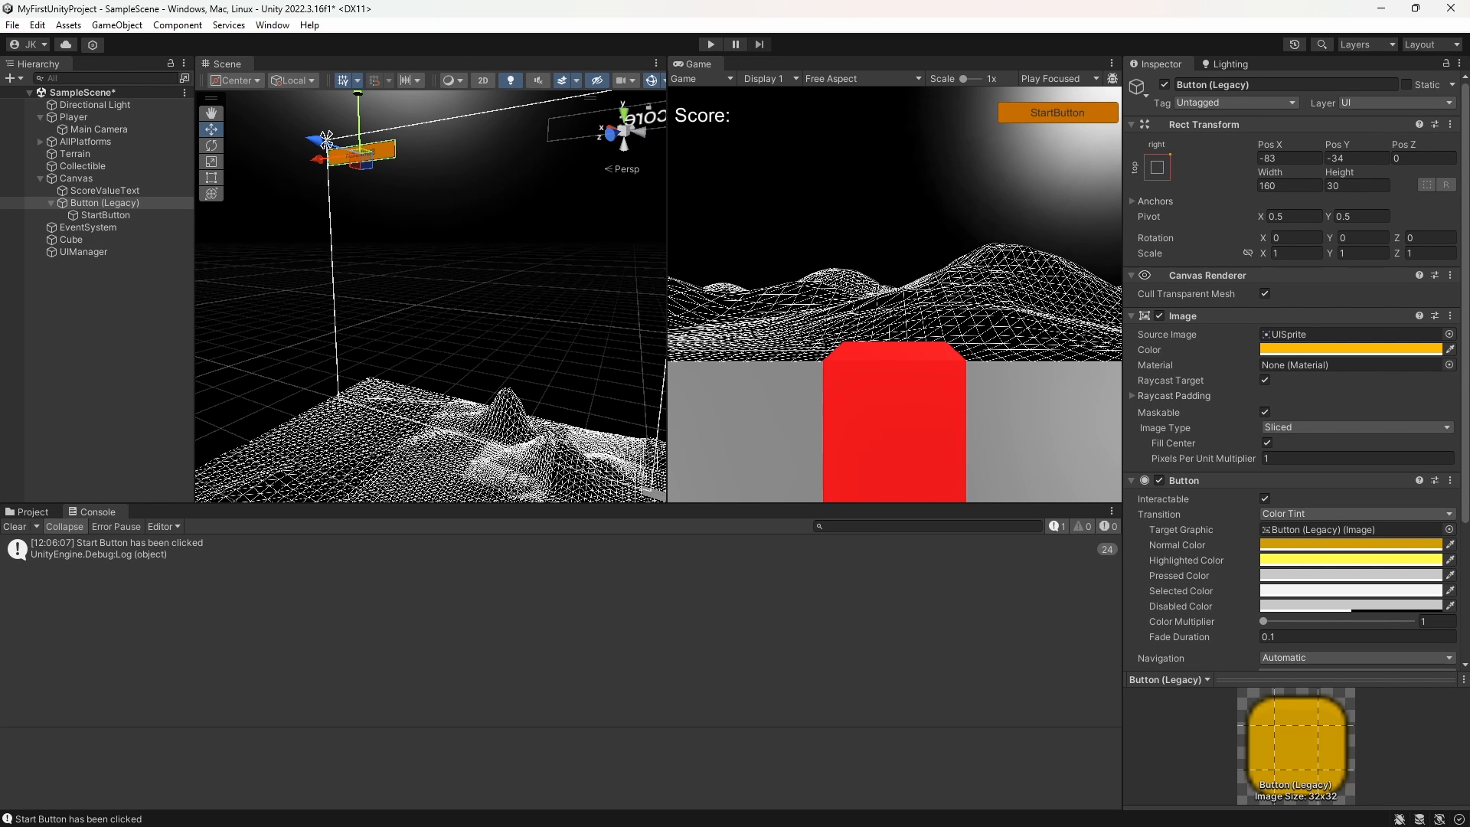
Step: Add a UI slider under Canvas and move it down to a Pos Y of about -254
right_click(81, 178)
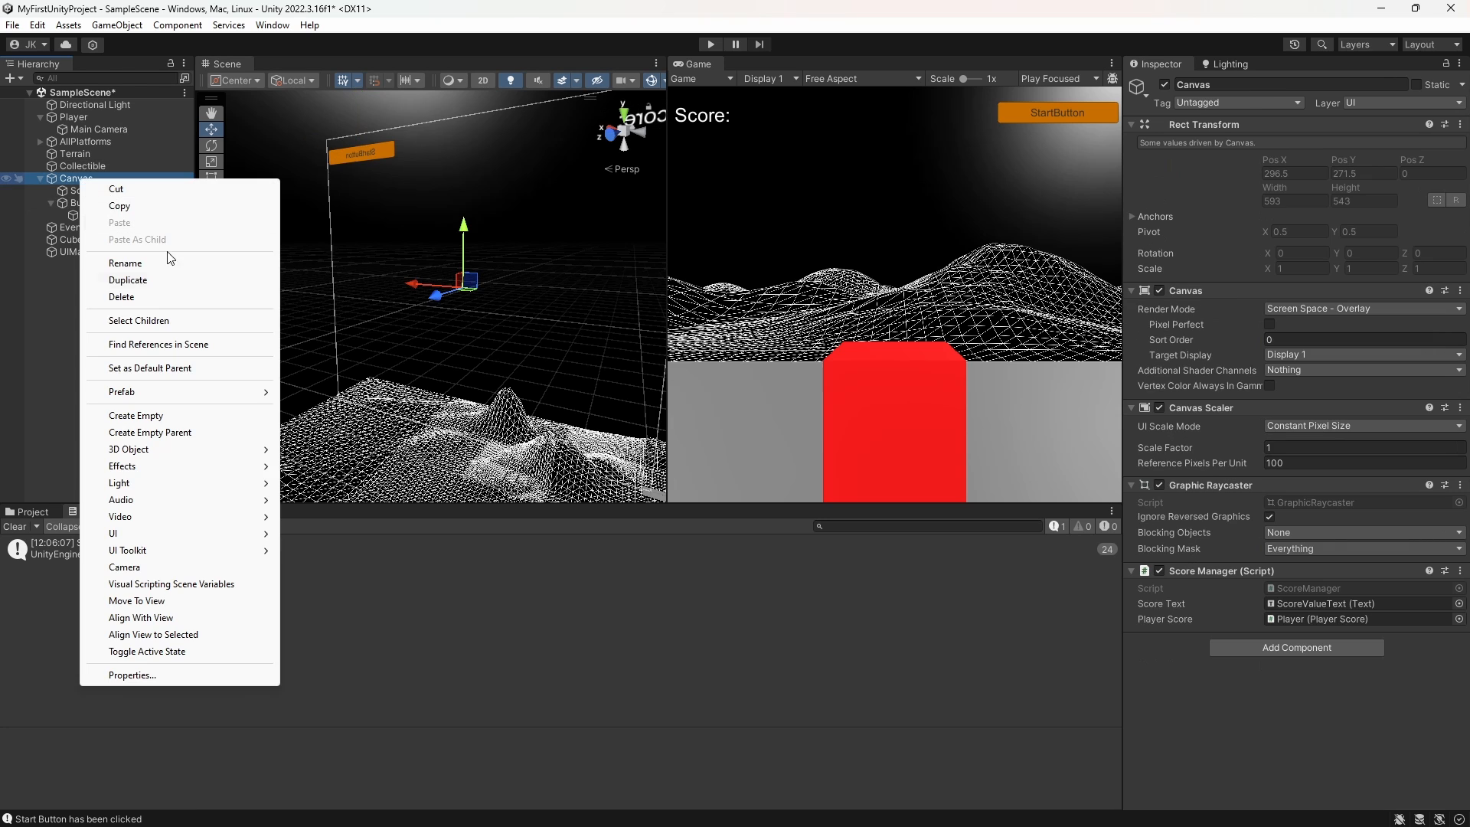
mouse_move(204, 534)
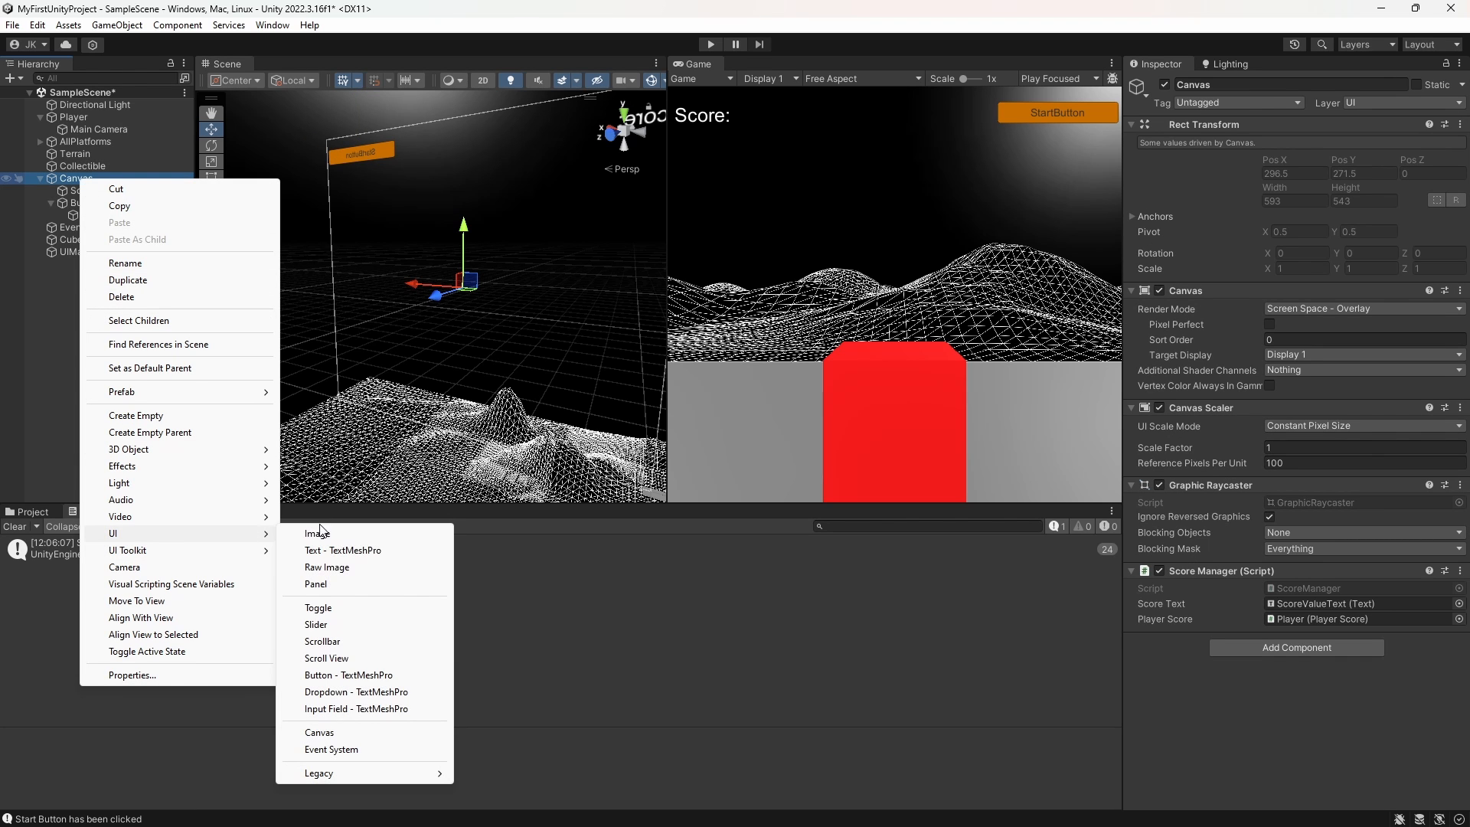
click(325, 624)
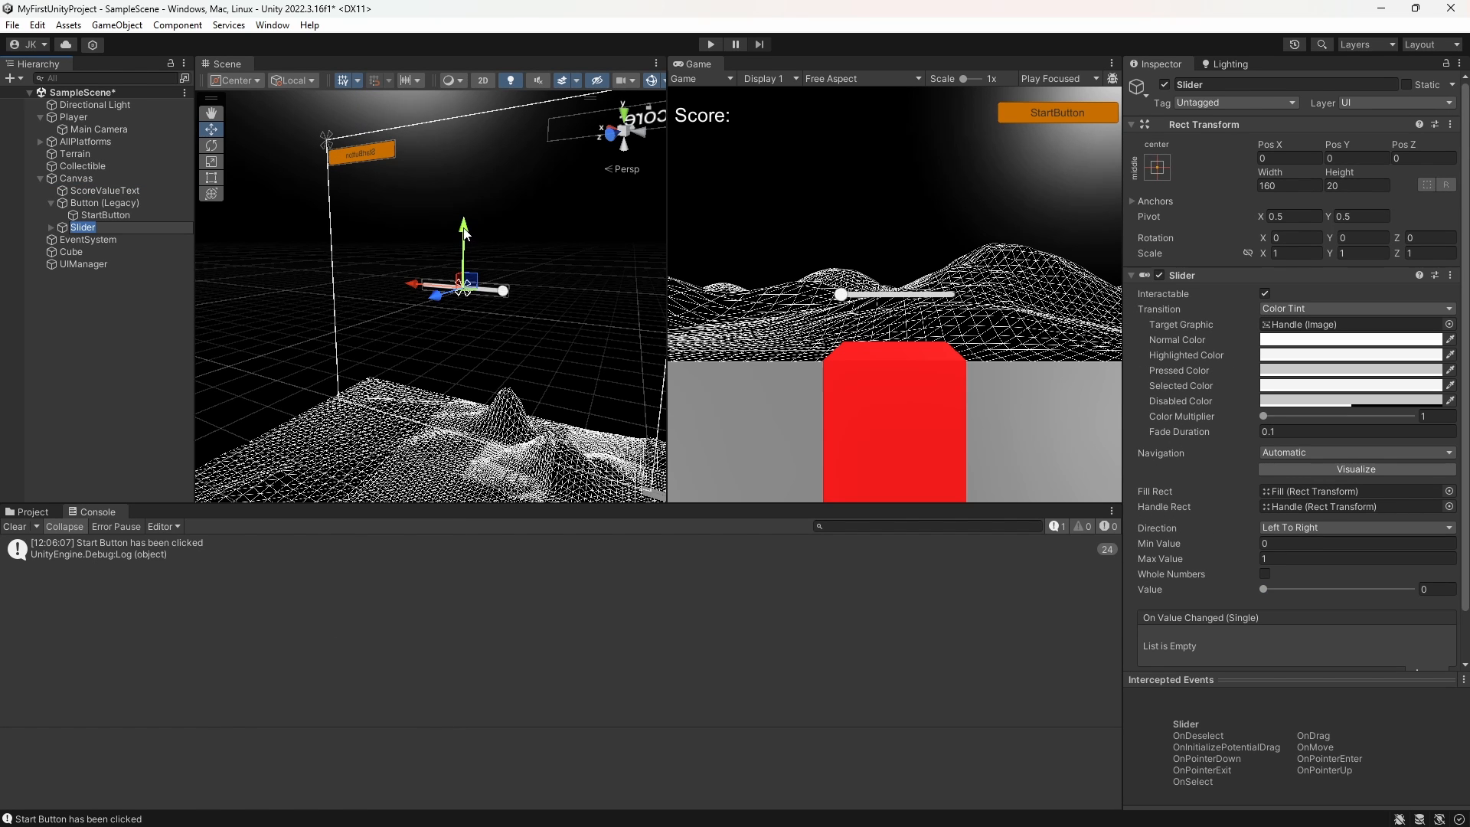
drag(465, 233, 465, 381)
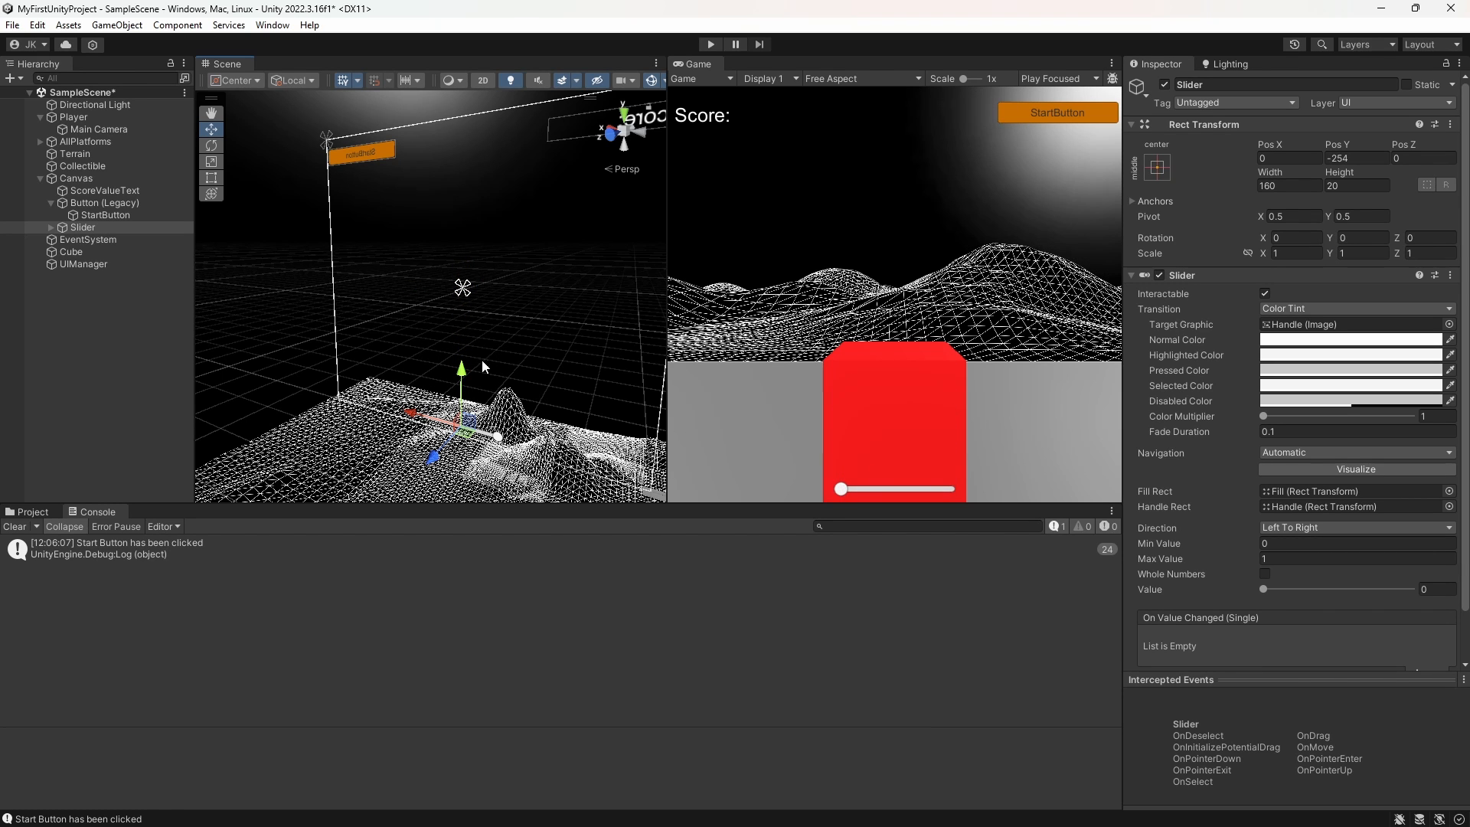
Step: Try out the slider's value handle, leaving it at 0, and rename the slider HealthBar
click(1265, 588)
drag(1265, 588, 1224, 587)
click(84, 228)
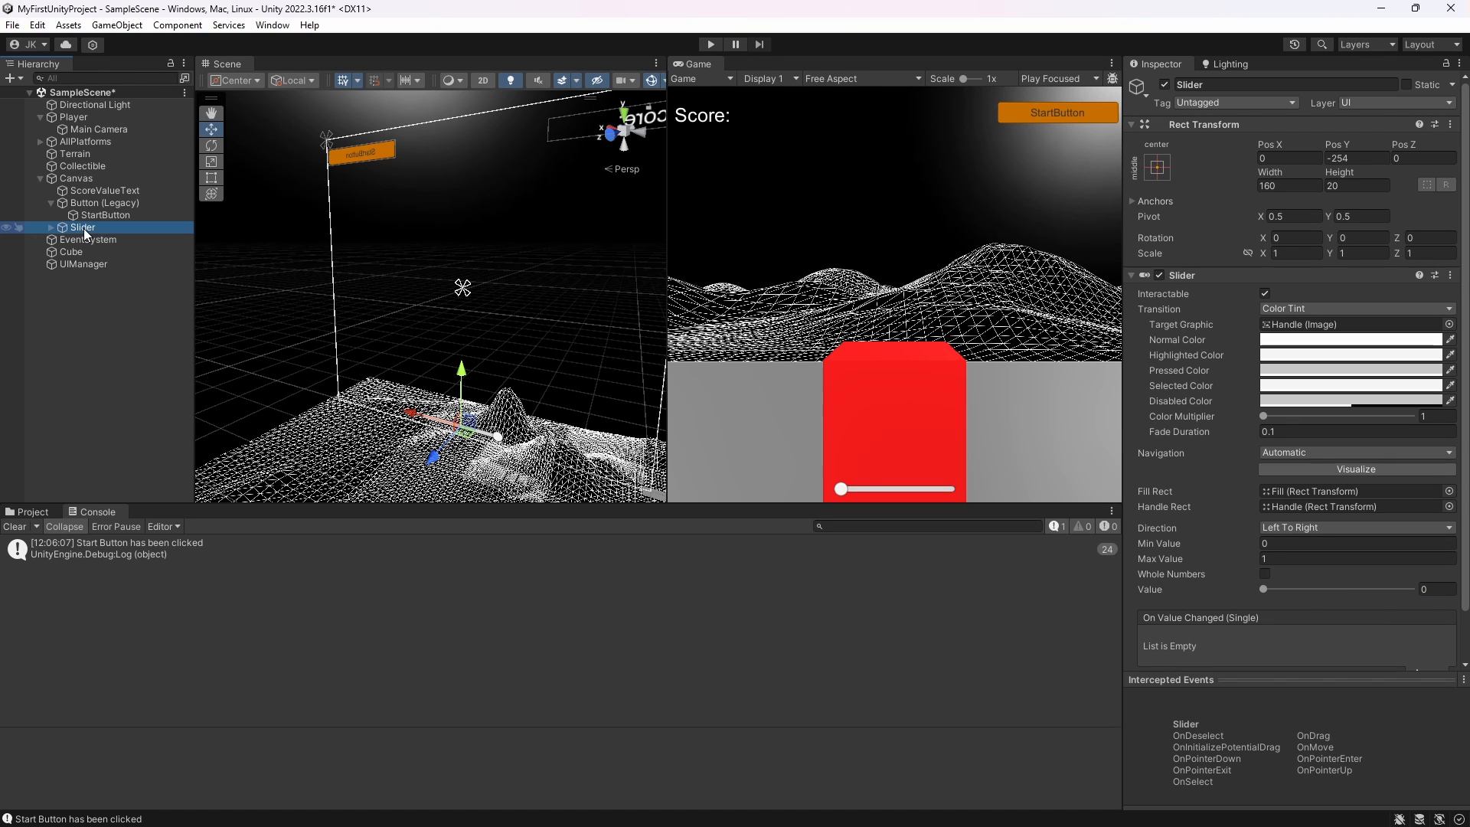
click(84, 229)
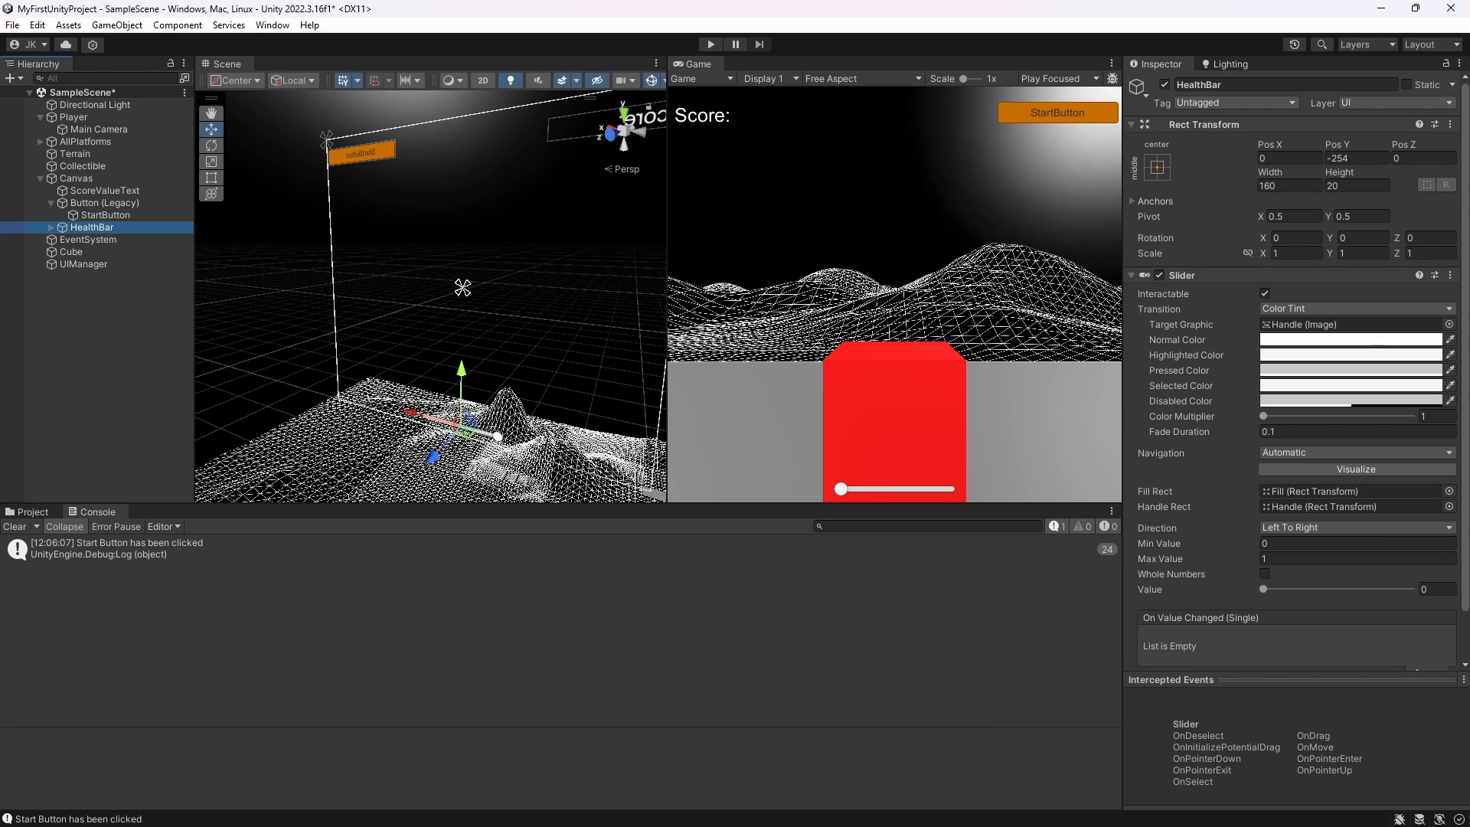
Step: Turn off Interactable for the HealthBar slider and set its Max Value to 10
click(1265, 293)
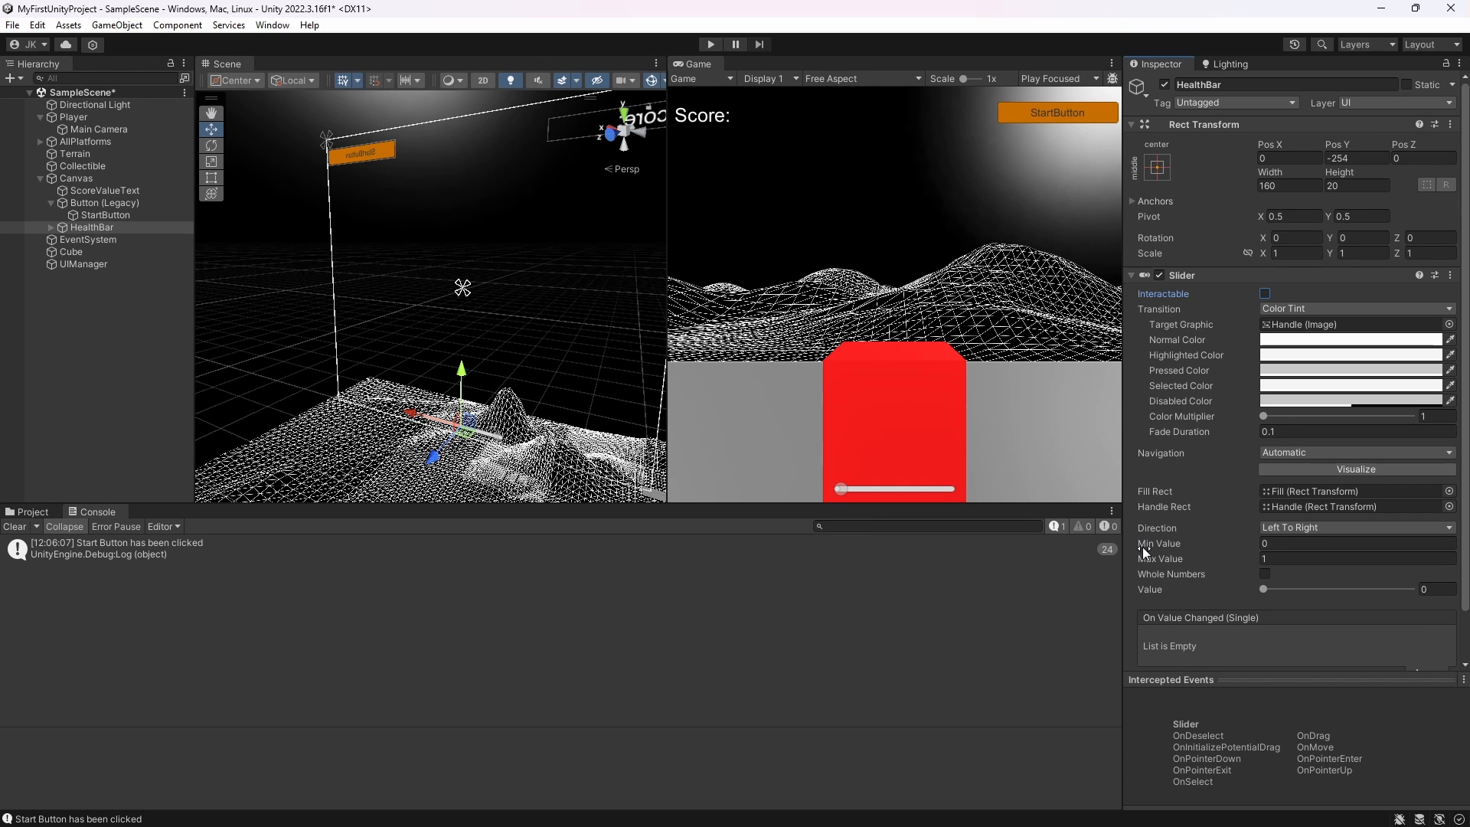
click(1264, 544)
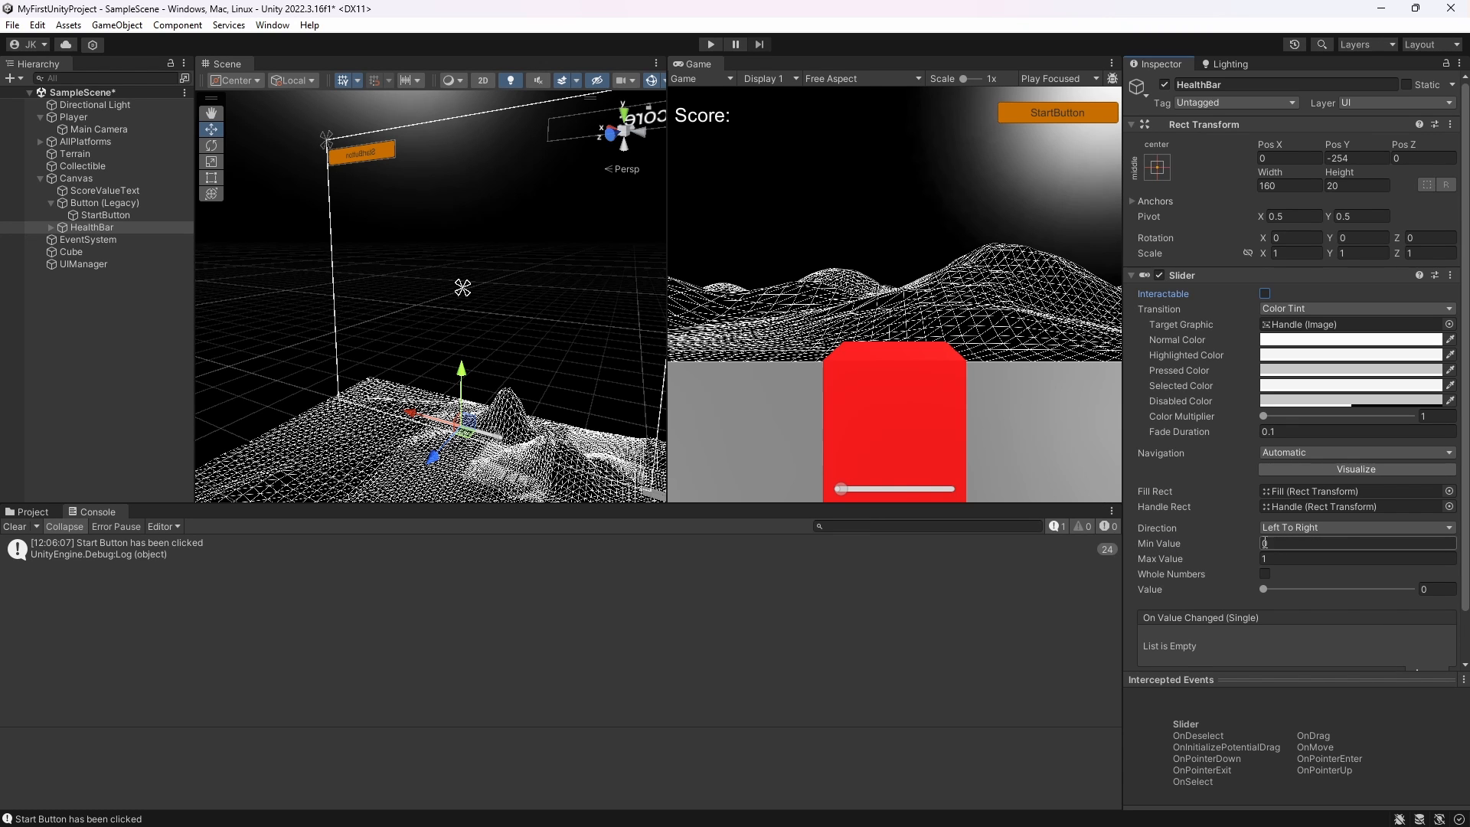
drag(1263, 589, 1367, 588)
drag(1364, 583, 1256, 579)
click(1217, 559)
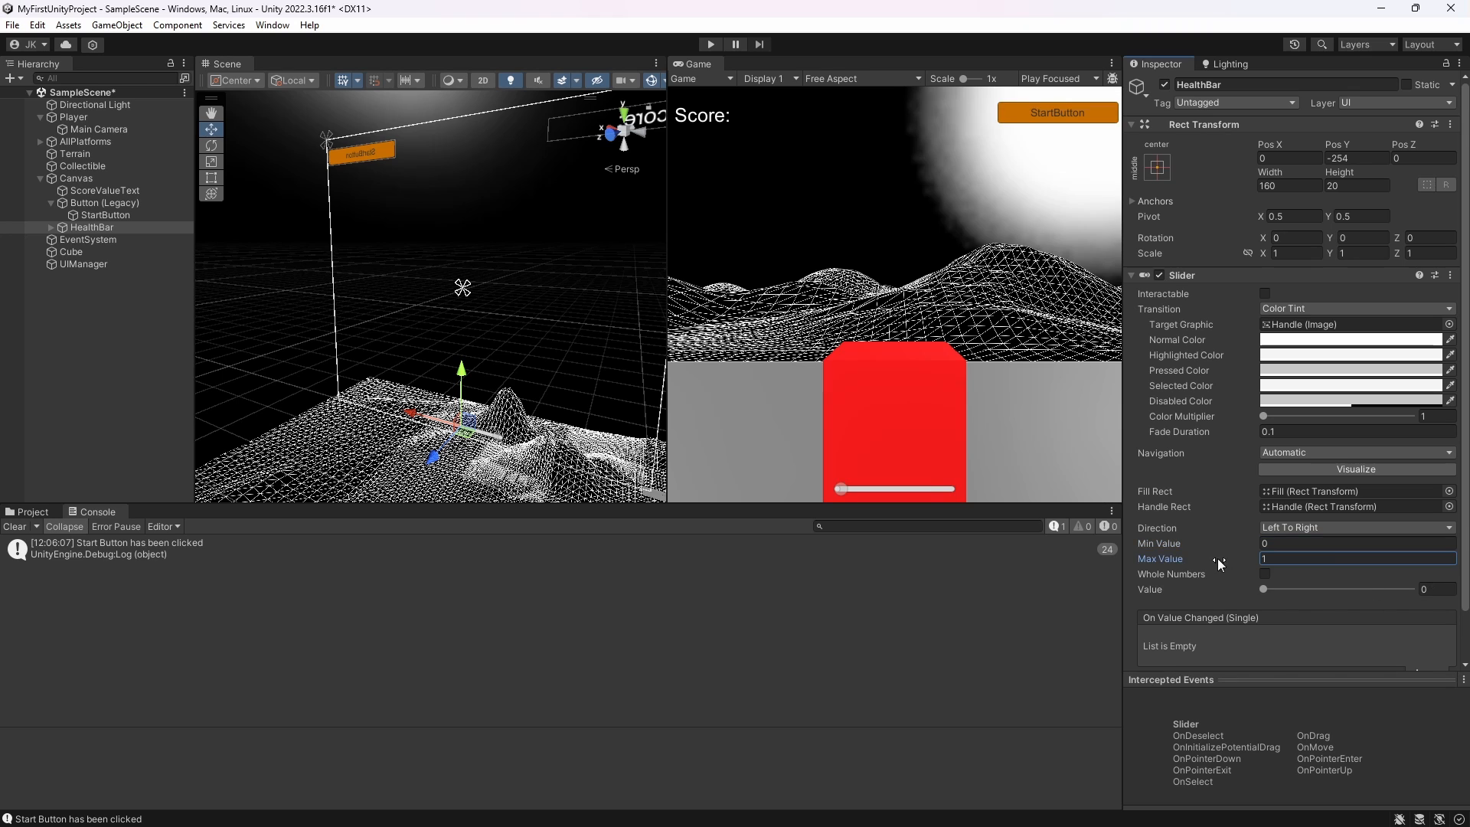
double_click(1324, 560)
text(10)
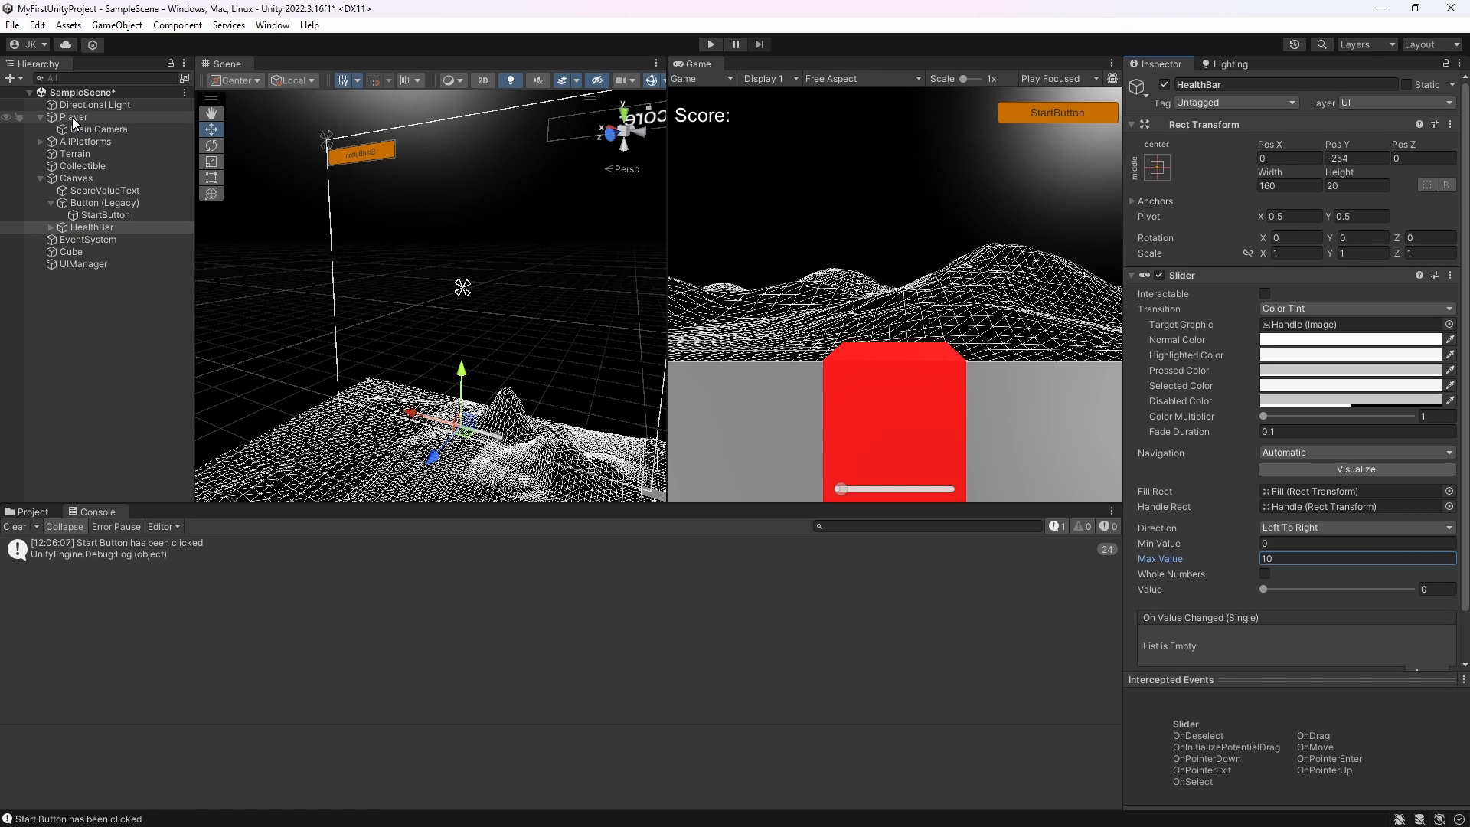
Step: Try Scale With Screen Size as the Canvas's UI Scale Mode while the game is running, and stop the game
key(ctrl+p)
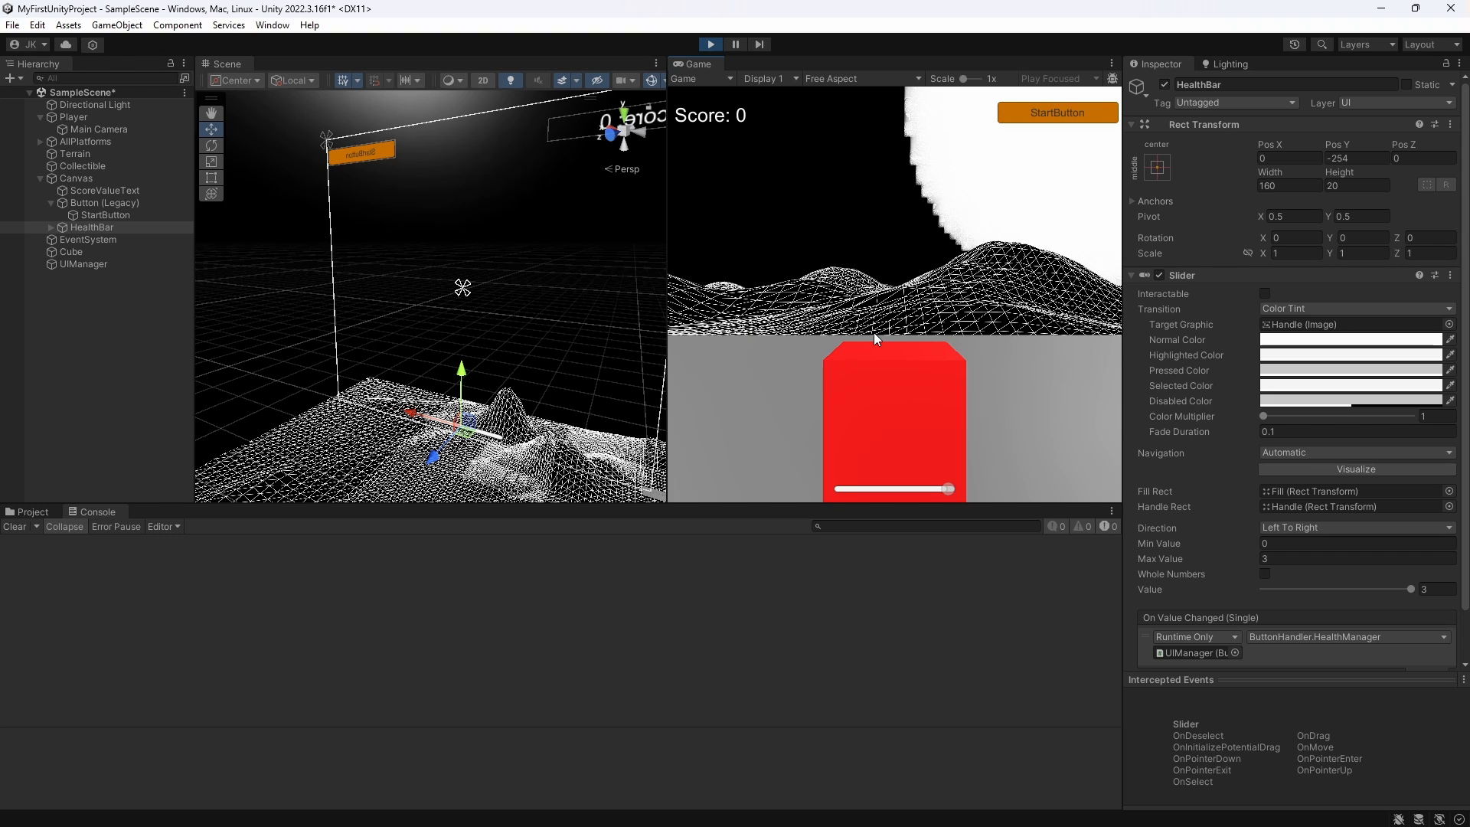
click(67, 179)
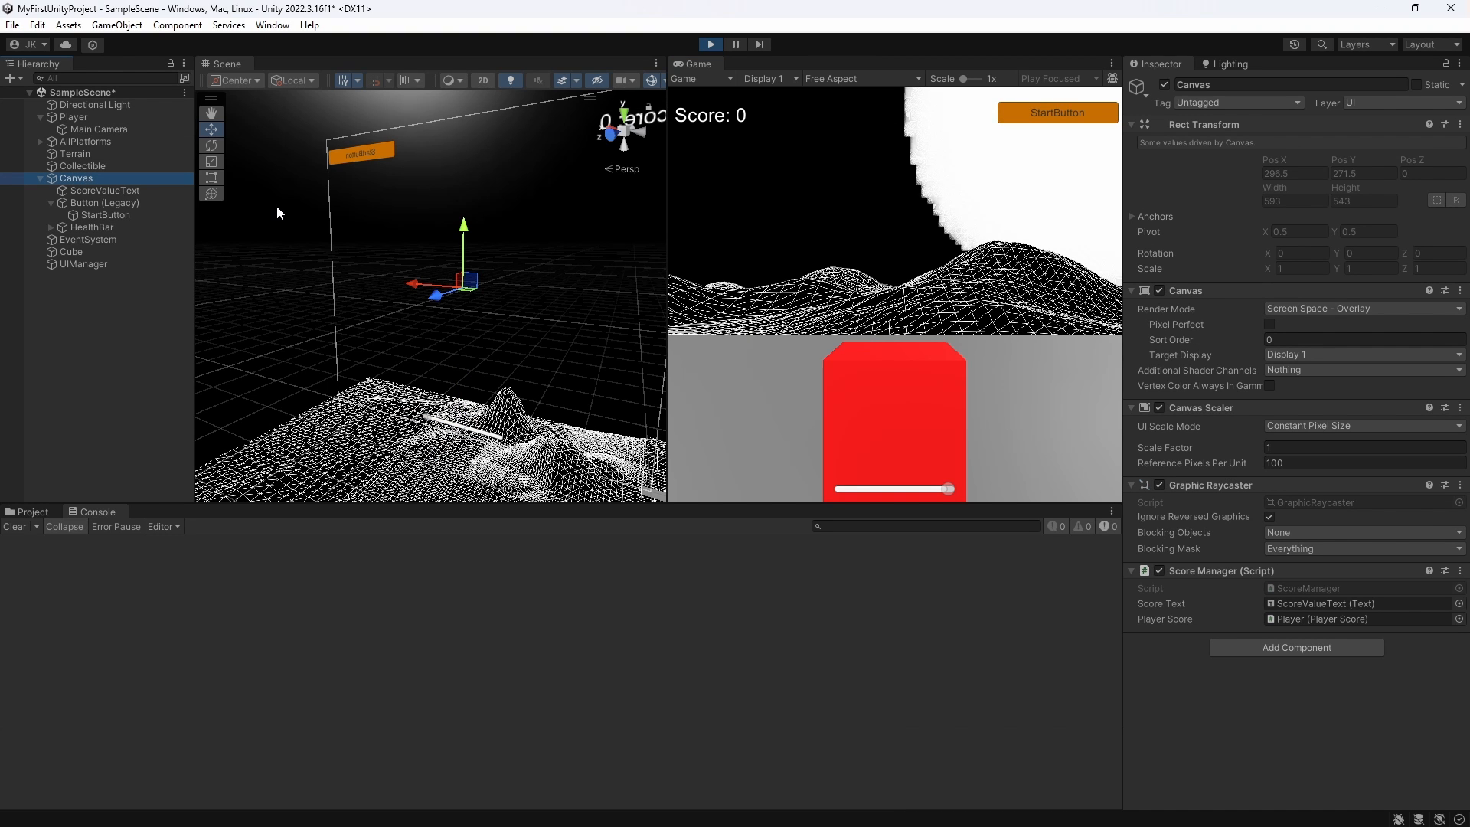
click(1345, 424)
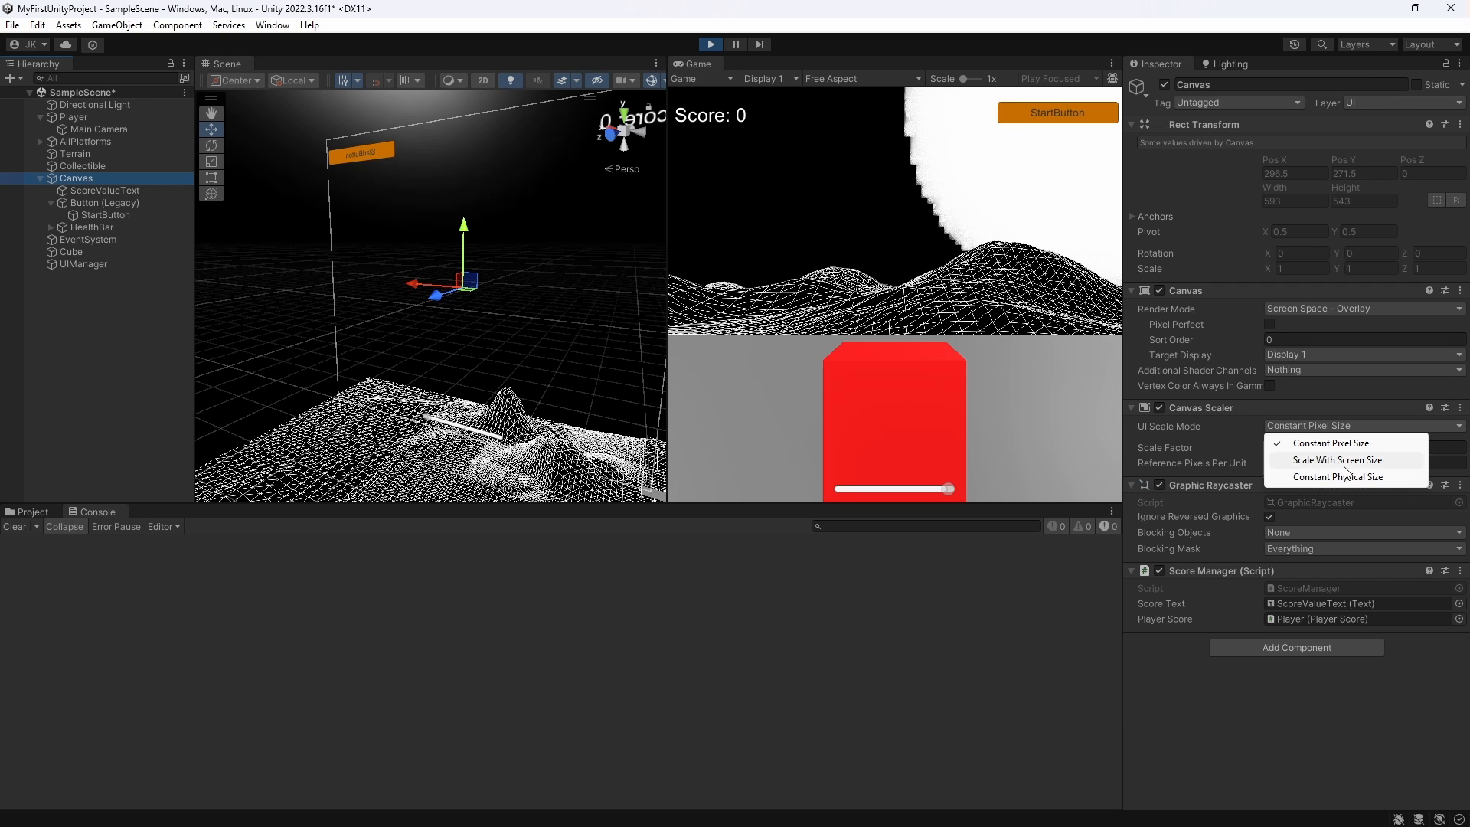
click(1343, 461)
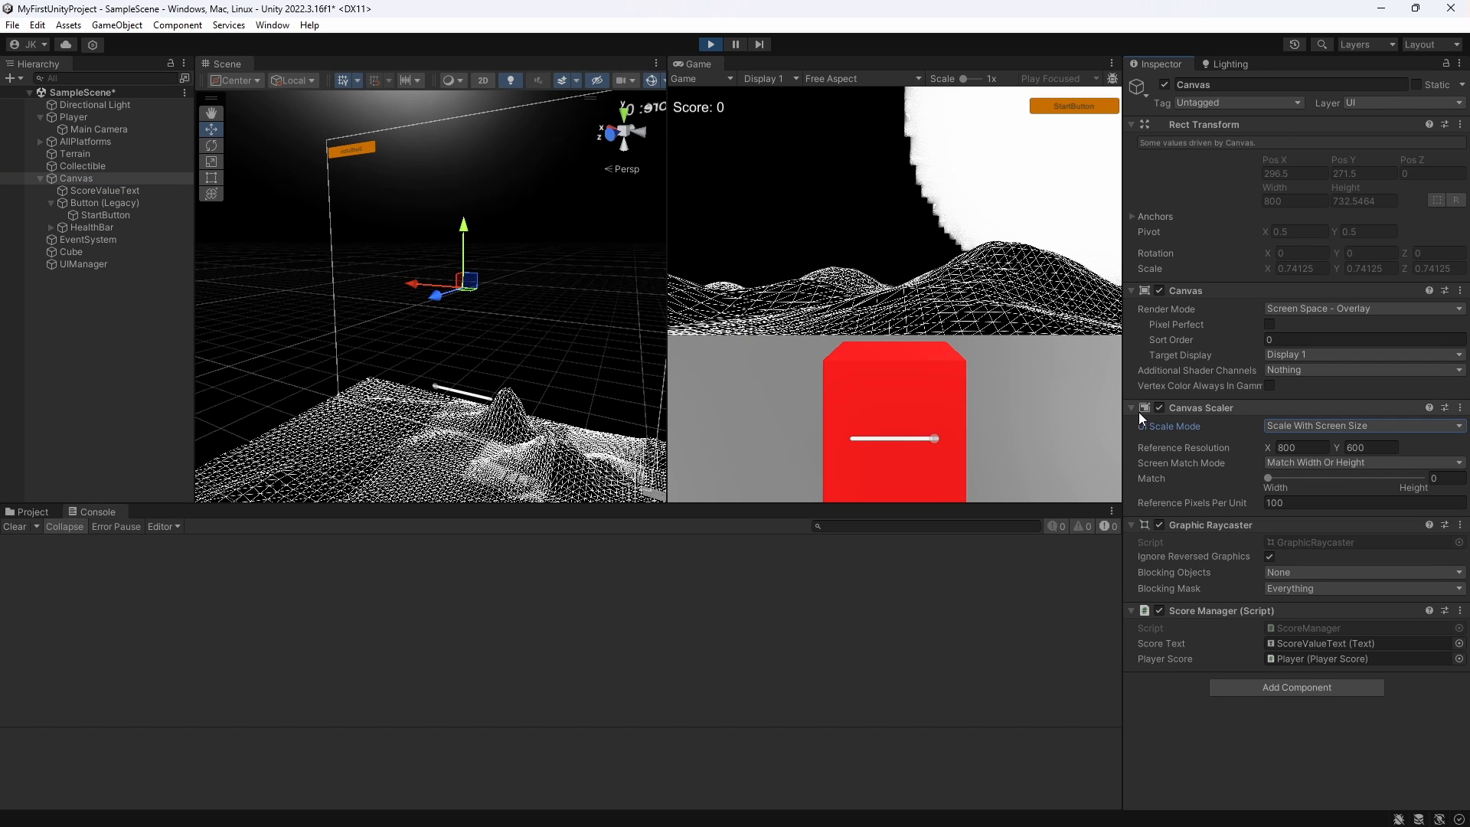
click(710, 45)
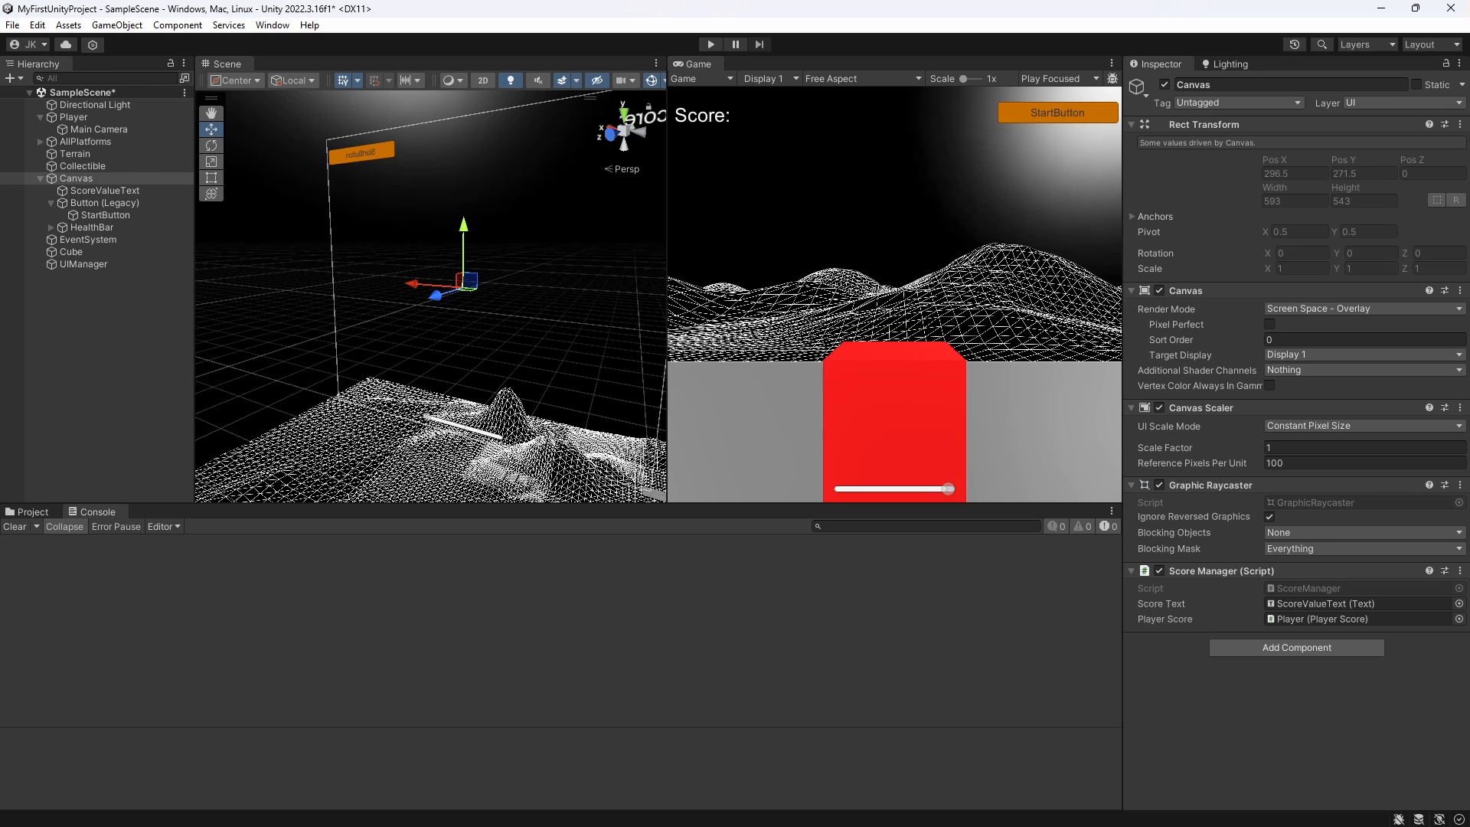